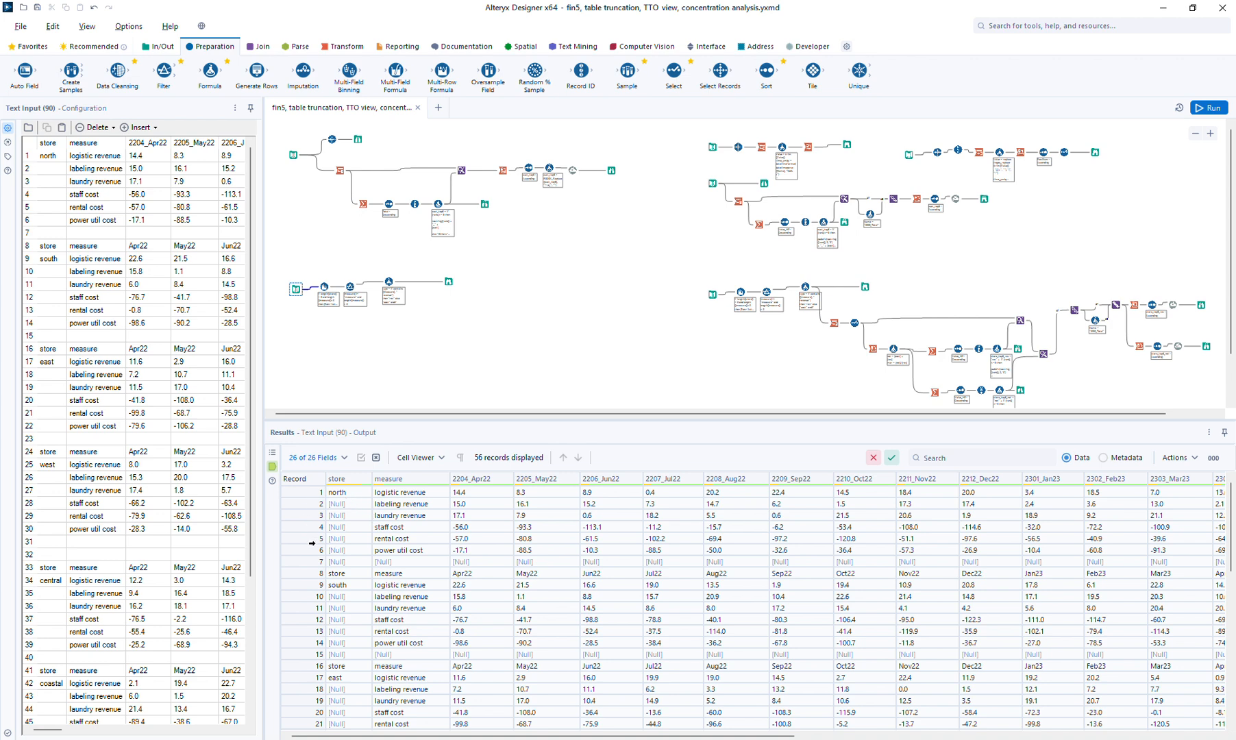
# Inspect the raw input and the 42-record browse output, including null record 7 and the north records
pyautogui.click(291, 563)
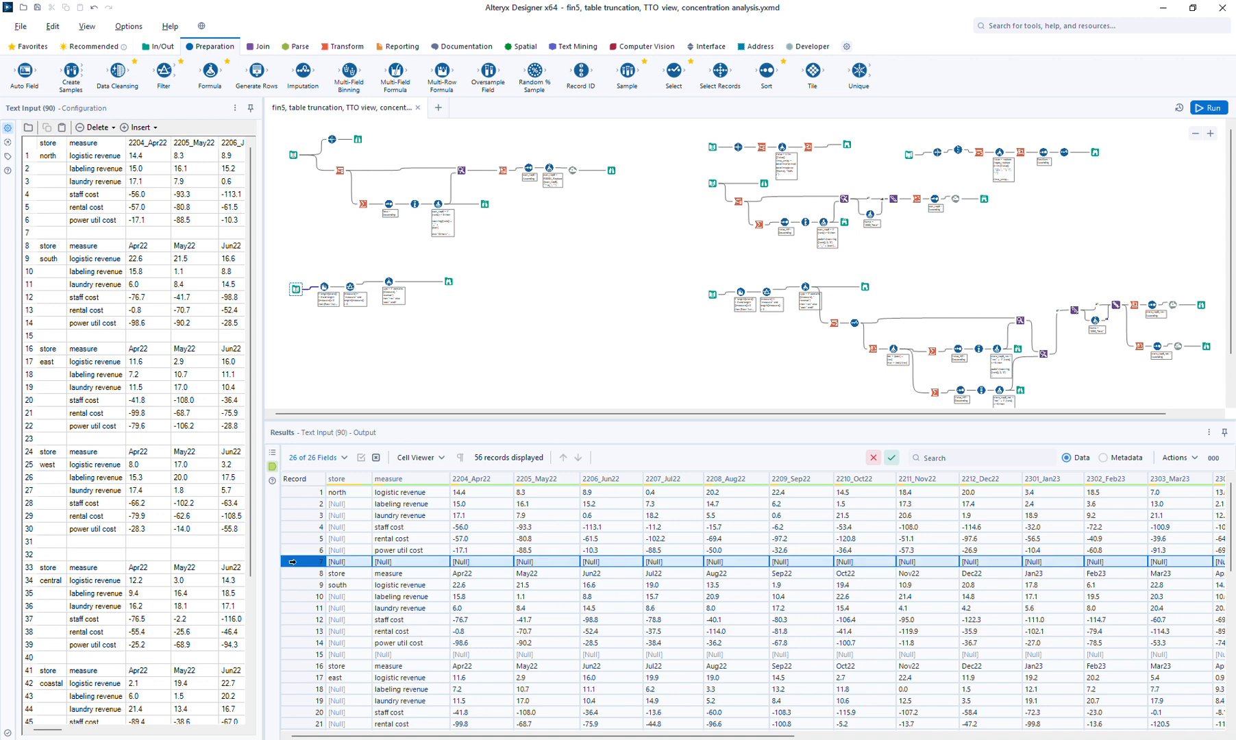
pyautogui.click(448, 282)
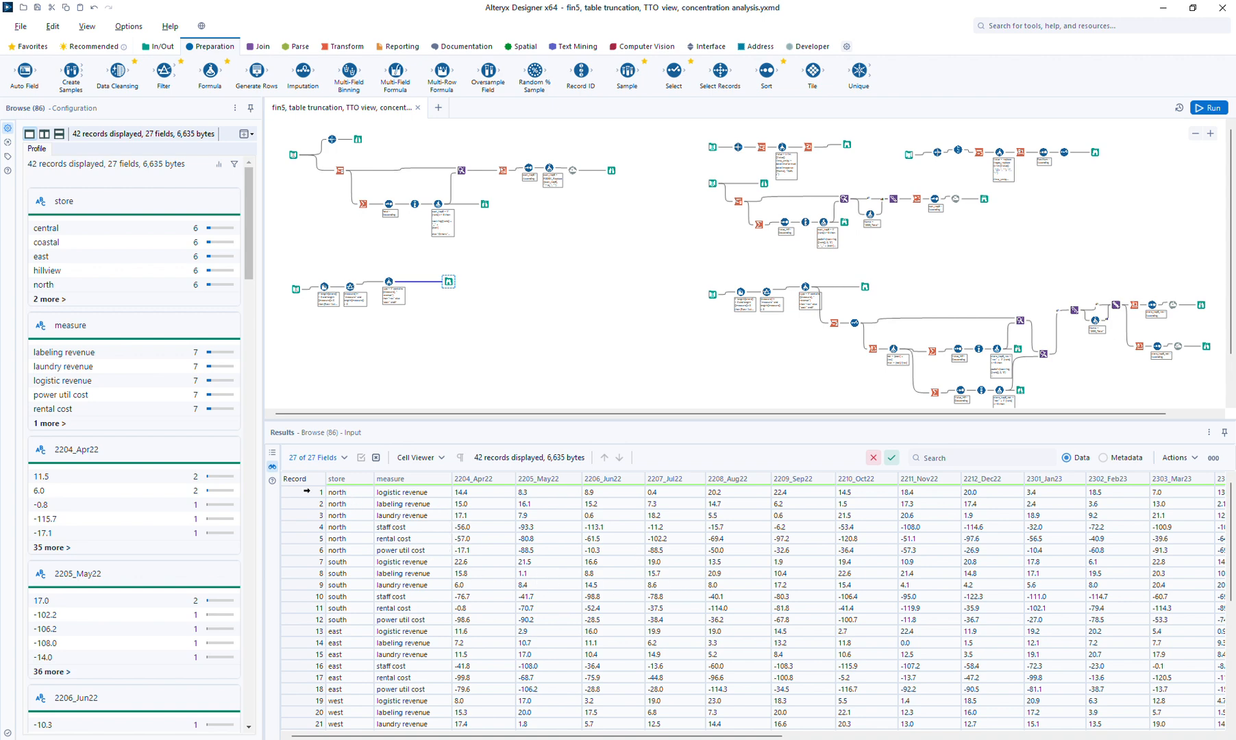
pyautogui.moveTo(298, 494); pyautogui.dragTo(302, 544)
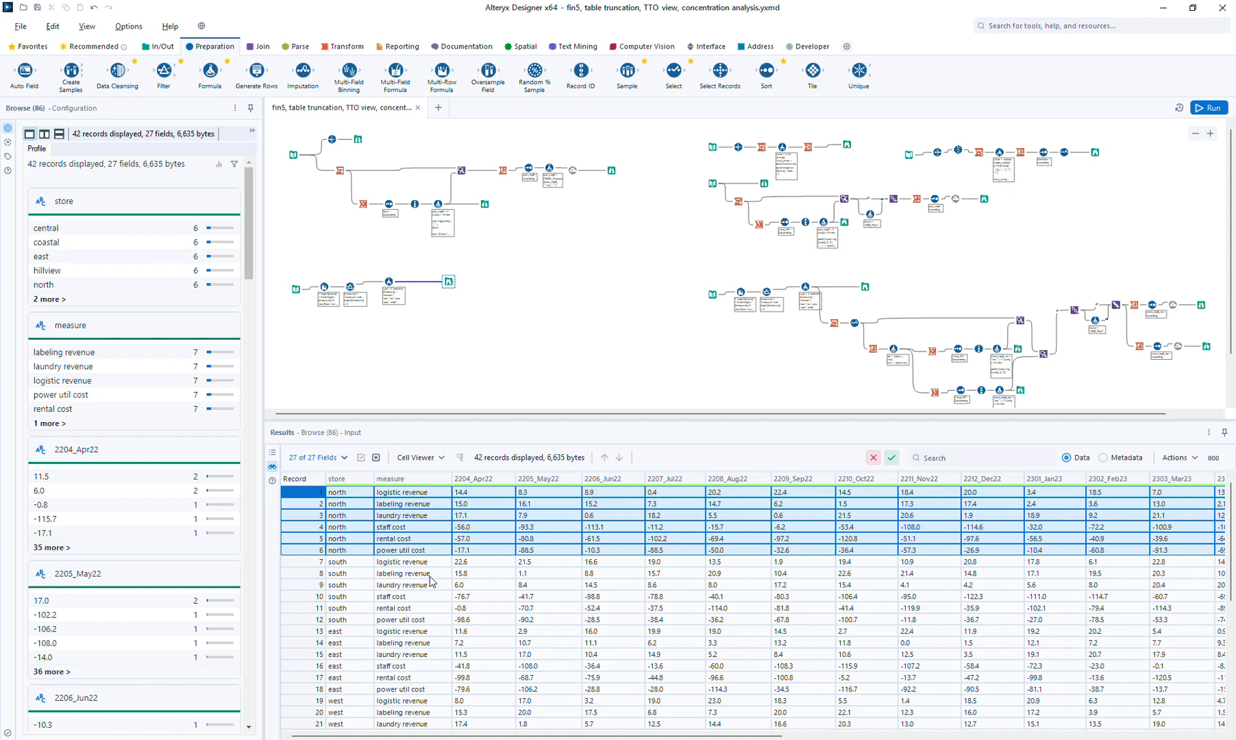
pyautogui.click(297, 291)
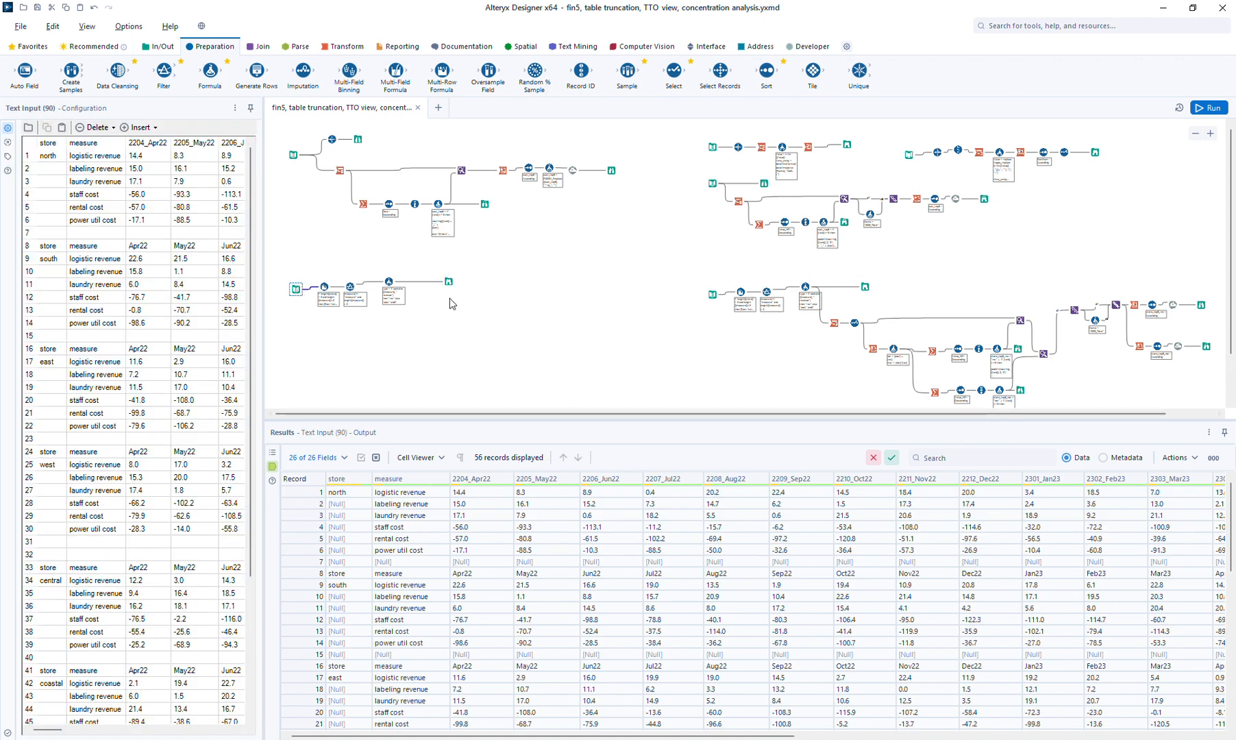
pyautogui.click(449, 282)
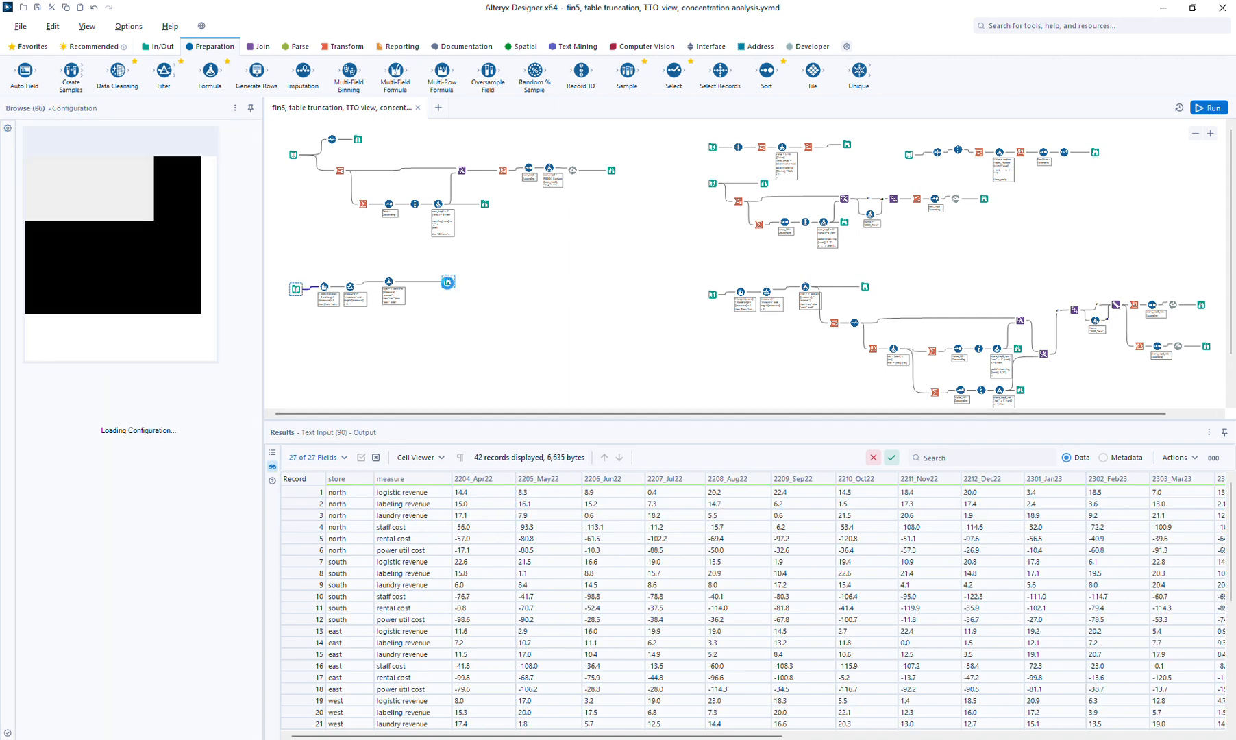
# Add a Summarize step grouping by store and run it, returning 7 distinct stores
pyautogui.click(334, 49)
pyautogui.moveTo(210, 70); pyautogui.dragTo(411, 265)
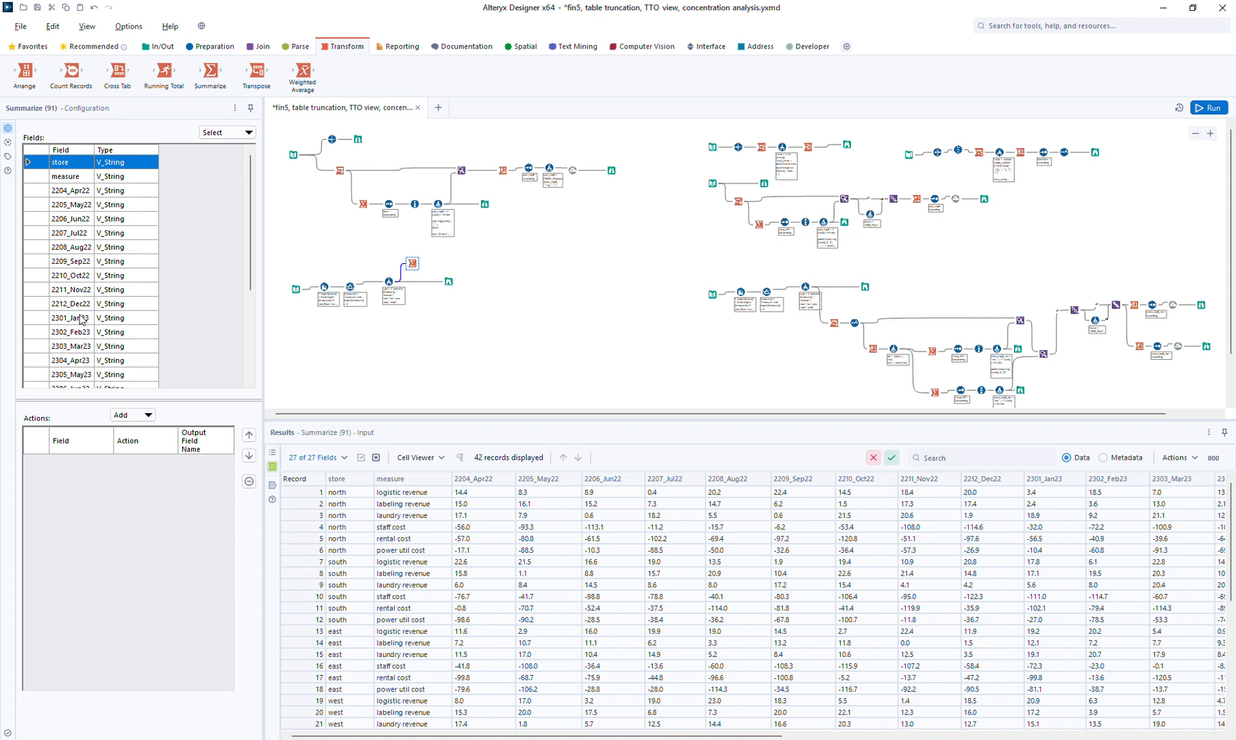
pyautogui.click(132, 415)
pyautogui.click(140, 432)
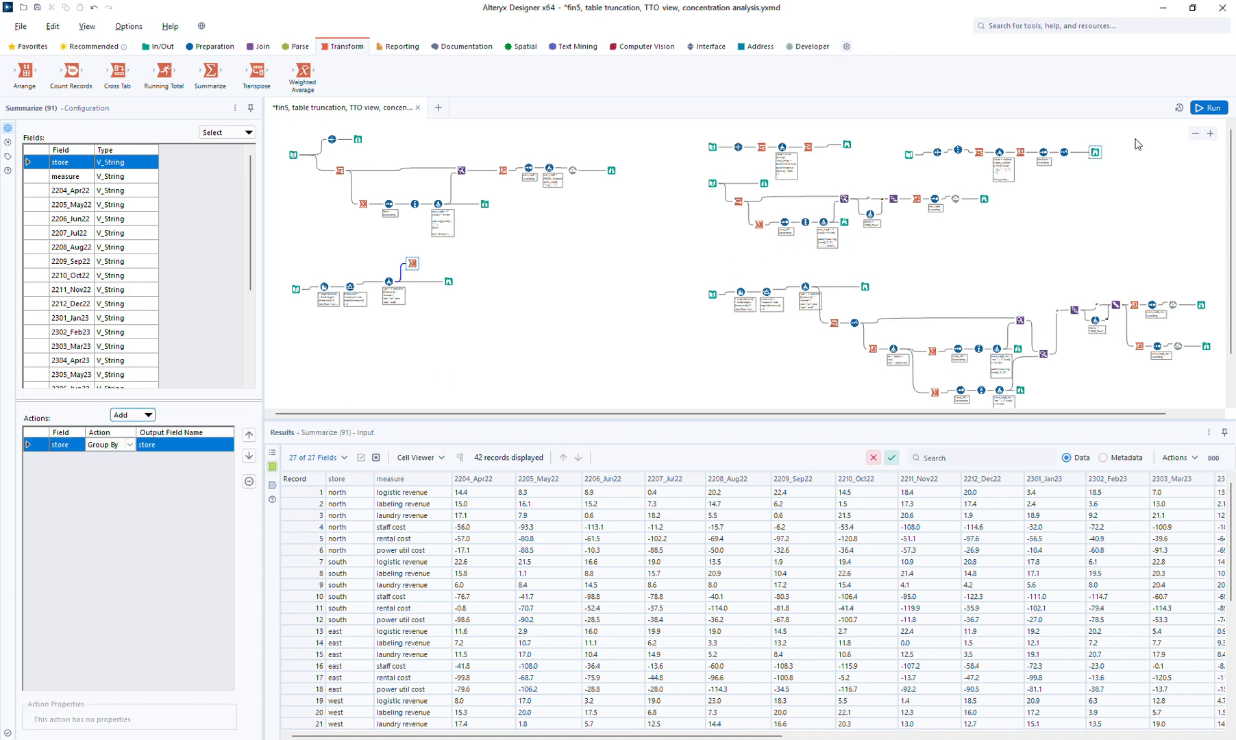
pyautogui.click(1209, 107)
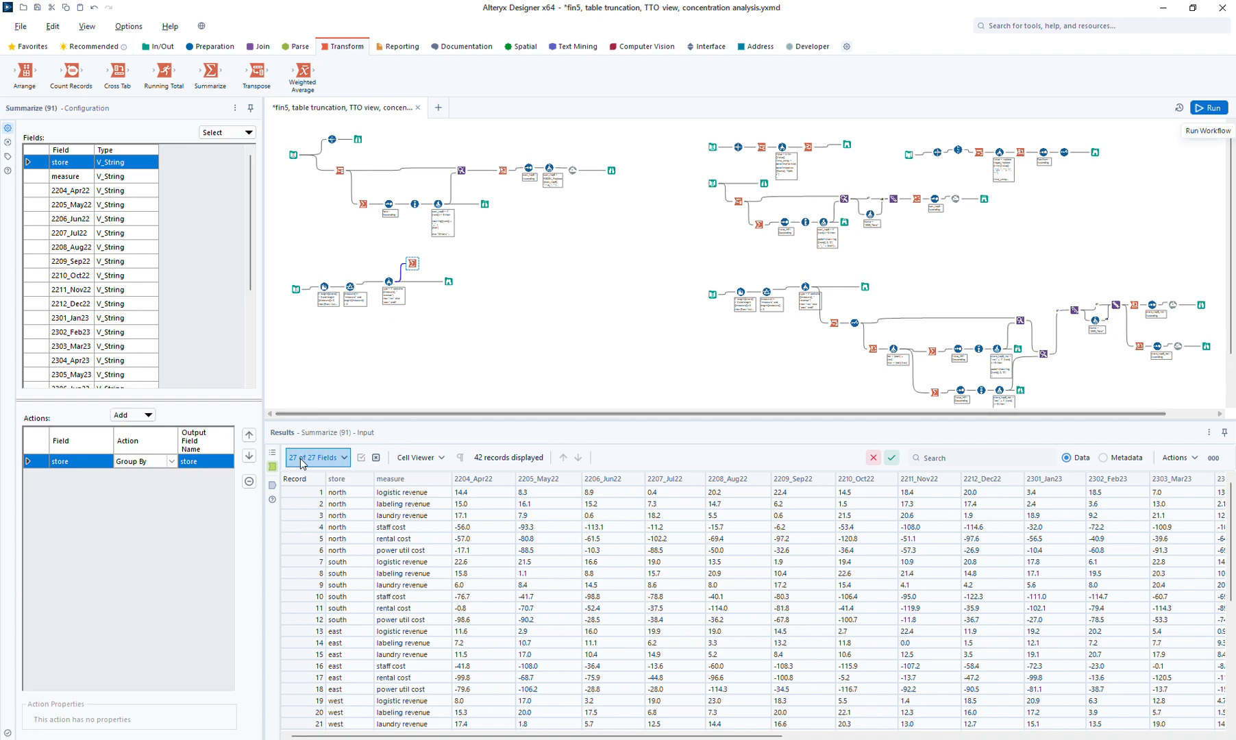
pyautogui.click(272, 484)
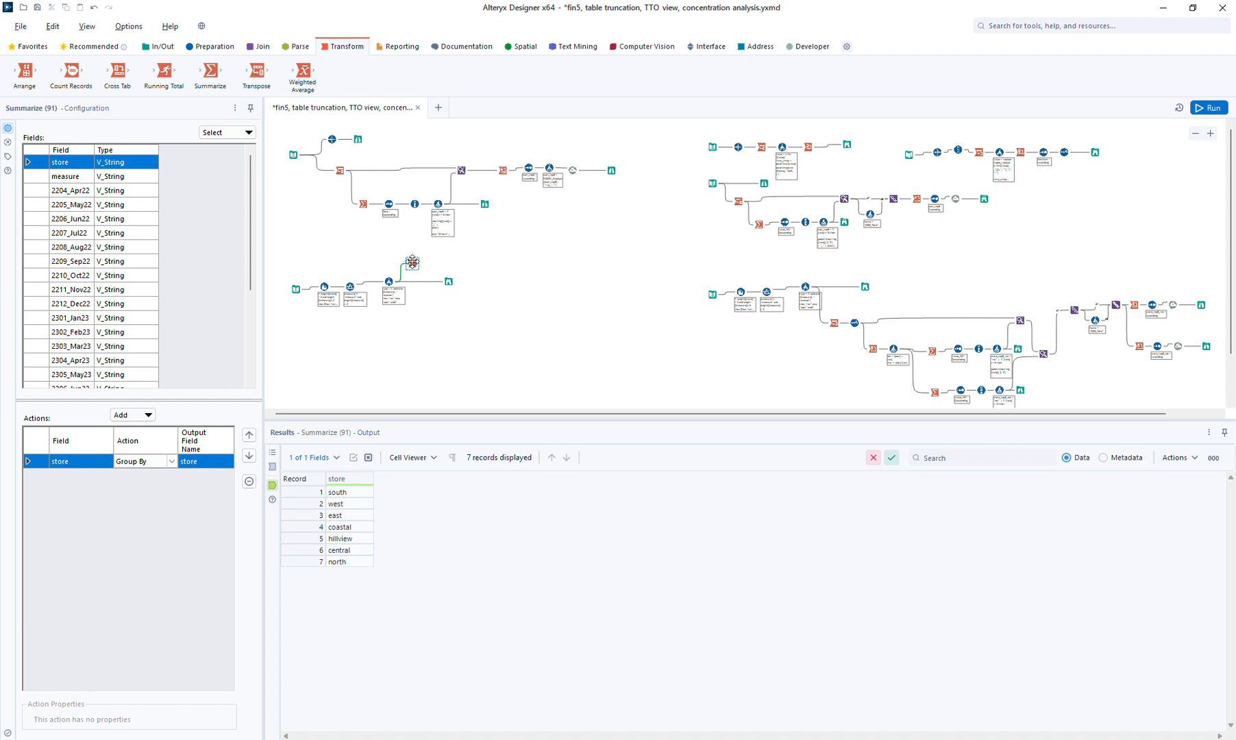
pyautogui.moveTo(412, 261)
pyautogui.mouseDown()
pyautogui.moveTo(416, 306)
pyautogui.moveTo(414, 259)
pyautogui.mouseUp()
pyautogui.click(446, 279)
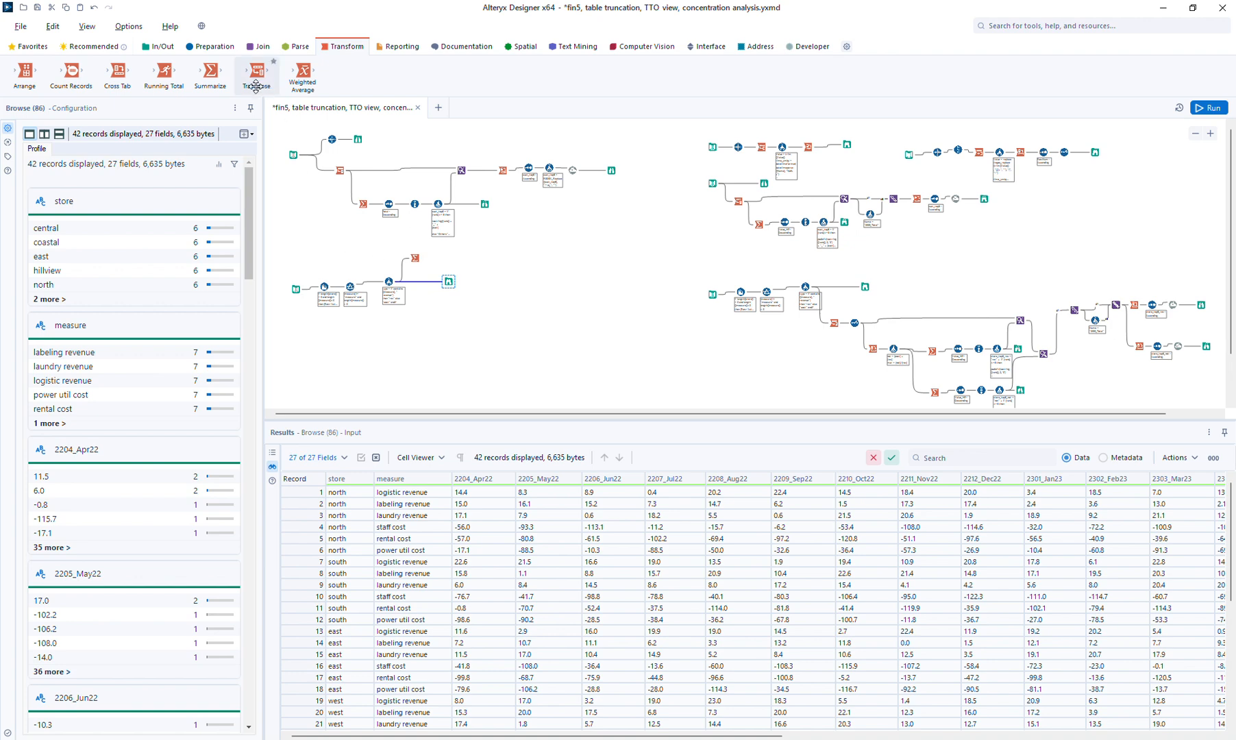
# Add a Transpose step keyed on store and measure and run it, yielding 1,050 Name/Value rows
pyautogui.moveTo(257, 74); pyautogui.dragTo(417, 312)
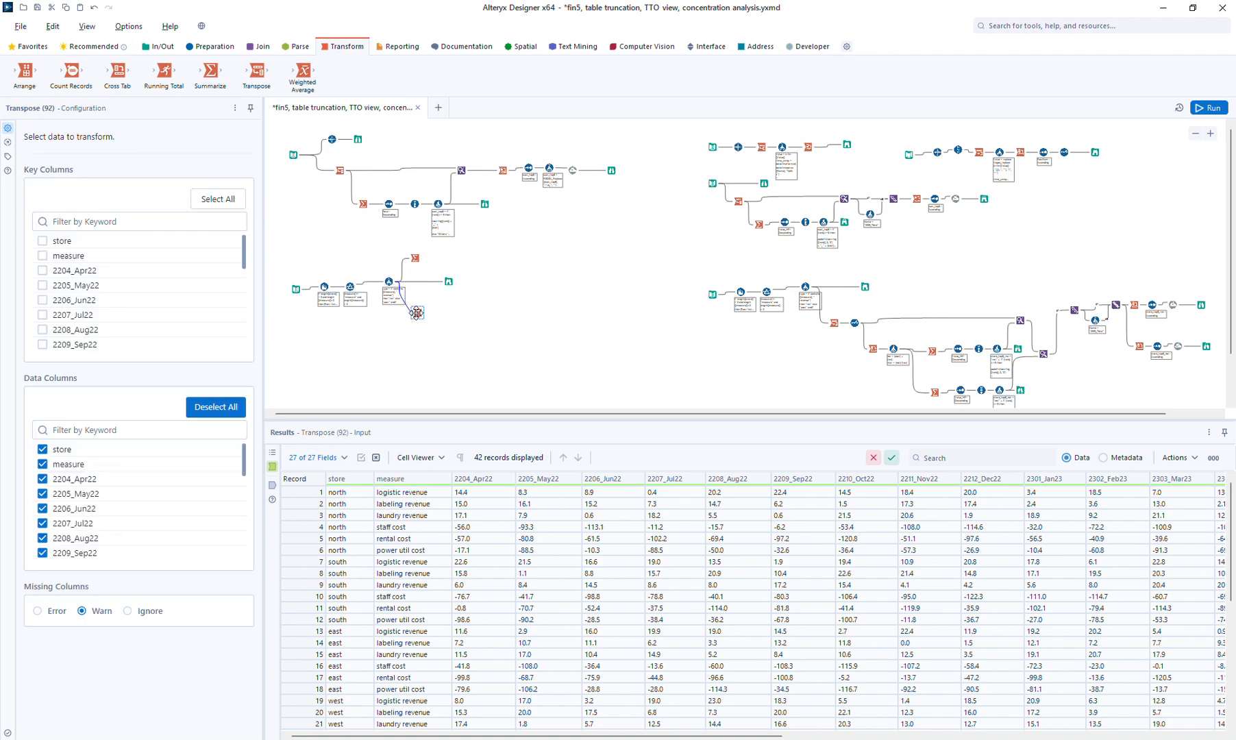
pyautogui.click(60, 242)
pyautogui.click(64, 259)
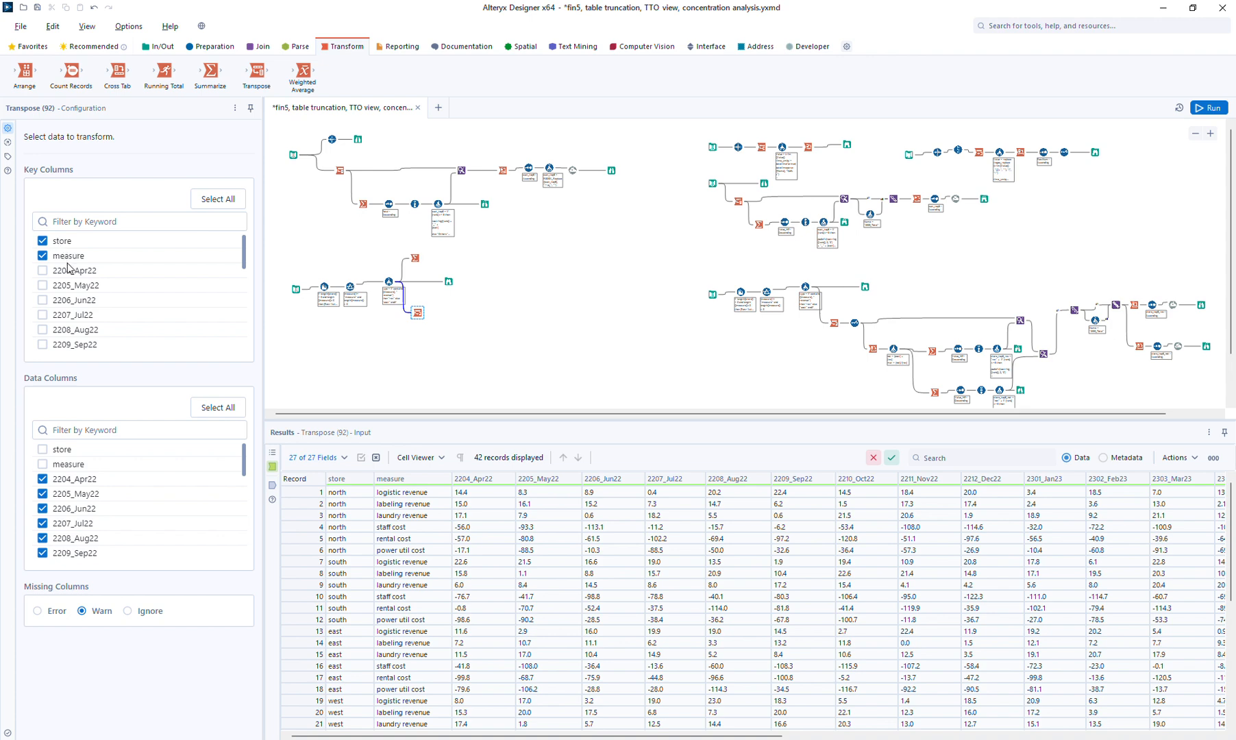
pyautogui.click(1209, 108)
pyautogui.click(422, 318)
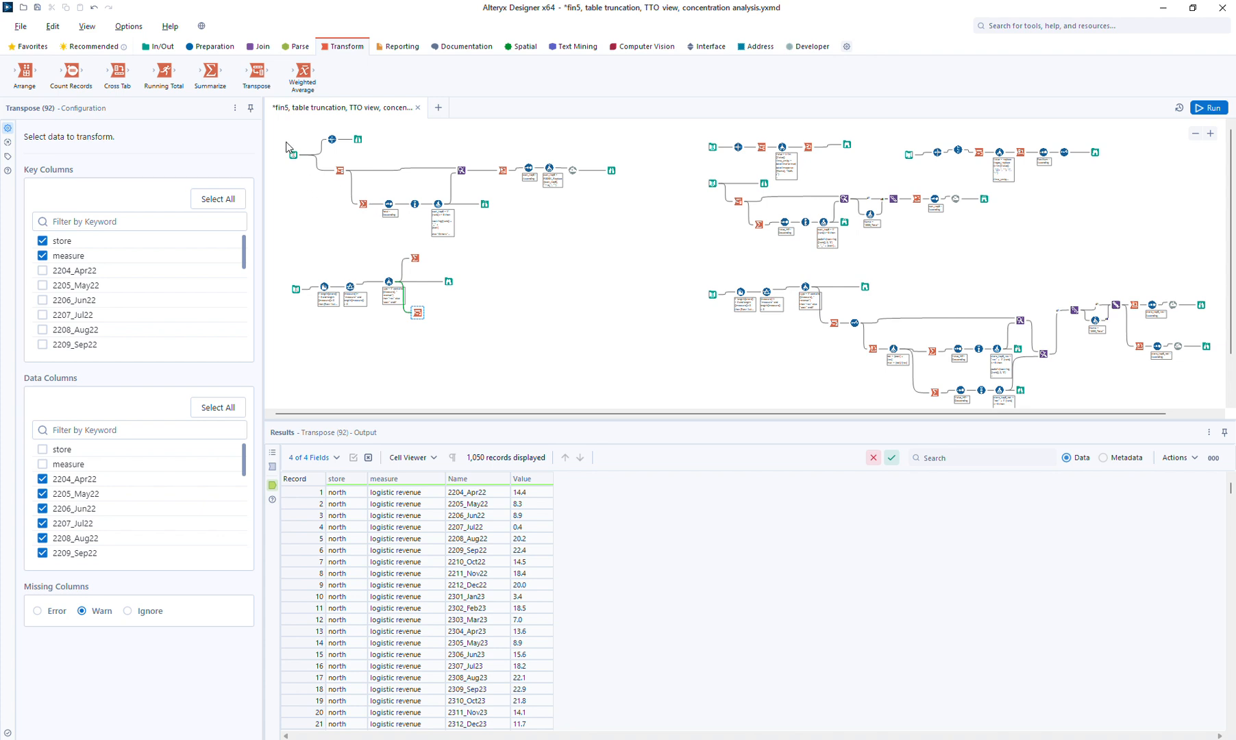
pyautogui.click(220, 48)
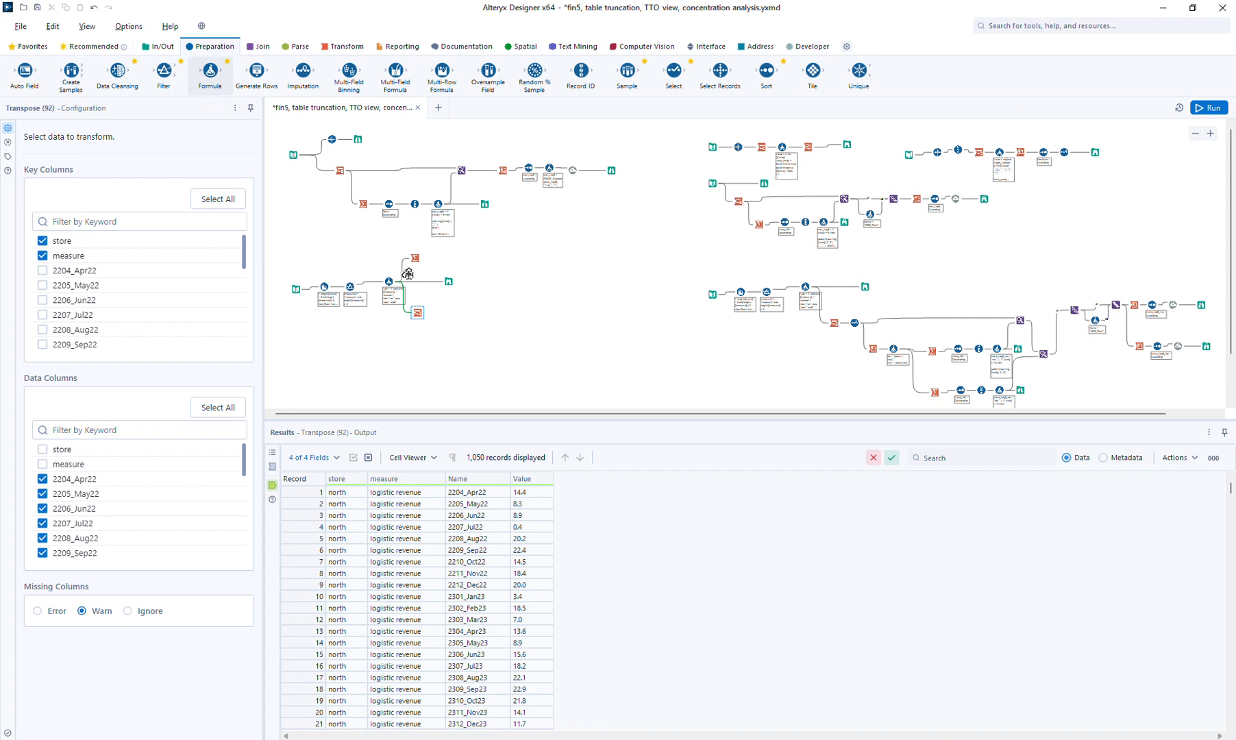
# Add a Formula step after the Transpose that creates a new column named account
pyautogui.moveTo(442, 317); pyautogui.dragTo(441, 314)
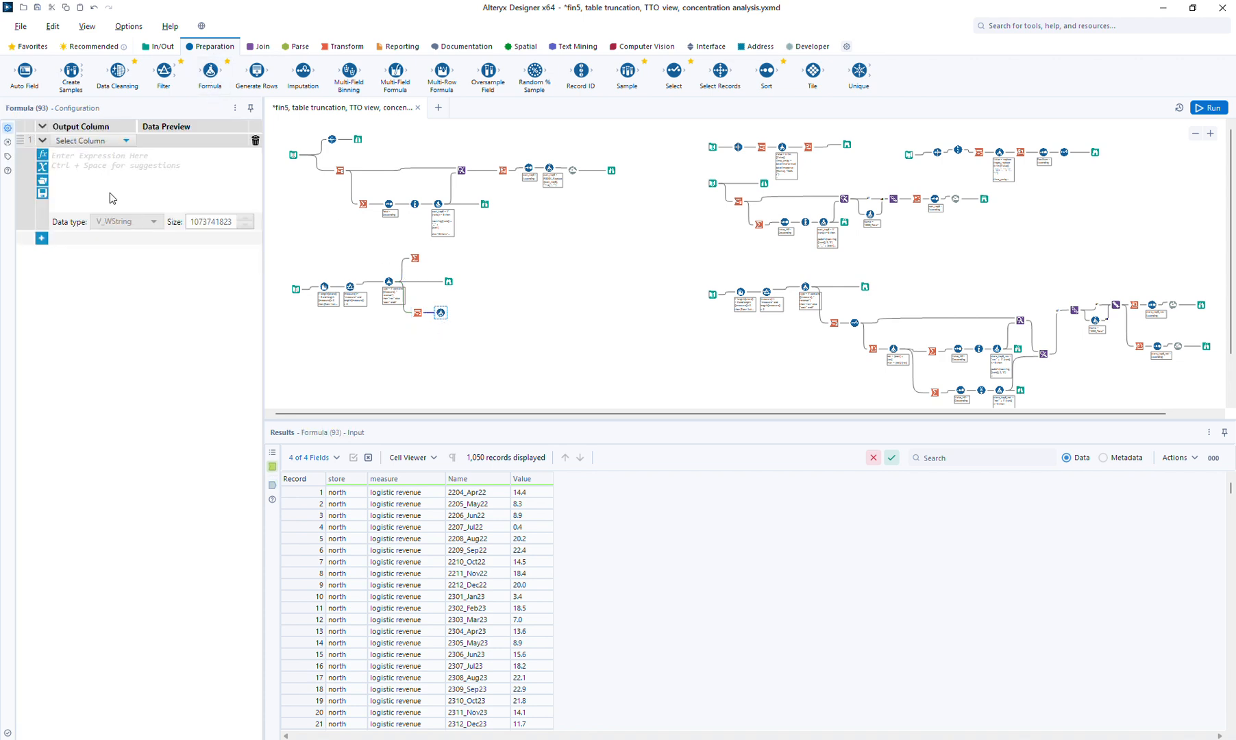
pyautogui.click(85, 141)
pyautogui.click(81, 152)
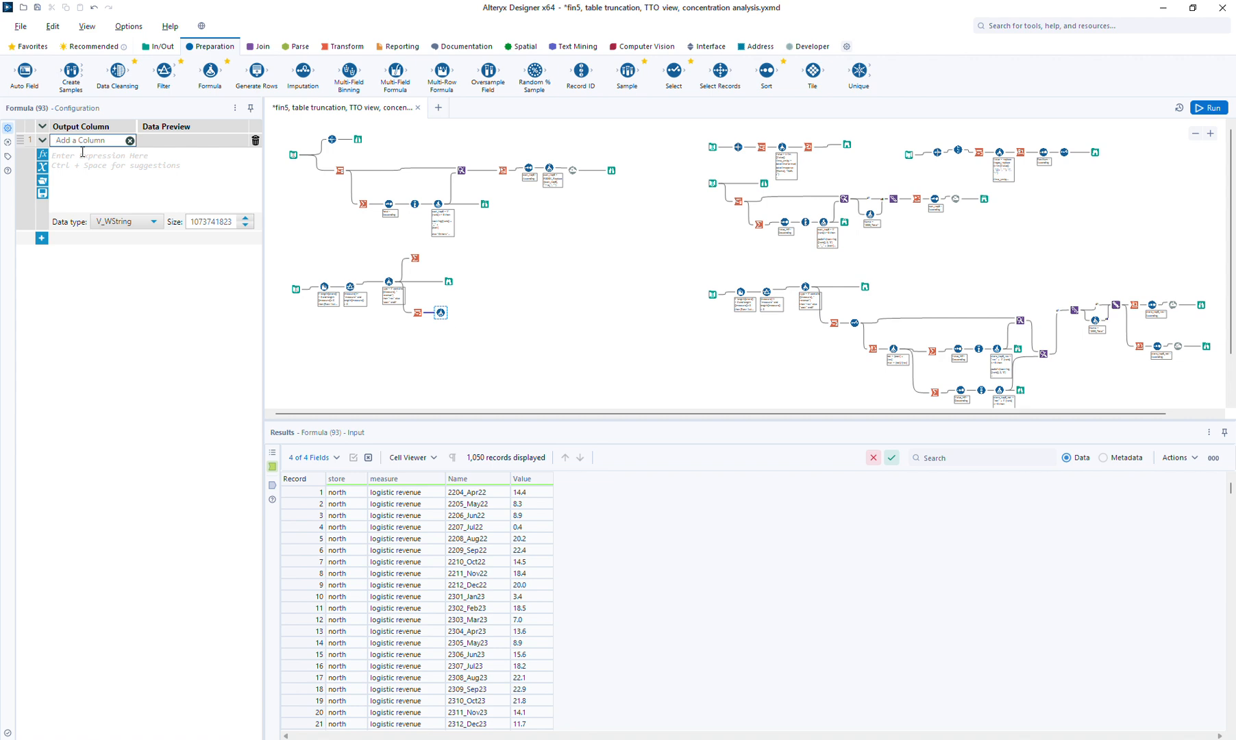
pyautogui.write('account')
# Write the first condition: if Contains([measure], "rev") then "Total Revenue"
pyautogui.click(82, 152)
pyautogui.write('if')
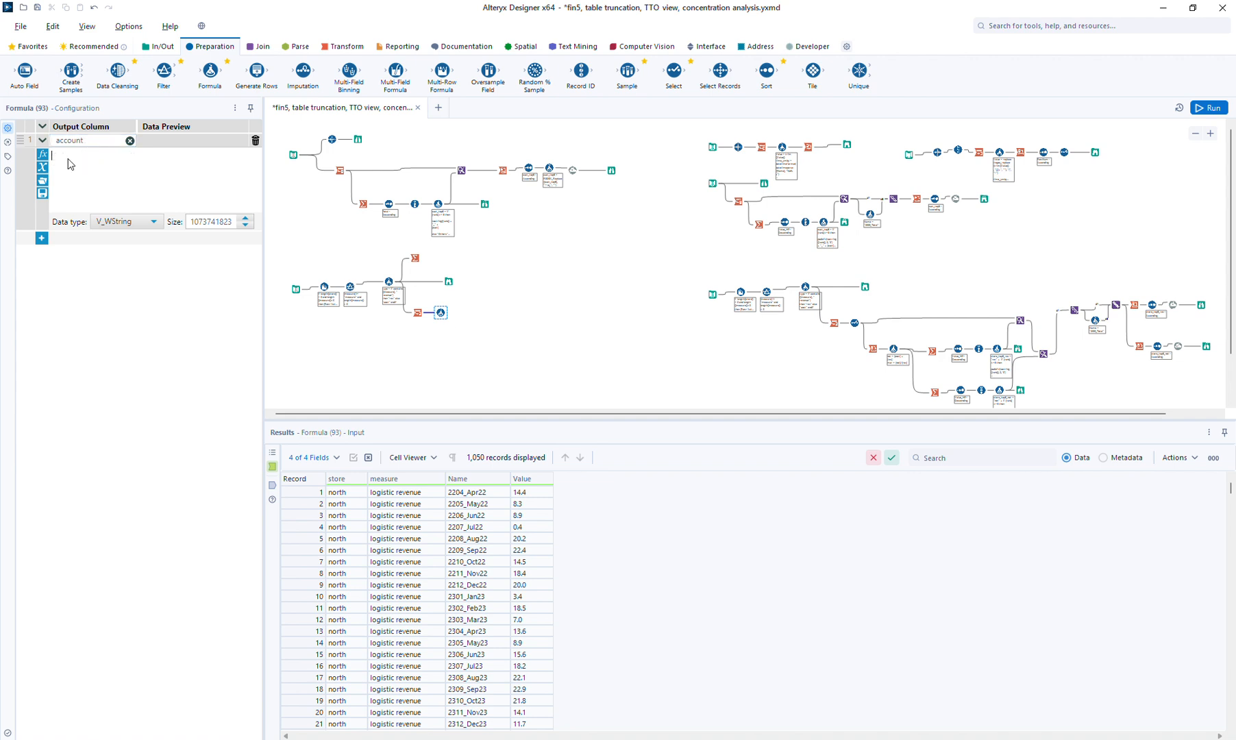
pyautogui.write(' cont')
pyautogui.doubleClick(74, 169)
pyautogui.write('[')
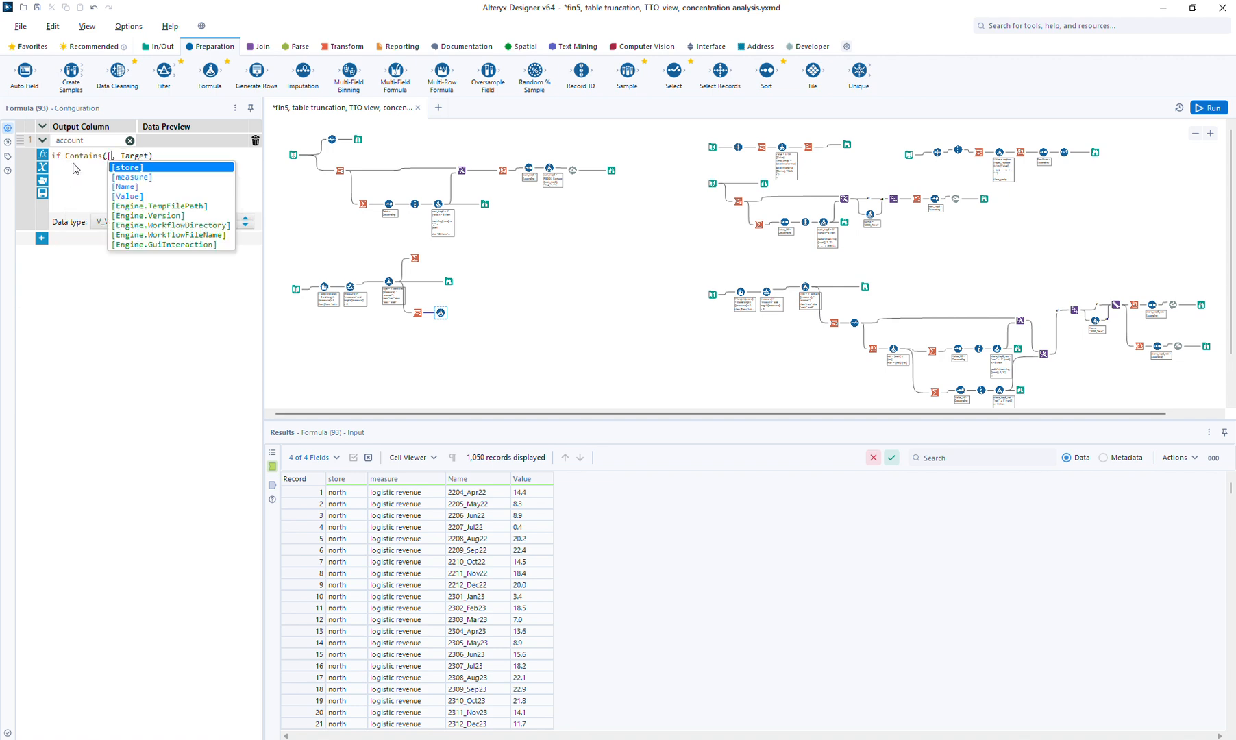
pyautogui.press('Down')
pyautogui.press('Return')
pyautogui.press('Tab')
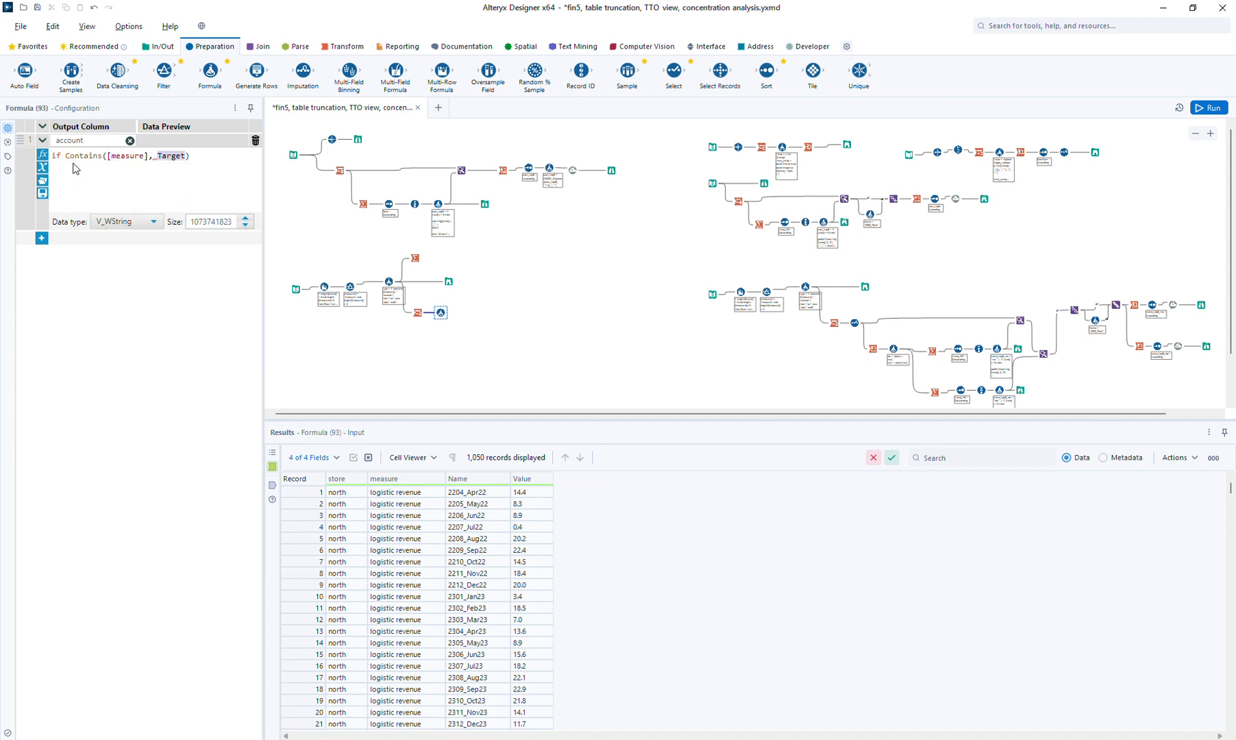
pyautogui.write('"rev')
pyautogui.write('then "Total')
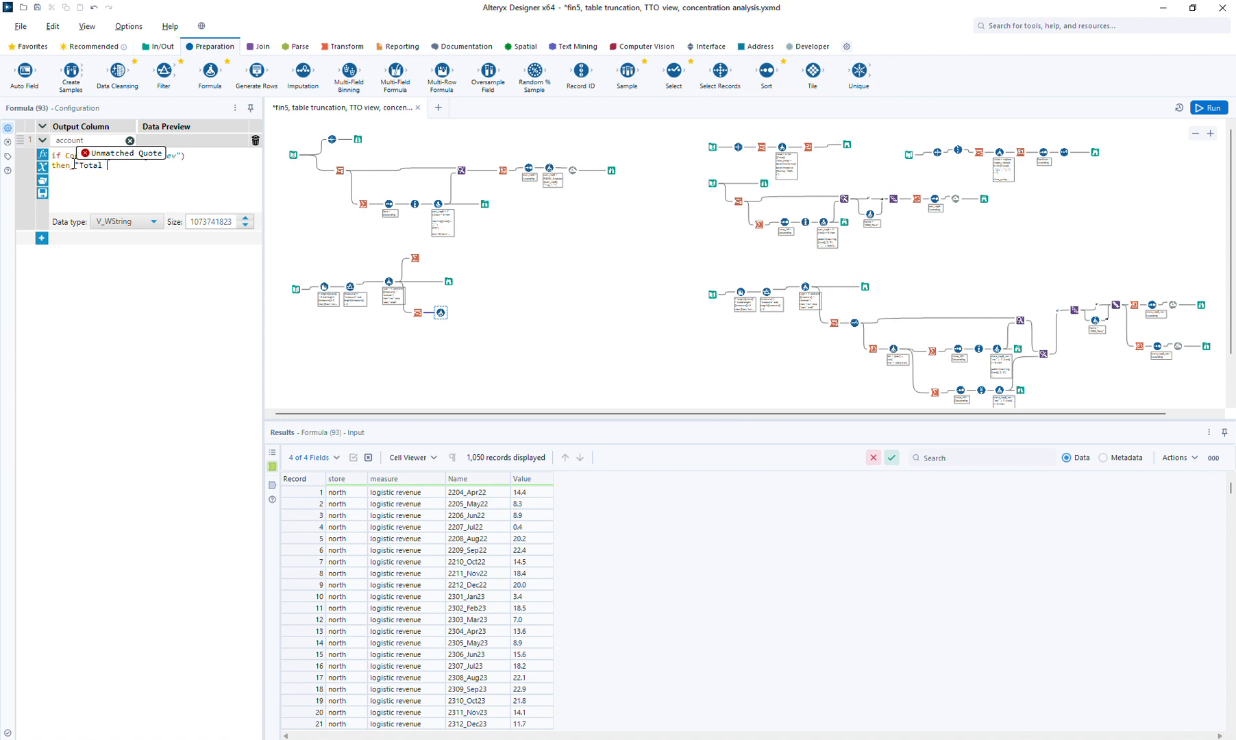
pyautogui.write('Revenue"')
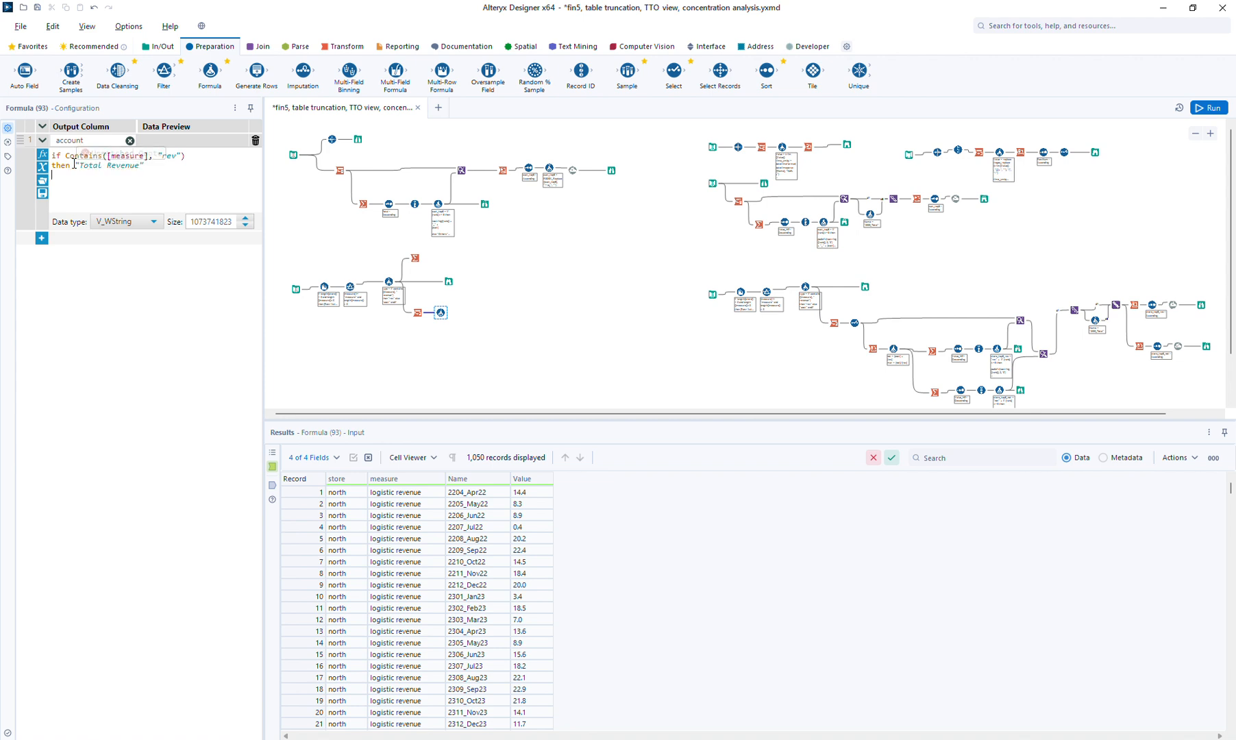
# Add an elseif branch for "cost" returning "Total Cost", then else "xx" endif
pyautogui.hotkey('ctrl', 'a')
pyautogui.hotkey('ctrl', 'c')
pyautogui.press('Down')
pyautogui.write('else')
pyautogui.hotkey('ctrl', 'v')
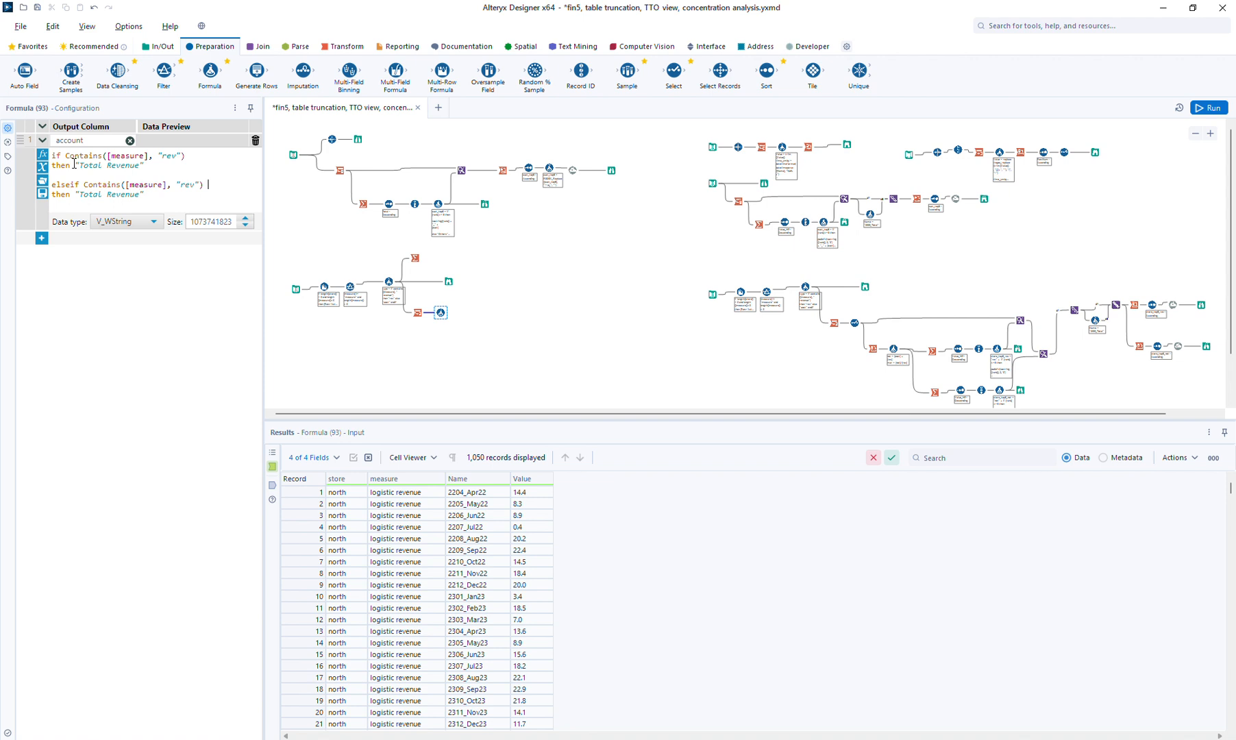
pyautogui.hotkey('shift', 'Left')
pyautogui.hotkey('shift', 'Left')
pyautogui.hotkey('shift', 'Left')
pyautogui.write('cost')
pyautogui.press('Down')
pyautogui.hotkey('shift', 'Left')
pyautogui.hotkey('shift', 'Left')
pyautogui.hotkey('shift', 'Left')
pyautogui.hotkey('shift', 'Left')
pyautogui.hotkey('shift', 'Left')
pyautogui.hotkey('shift', 'Left')
pyautogui.hotkey('shift', 'Left')
pyautogui.write('C')
pyautogui.press('Return')
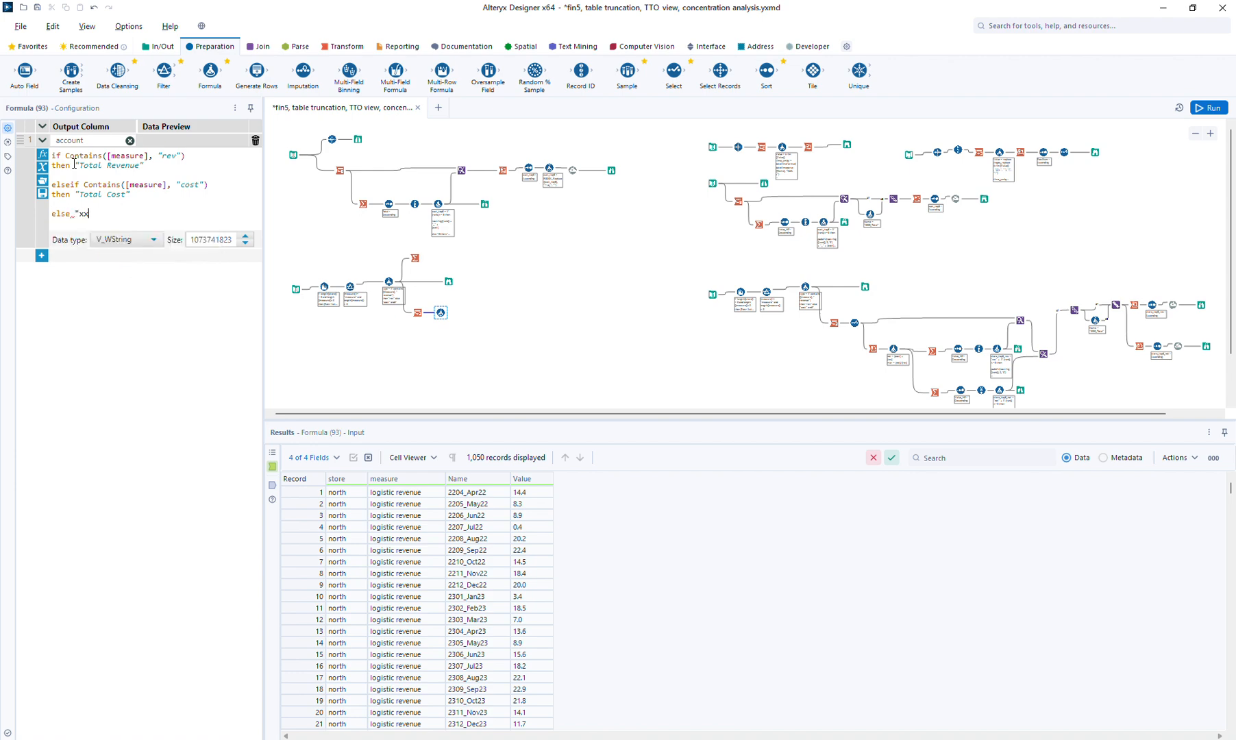
pyautogui.write('else "xx" endif')
pyautogui.click(335, 48)
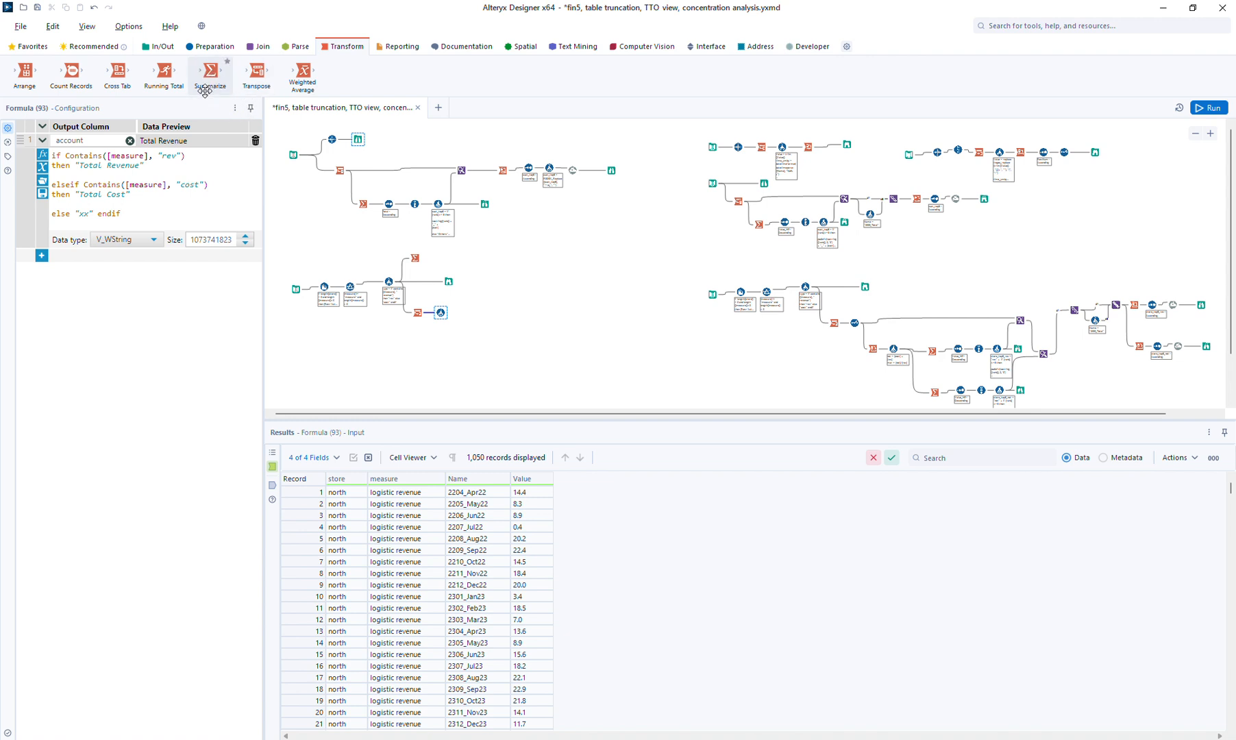
# Add a Cross Tab after the formula grouped by store, with account headers and Value as values
pyautogui.moveTo(118, 71); pyautogui.dragTo(463, 311)
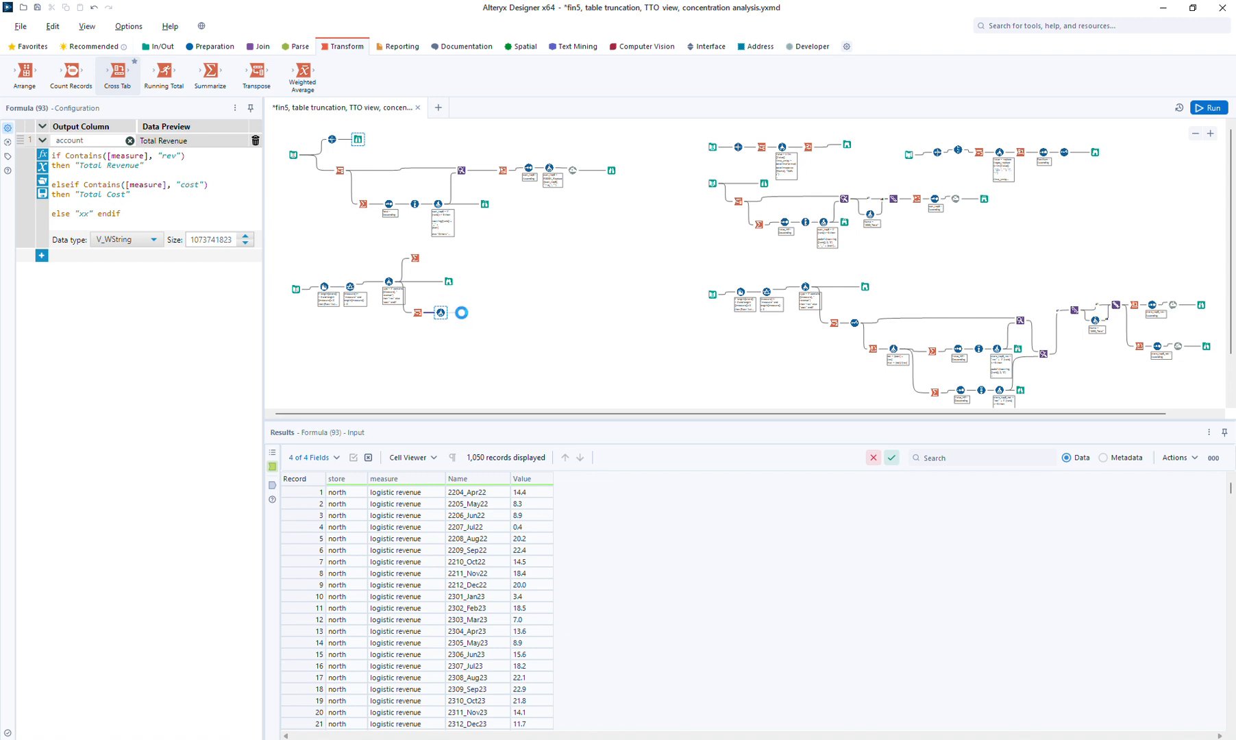
pyautogui.moveTo(461, 313); pyautogui.dragTo(464, 312)
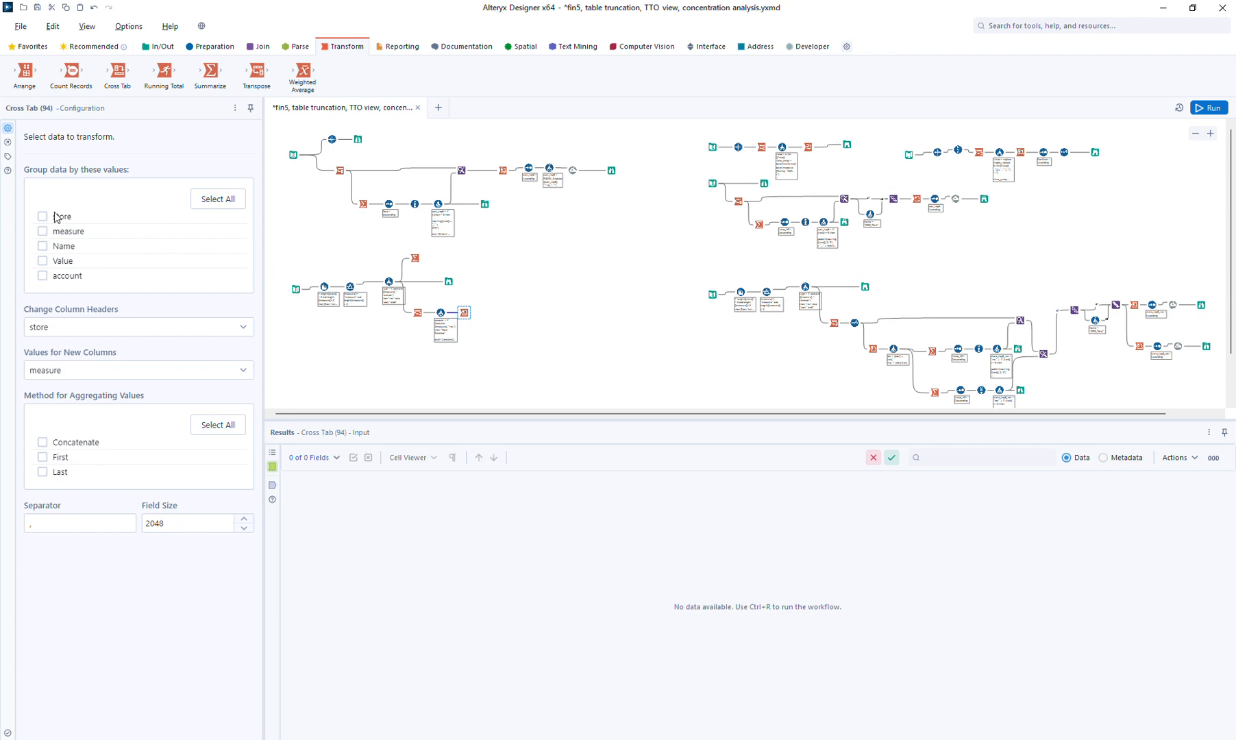
pyautogui.click(56, 218)
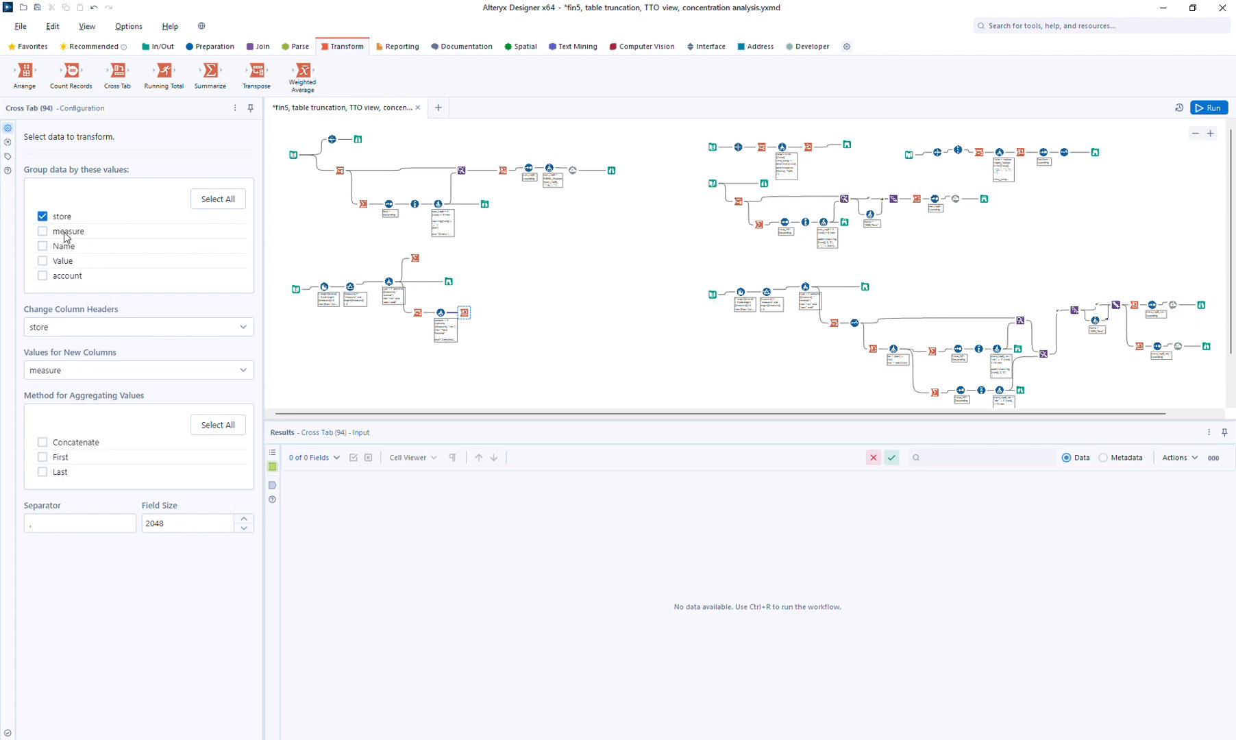
pyautogui.click(63, 329)
pyautogui.click(70, 433)
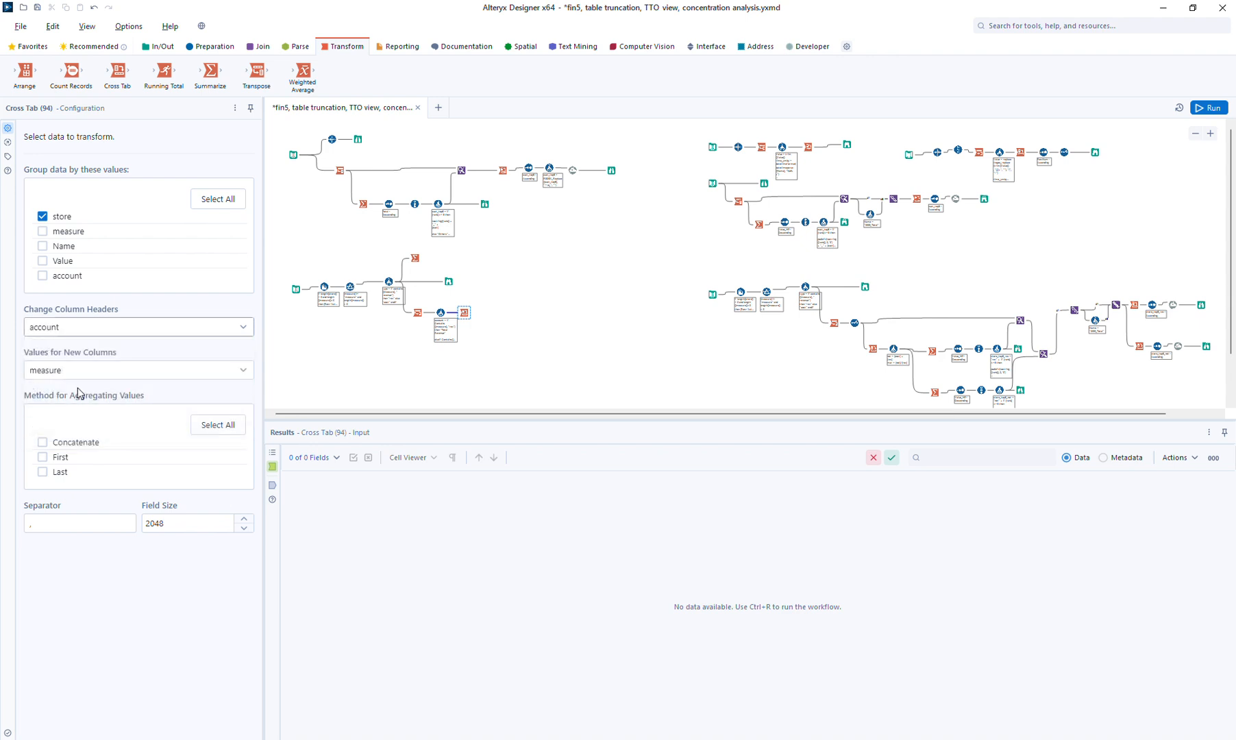
pyautogui.click(70, 377)
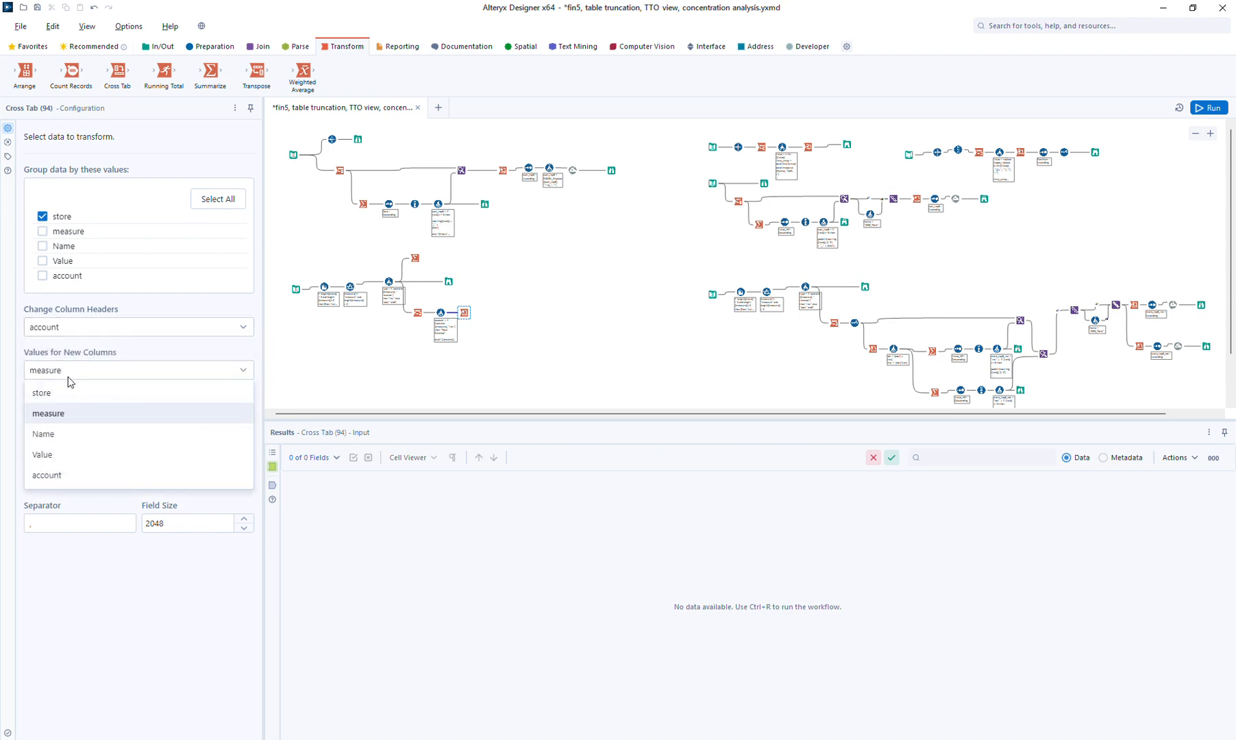
pyautogui.click(58, 456)
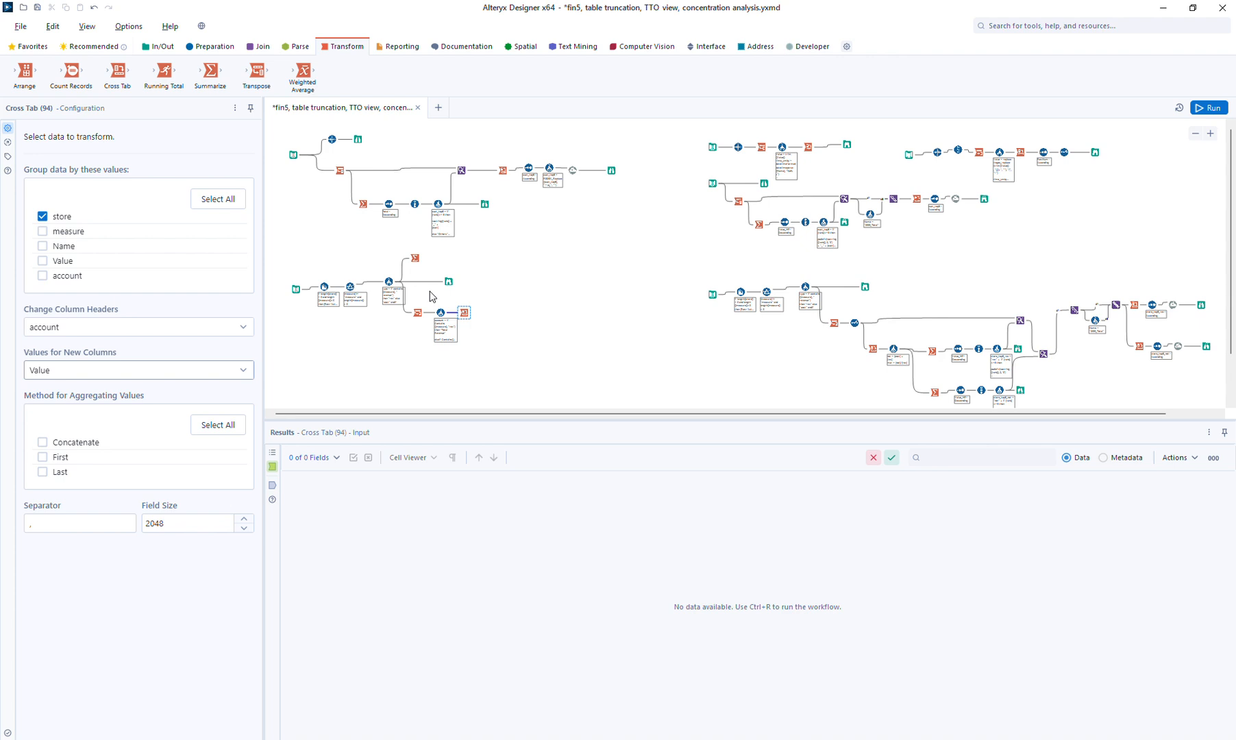
pyautogui.click(216, 48)
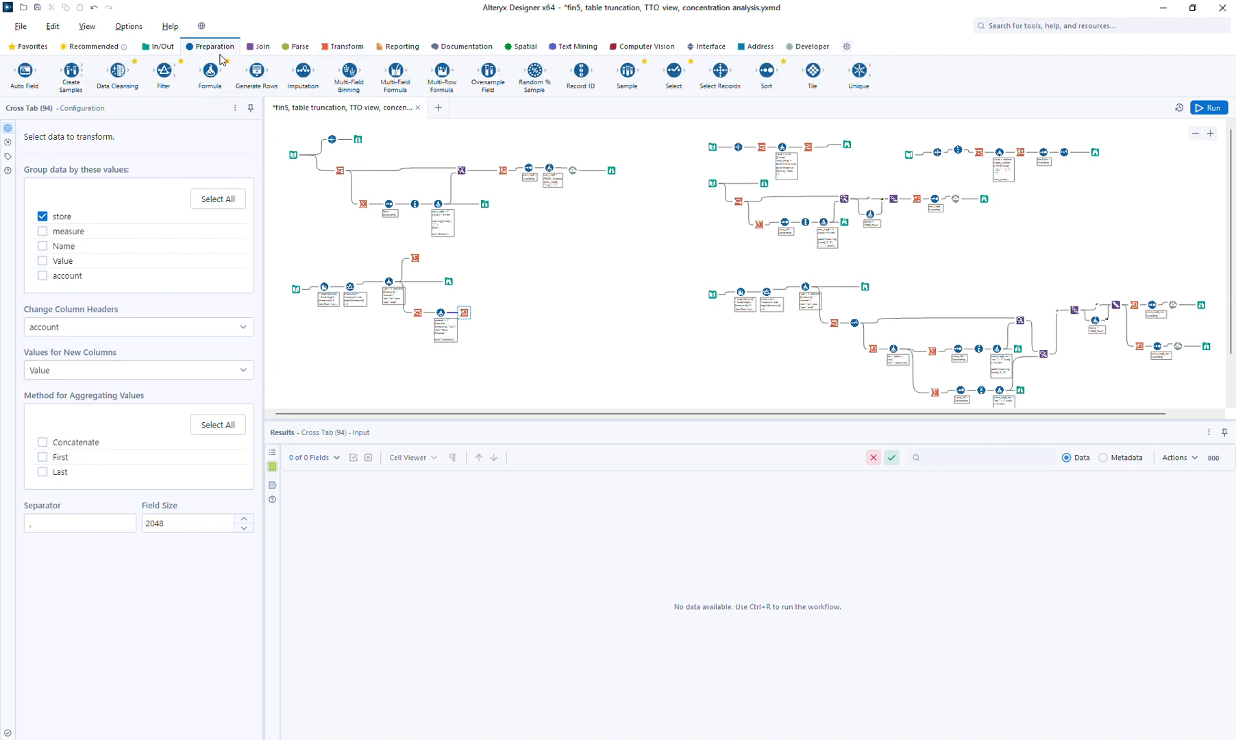
# Insert a Select step that changes the Value field's type to Double
pyautogui.moveTo(681, 69); pyautogui.dragTo(431, 312)
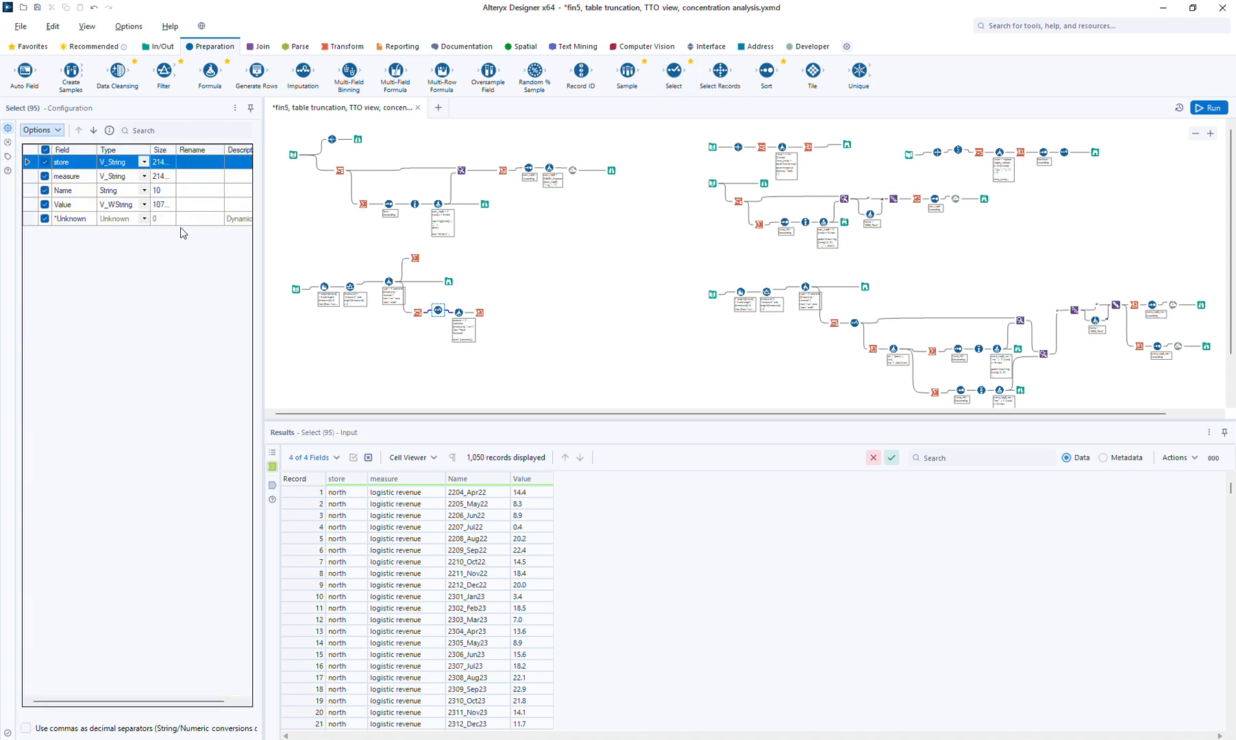
pyautogui.click(145, 205)
pyautogui.click(144, 204)
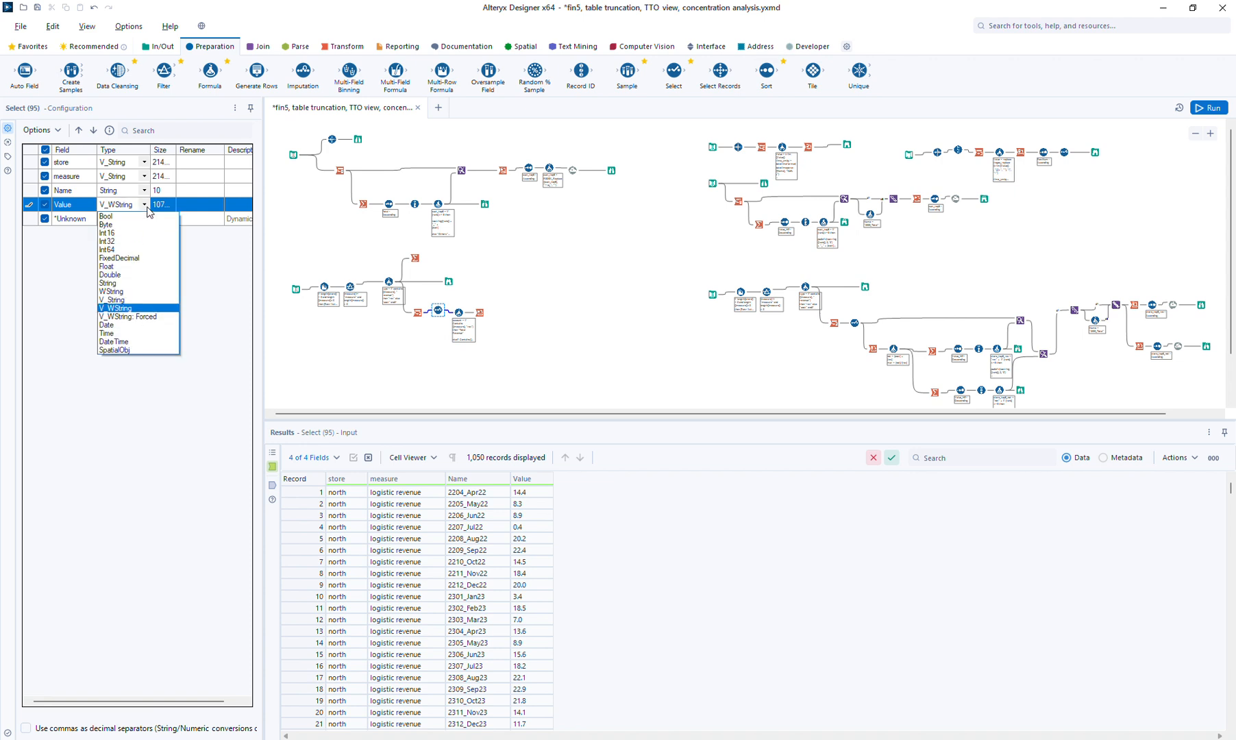
pyautogui.click(131, 274)
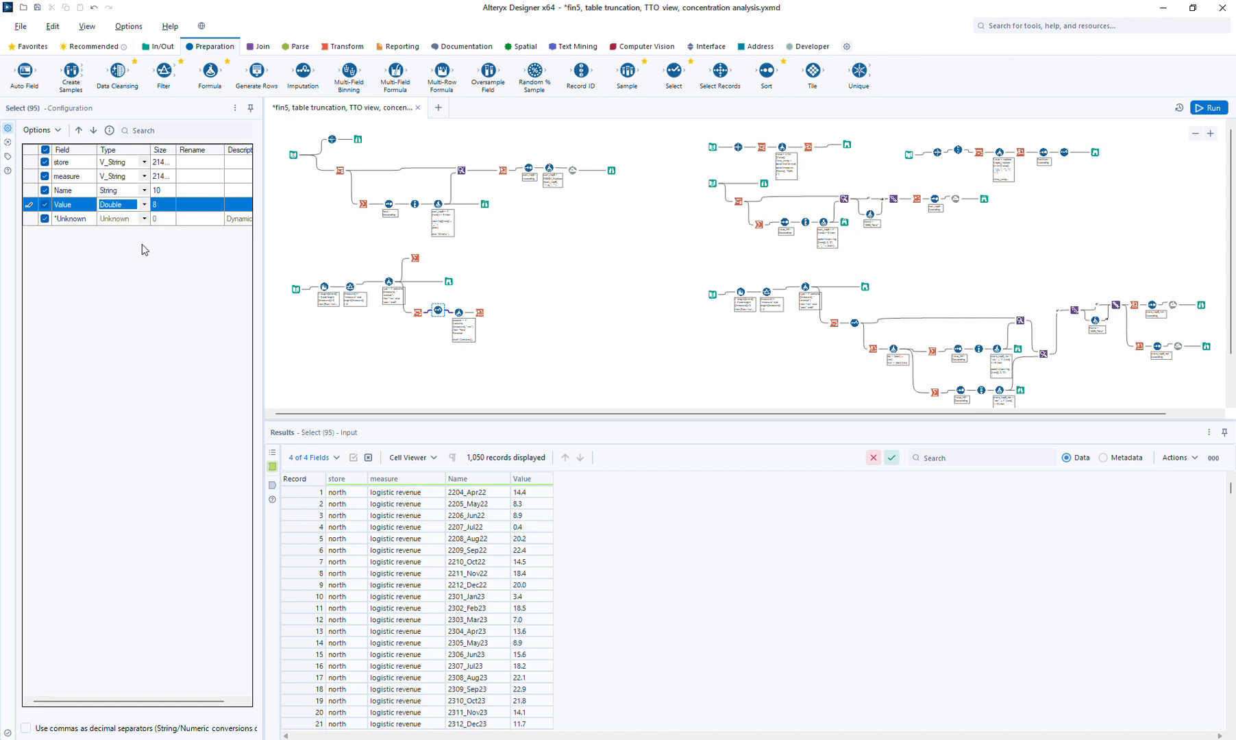
# Set the Cross Tab to Sum its values and attach a Browse after it
pyautogui.click(476, 316)
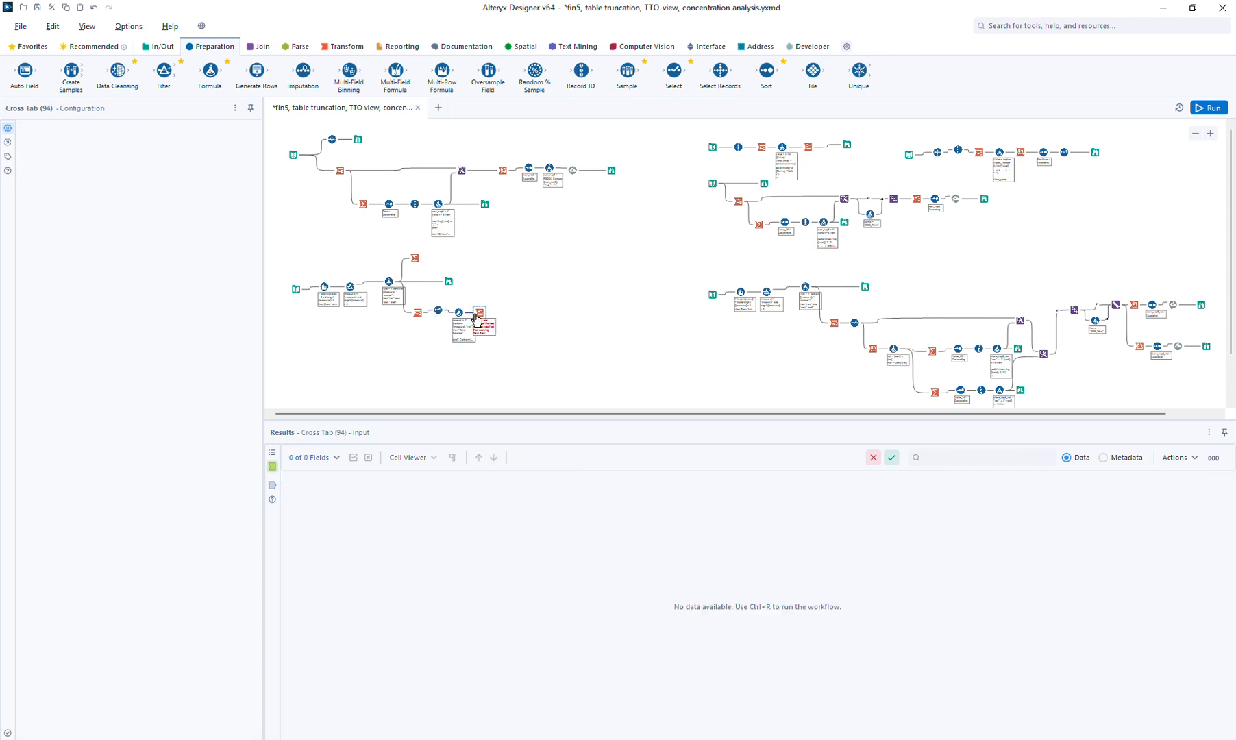
pyautogui.click(58, 446)
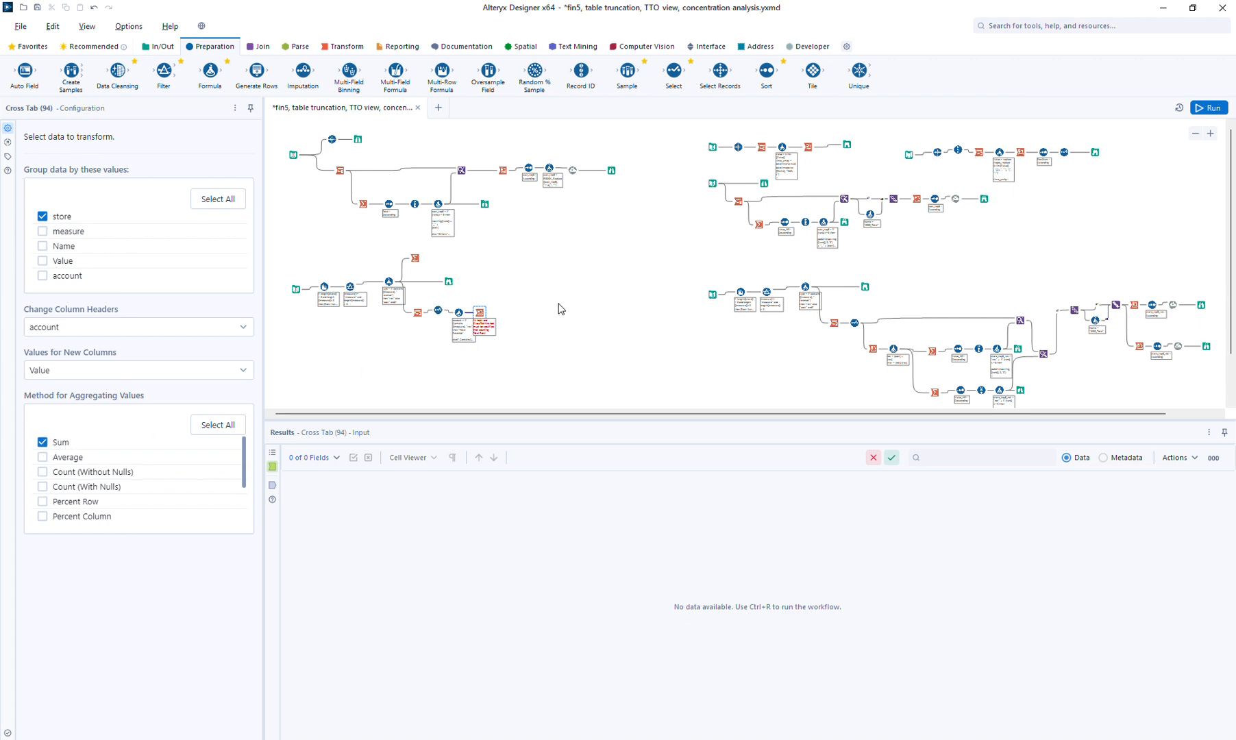
pyautogui.click(482, 311)
pyautogui.hotkey('ctrl', 'shift', 'b')
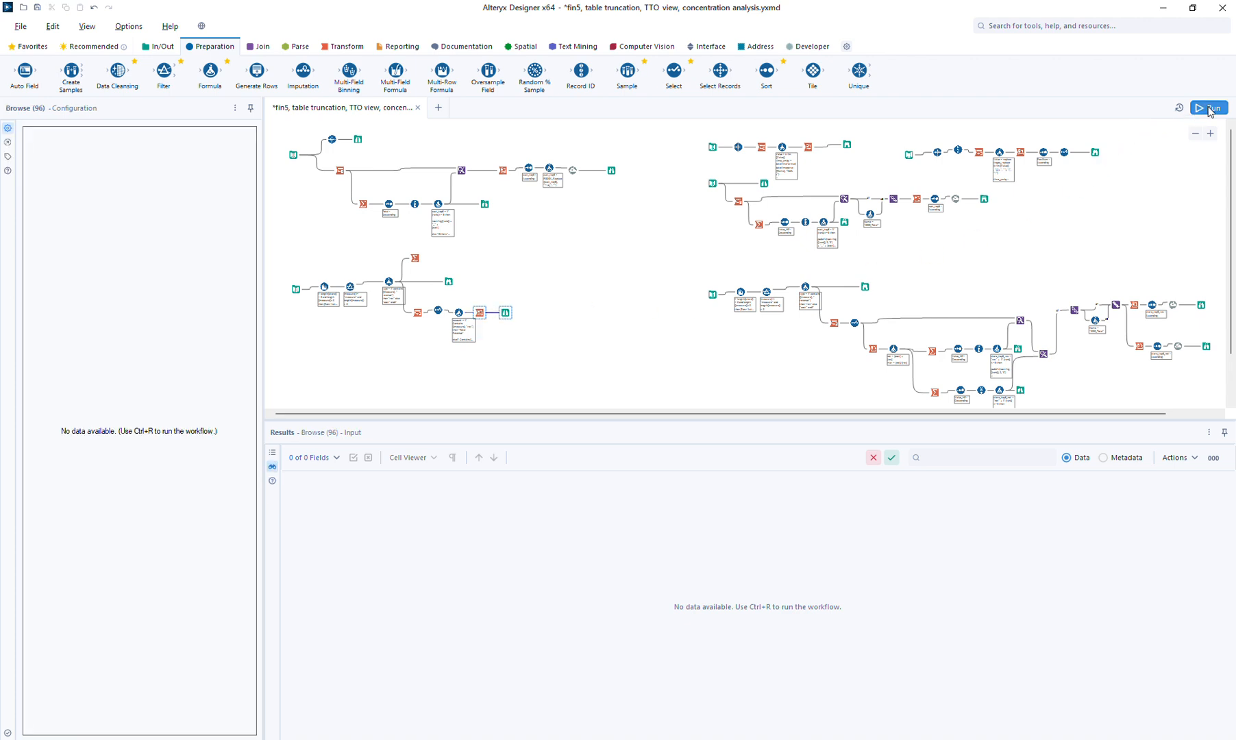
# Run the workflow, filter messages to the 11 conversion errors, and view the 42-record store table
pyautogui.click(1209, 108)
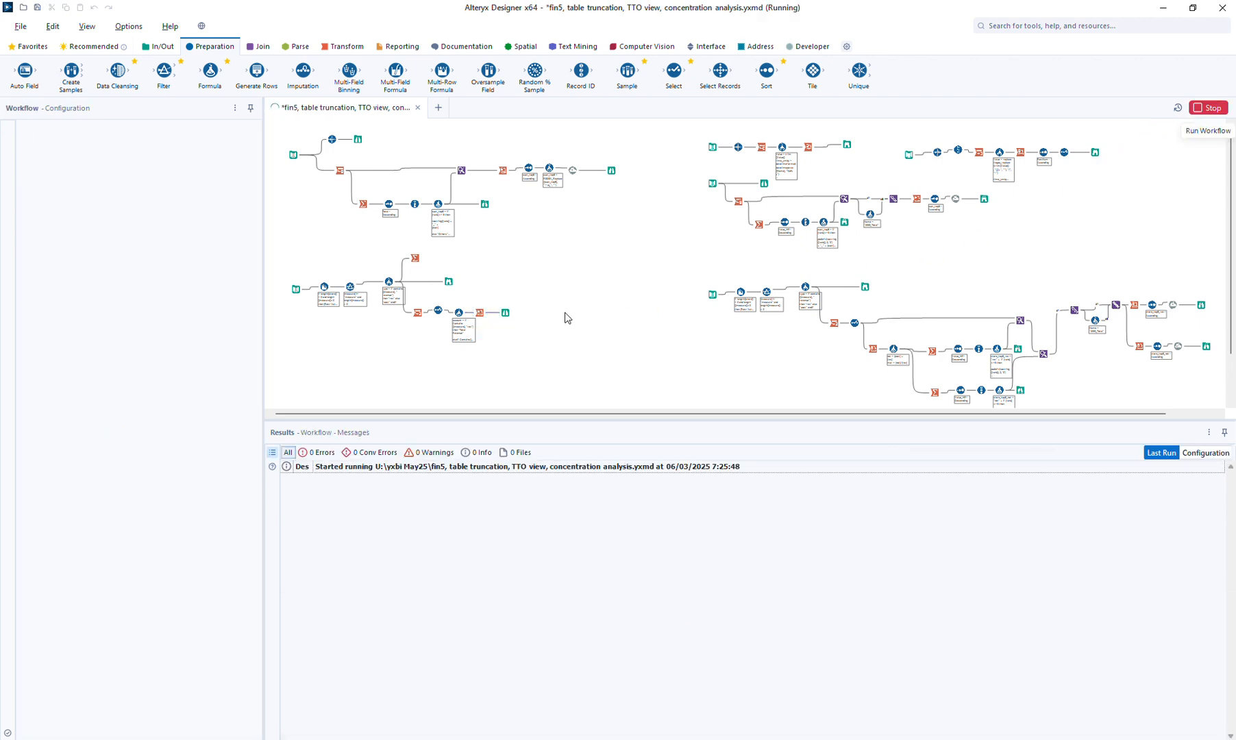
pyautogui.click(505, 313)
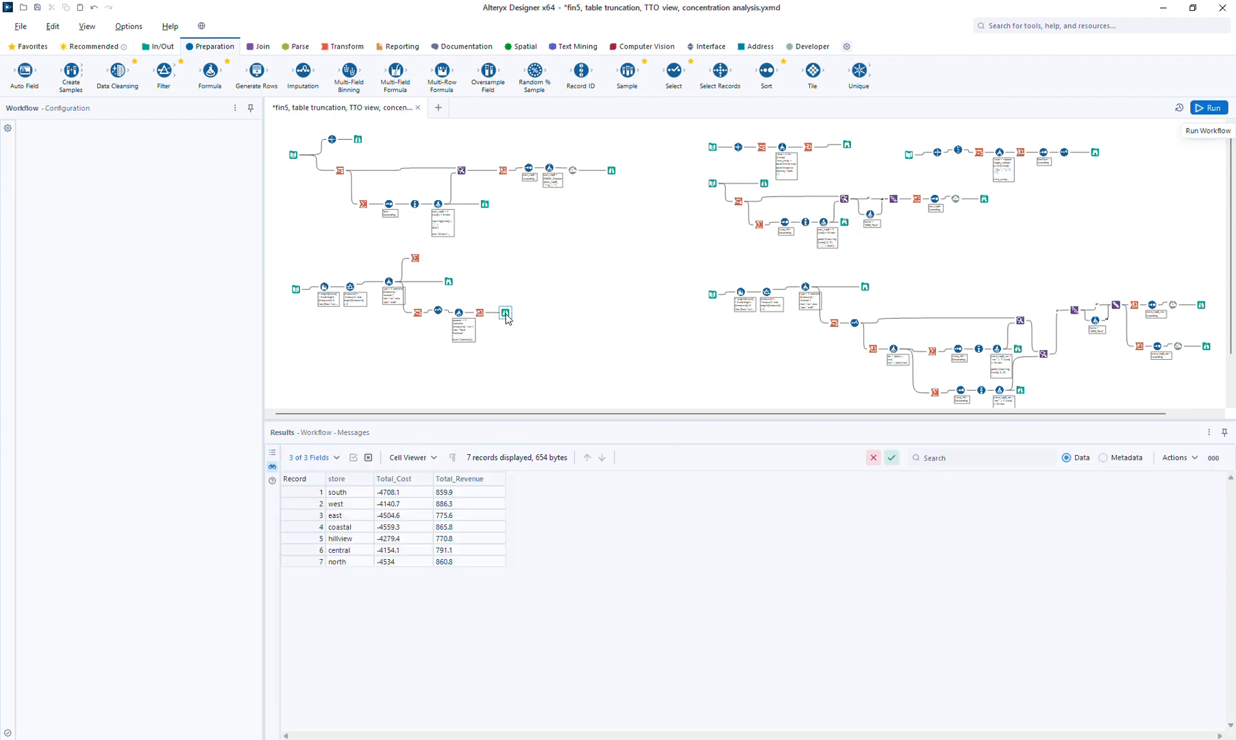
pyautogui.click(491, 348)
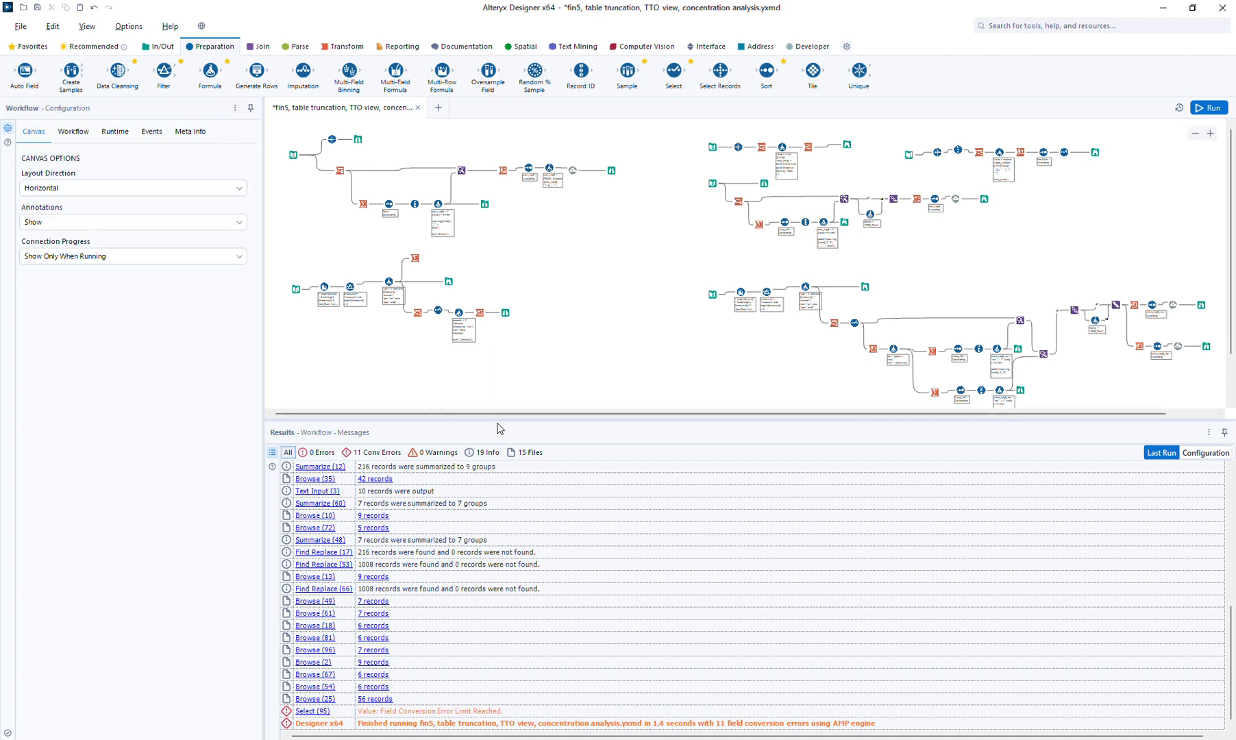
pyautogui.click(374, 452)
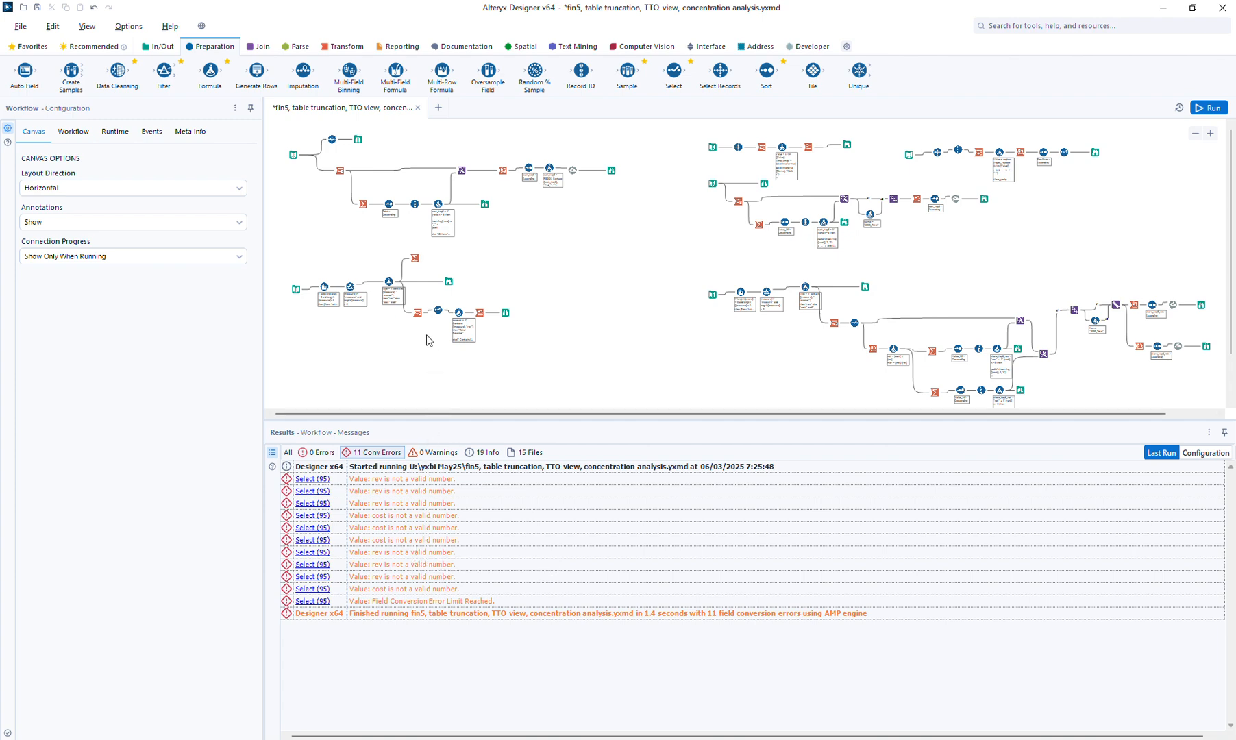
pyautogui.click(449, 281)
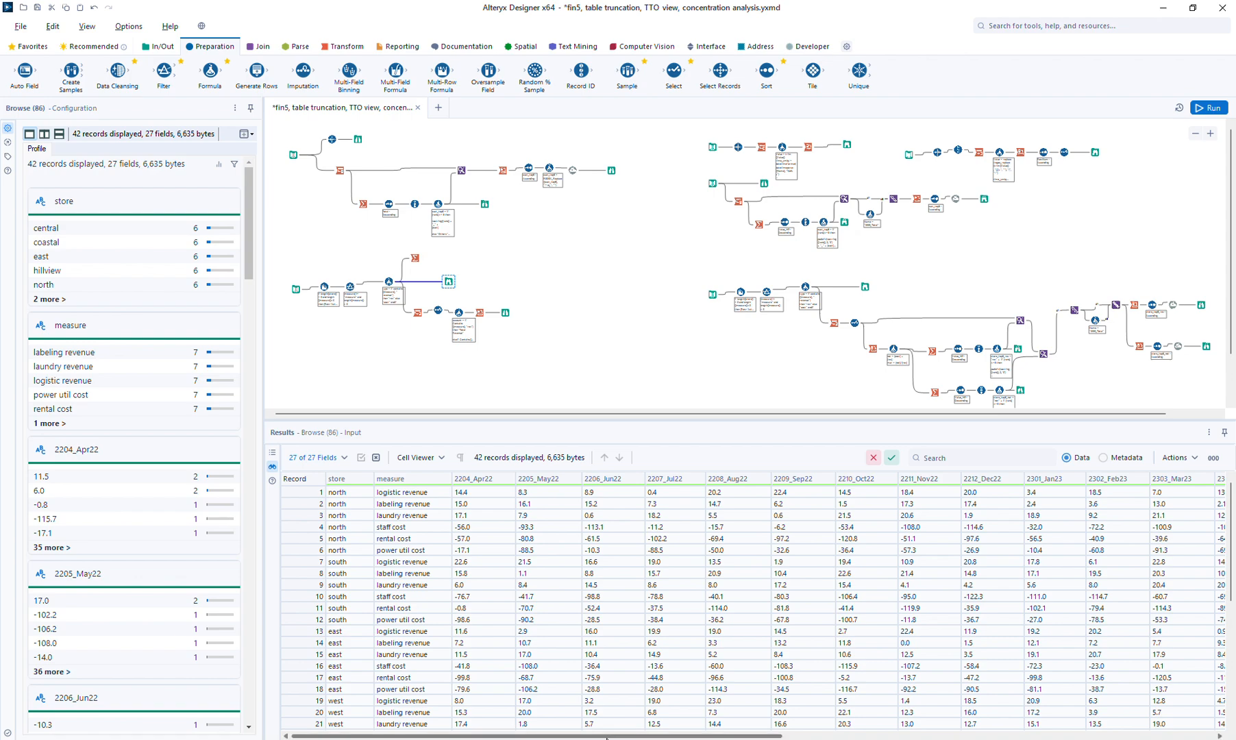
# Add a second account-formula expression setting Value to trim([Value]), then select the four downstream tools
pyautogui.moveTo(611, 735); pyautogui.dragTo(659, 721)
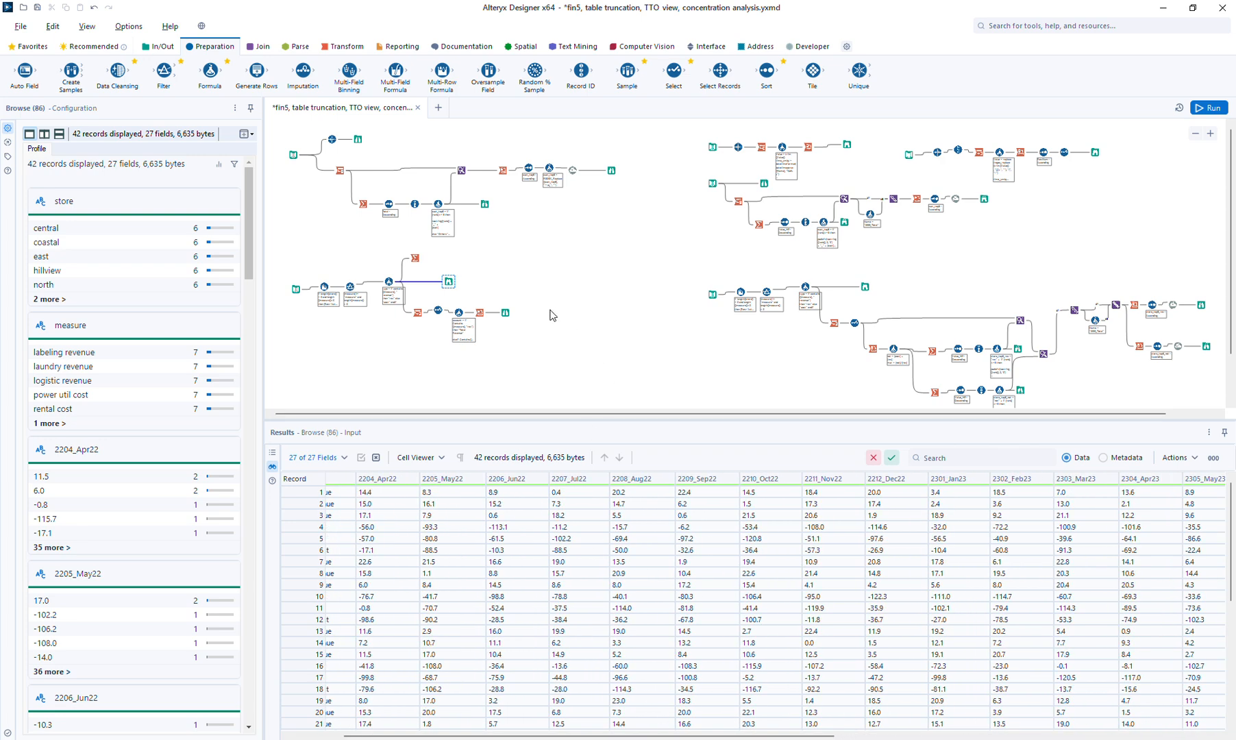
pyautogui.click(461, 314)
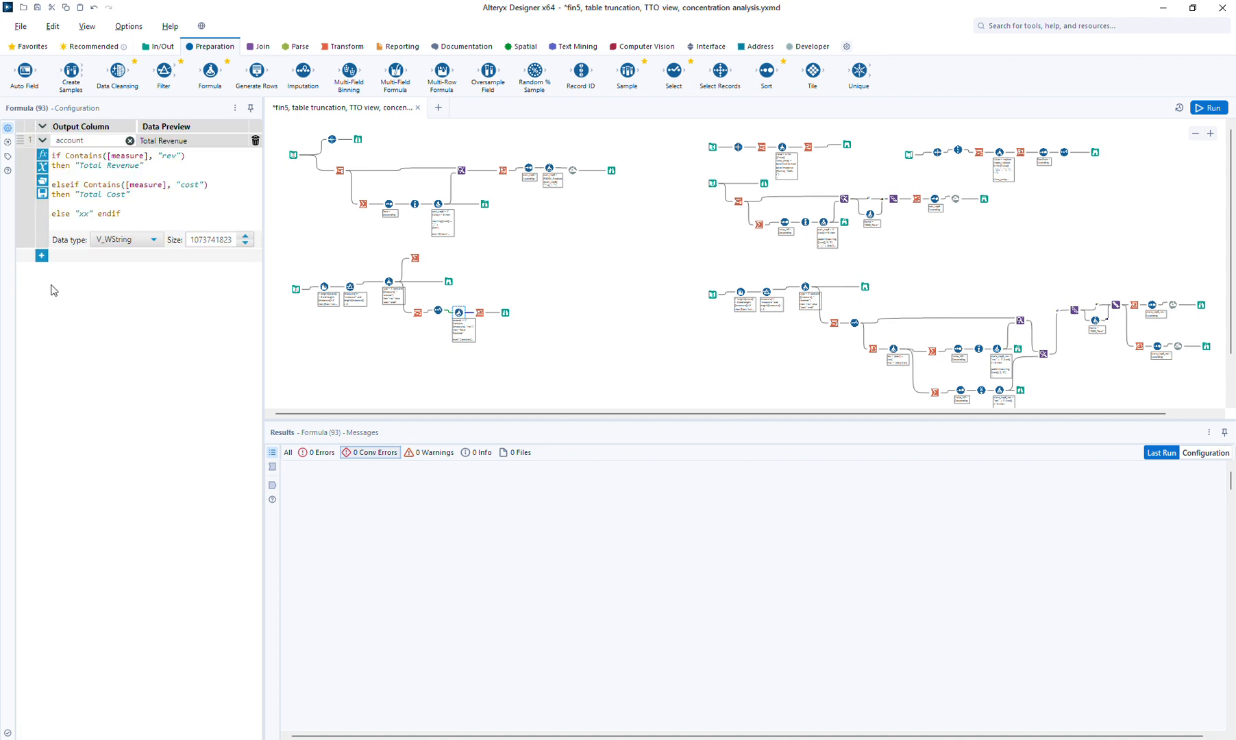
pyautogui.click(41, 256)
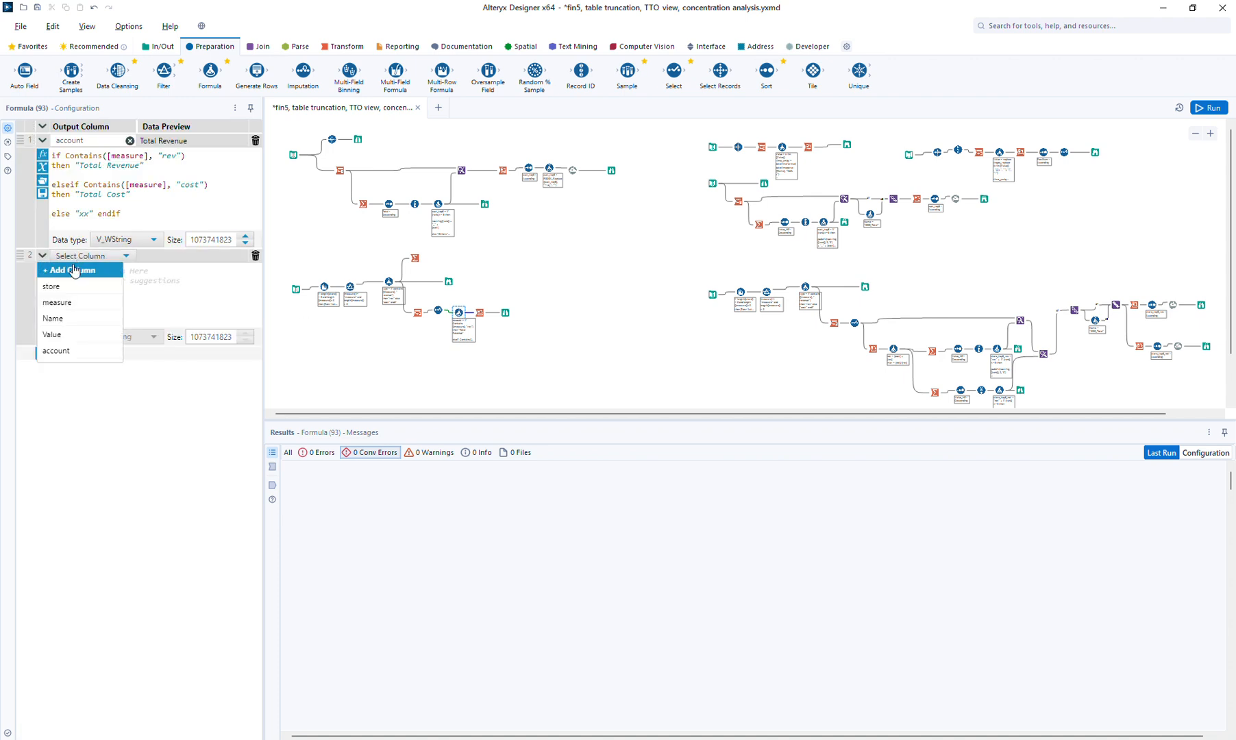
pyautogui.click(63, 336)
pyautogui.click(104, 301)
pyautogui.write('trim([v')
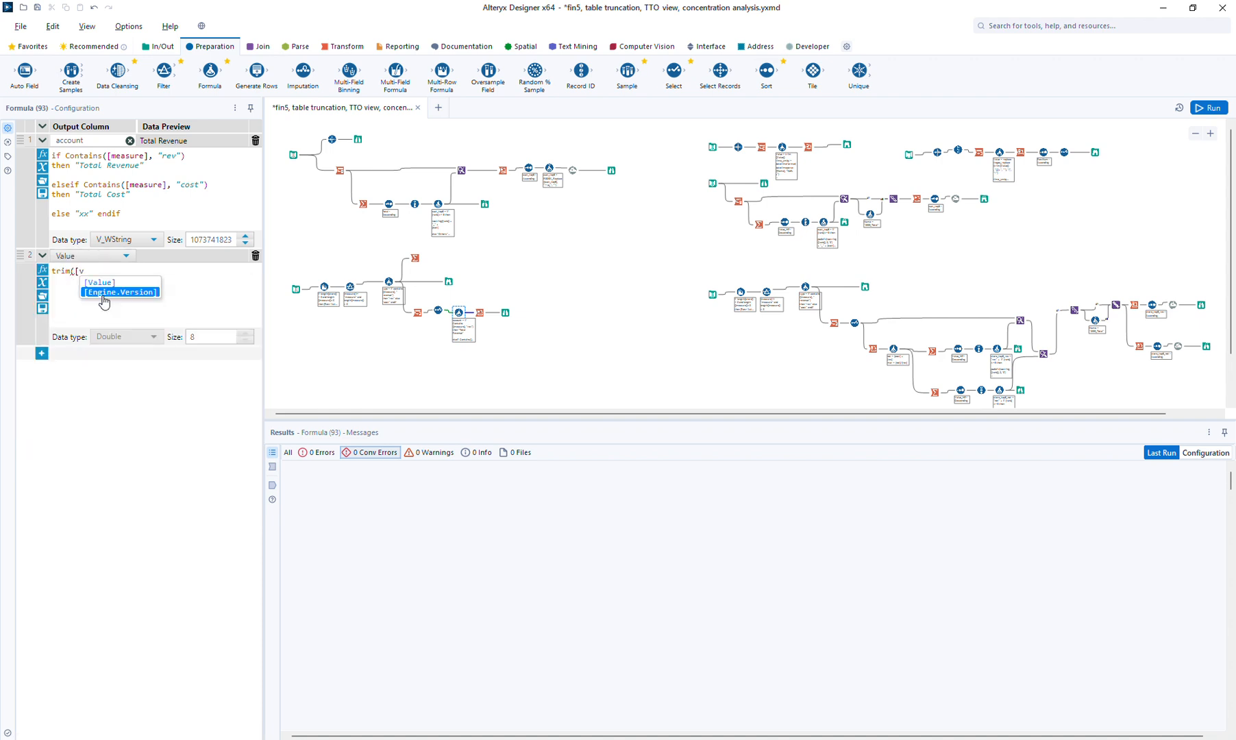
pyautogui.press('Up')
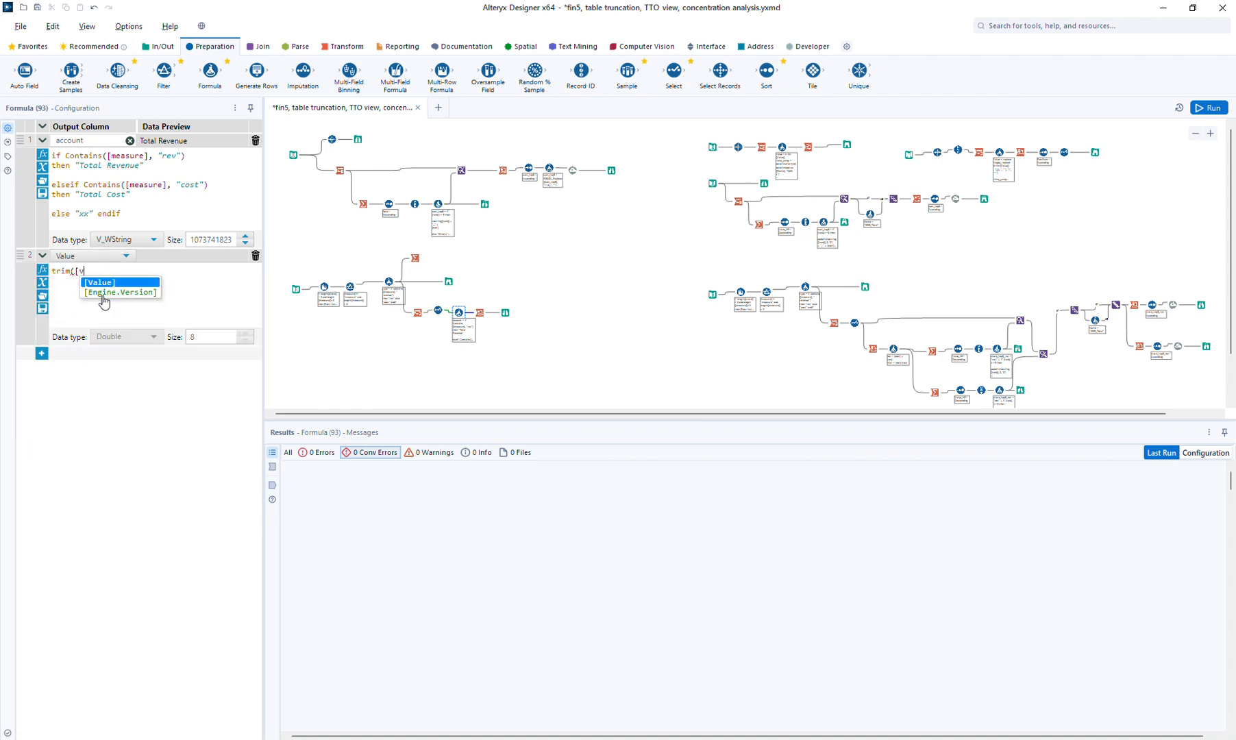
pyautogui.press('Return')
pyautogui.write(')')
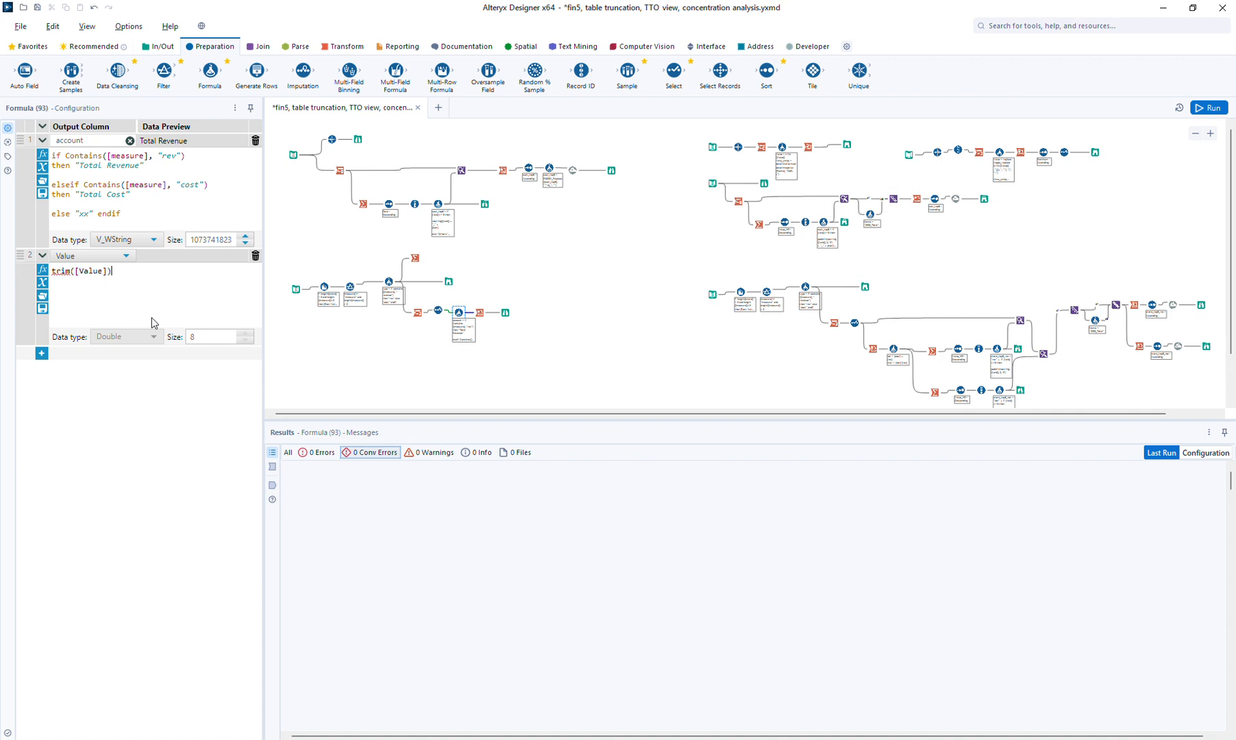
pyautogui.moveTo(429, 294); pyautogui.dragTo(539, 313)
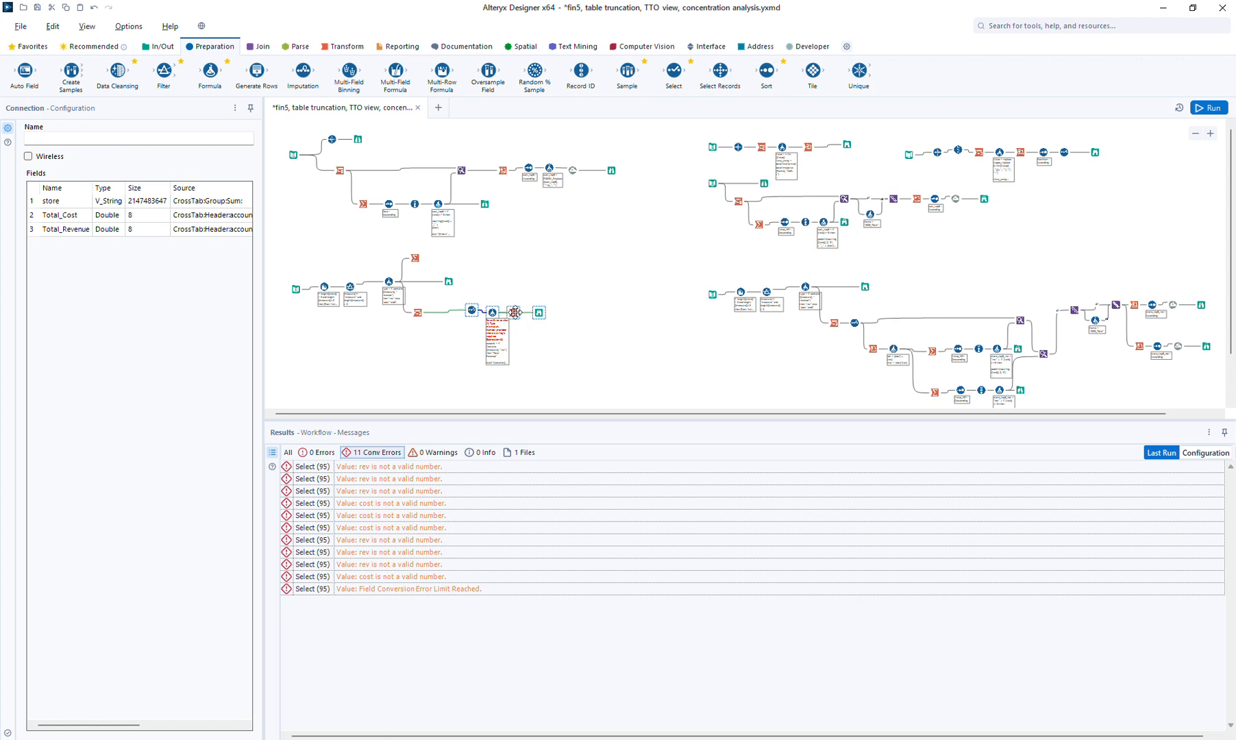
# Shift four tools left, delete the trim expression, and drop a new Formula before Select
pyautogui.moveTo(515, 313); pyautogui.dragTo(496, 313)
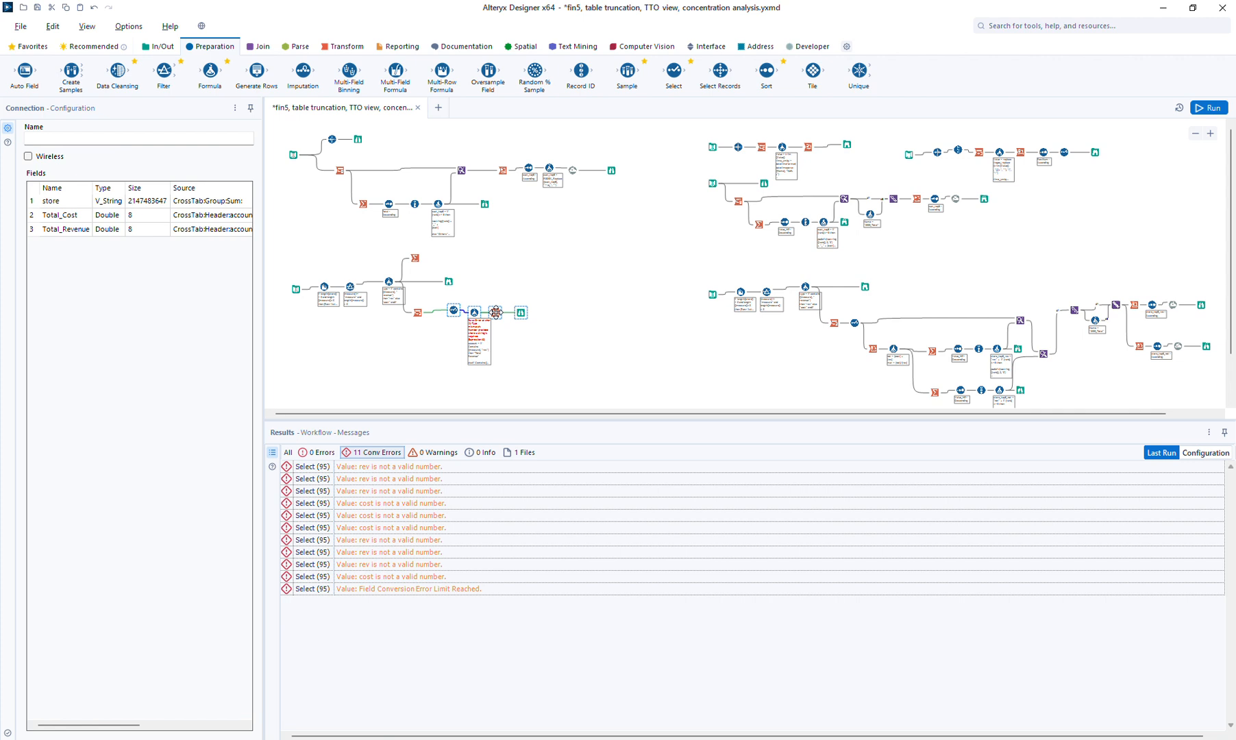
pyautogui.click(496, 312)
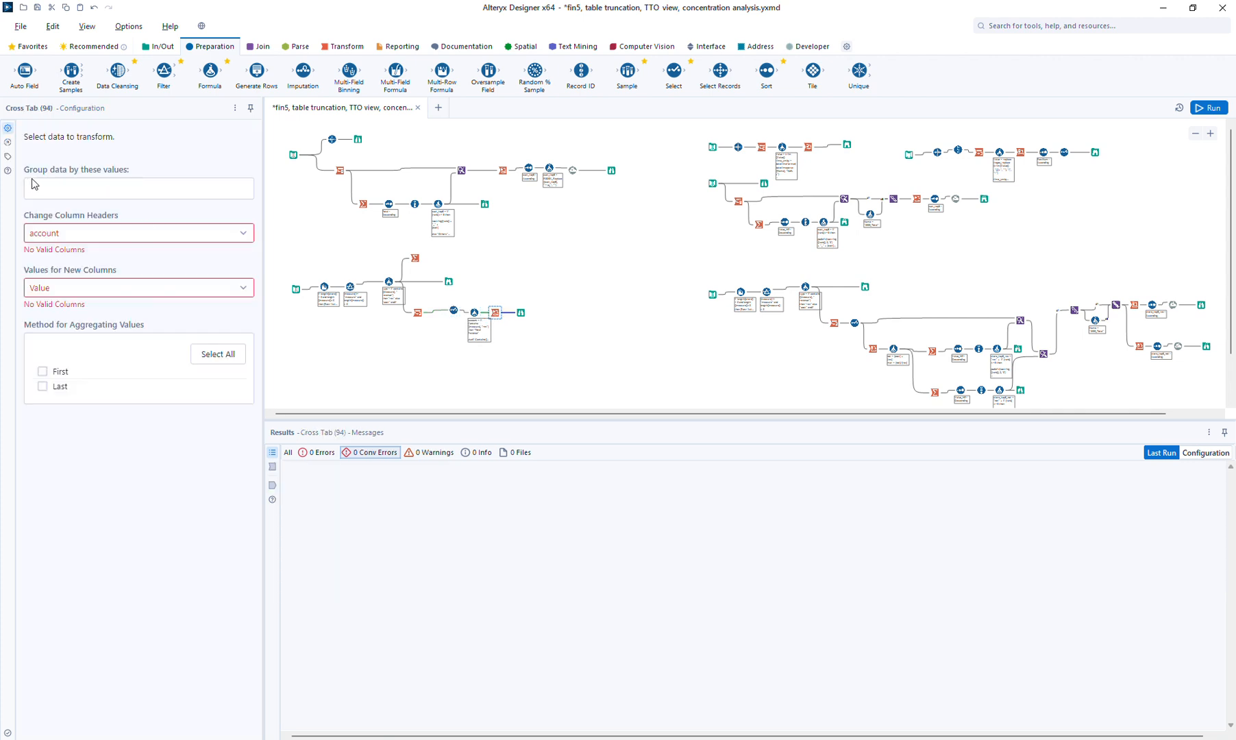
pyautogui.click(473, 312)
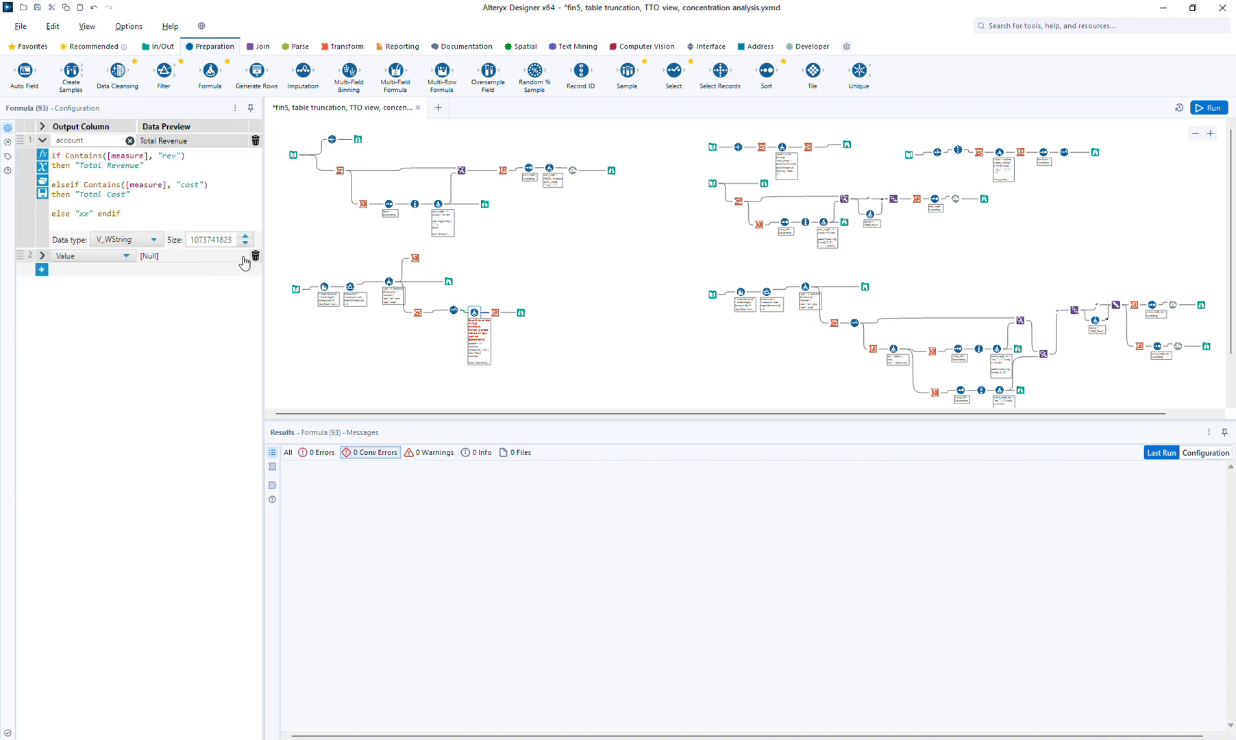
pyautogui.click(255, 256)
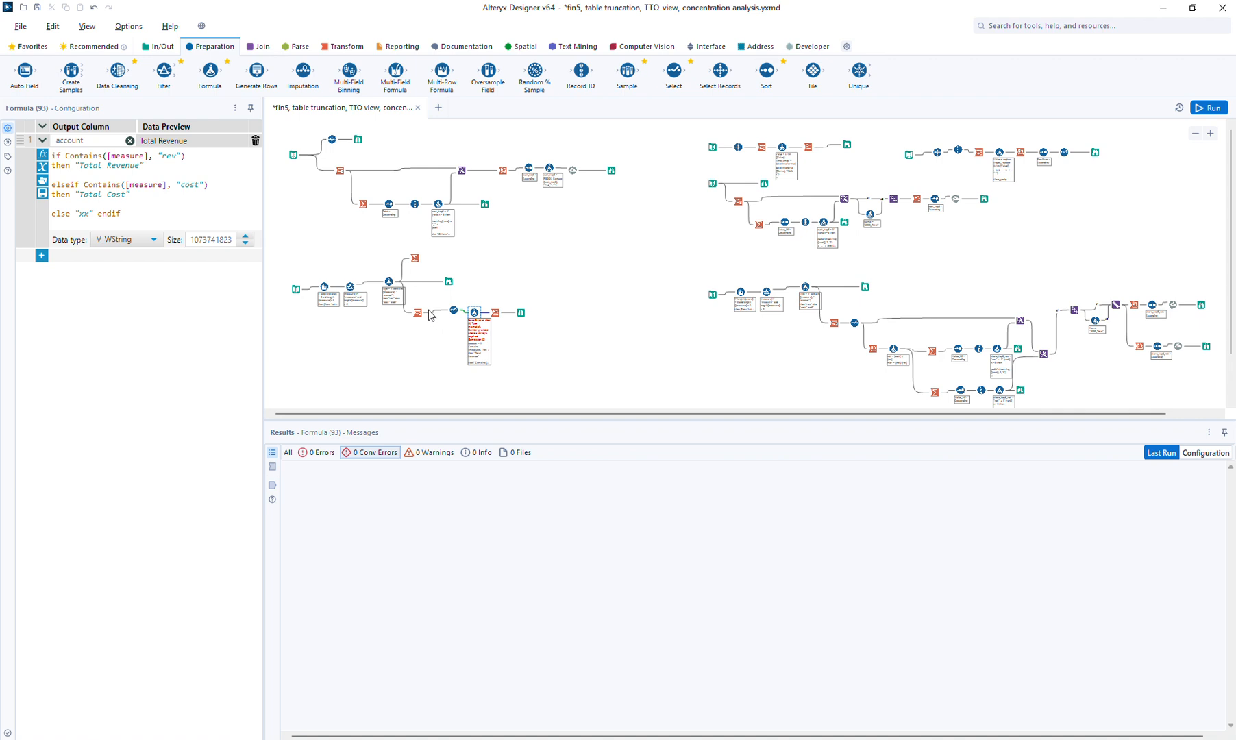
pyautogui.moveTo(213, 74); pyautogui.dragTo(439, 312)
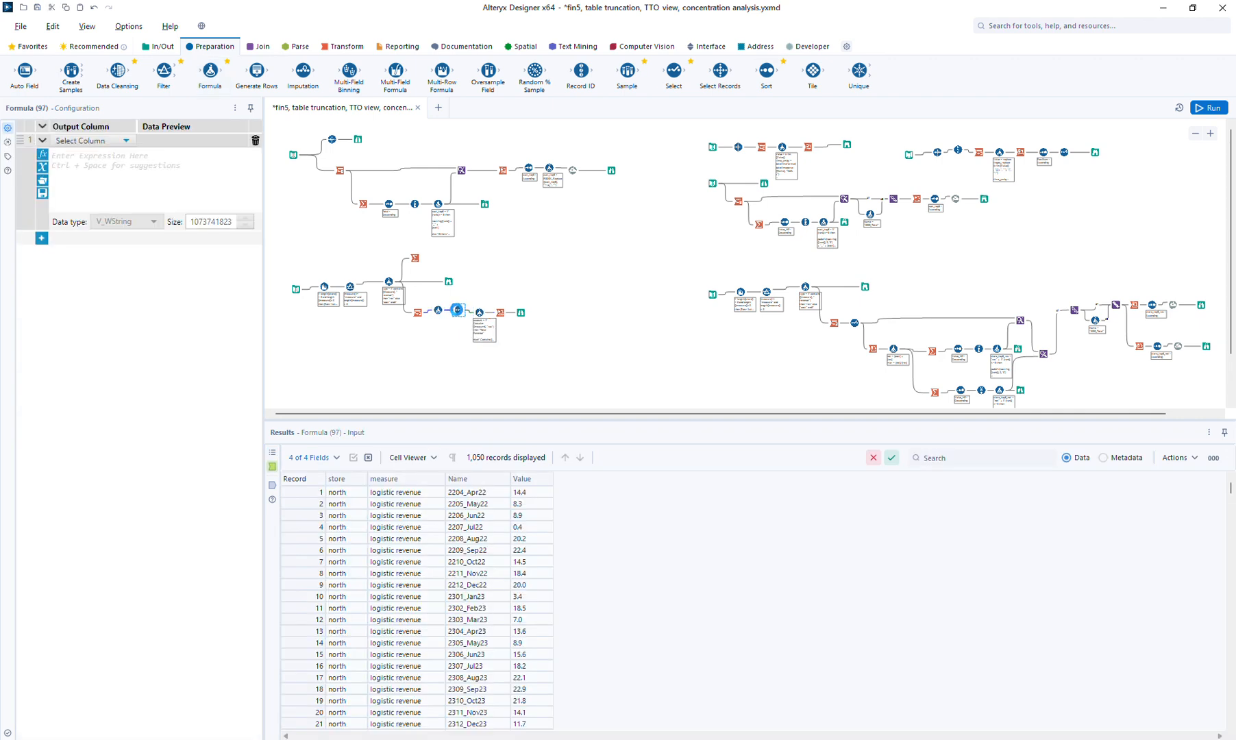
# Set the new Formula to overwrite Value with trim([Value]) and rerun the workflow
pyautogui.click(457, 309)
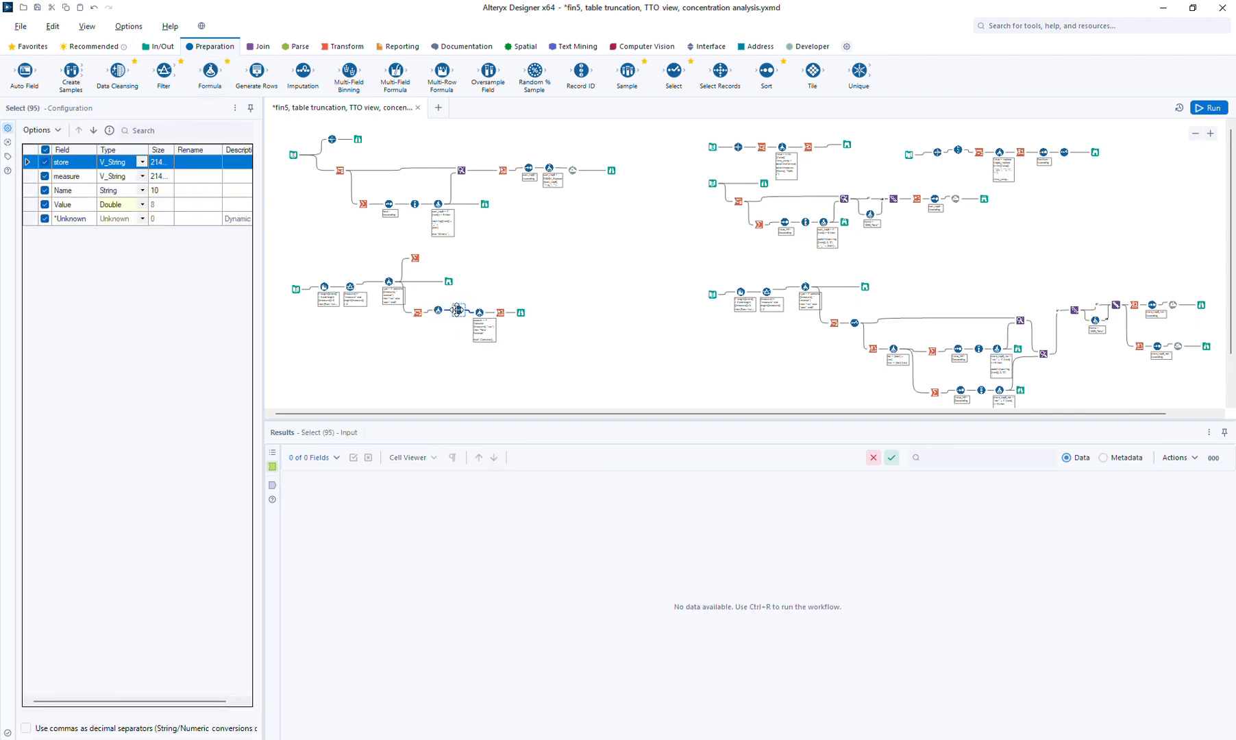
pyautogui.click(437, 312)
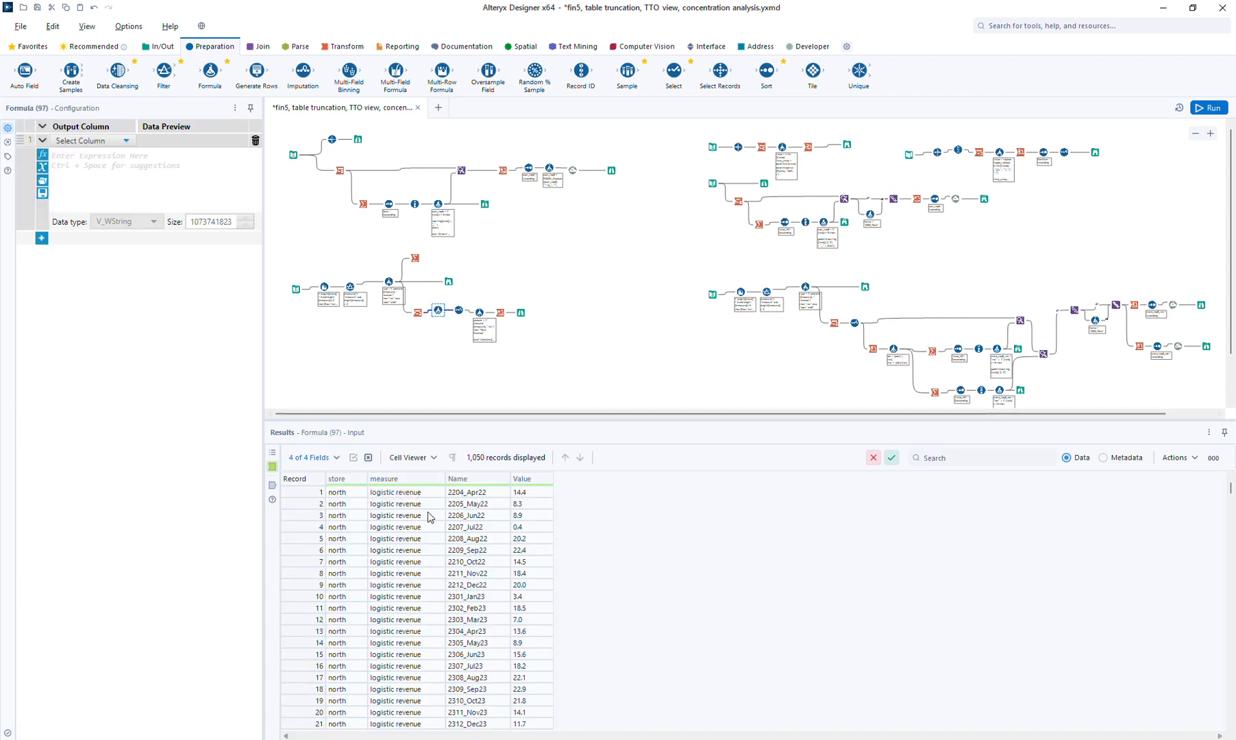
pyautogui.click(81, 141)
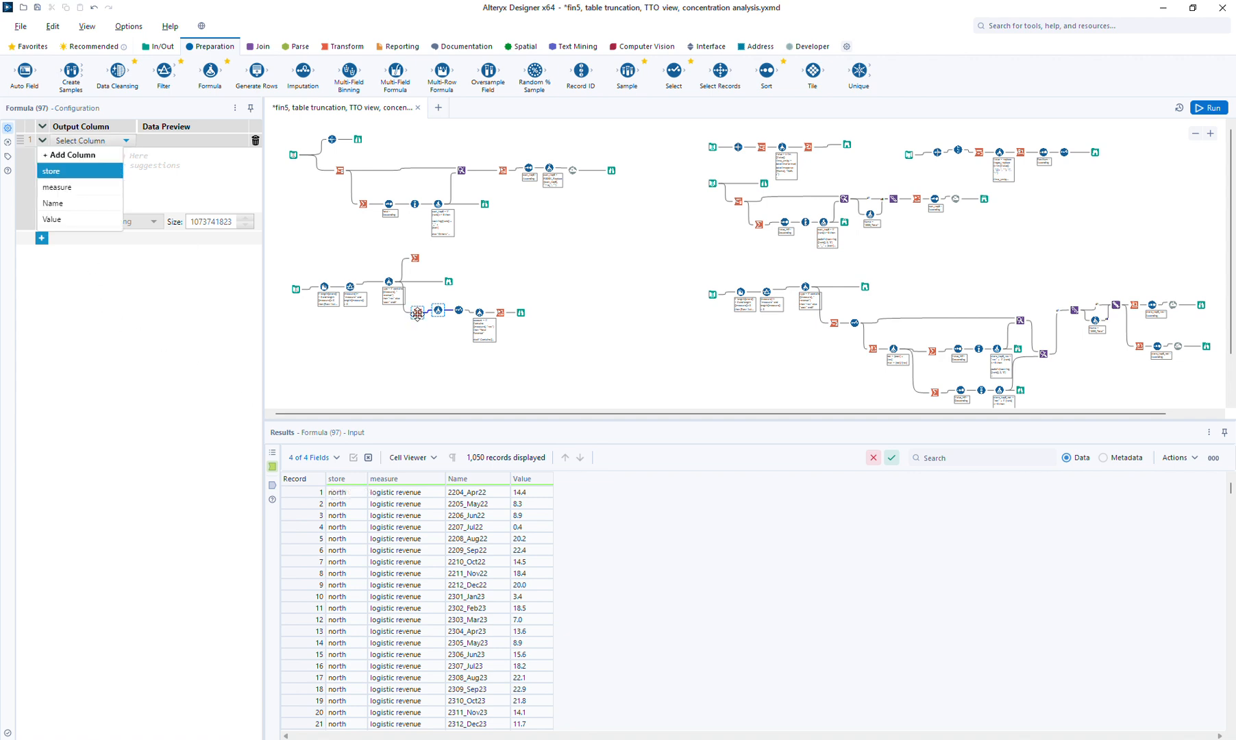
pyautogui.click(71, 220)
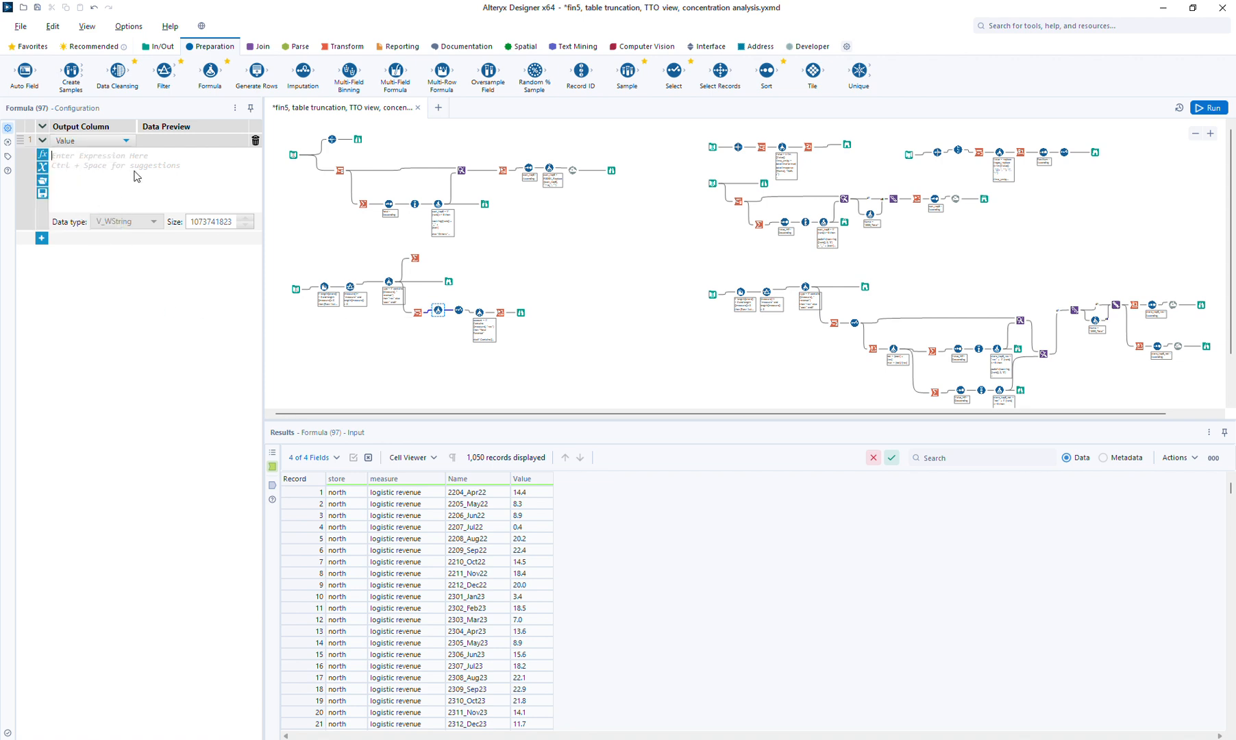
pyautogui.click(129, 174)
pyautogui.write('trim([v')
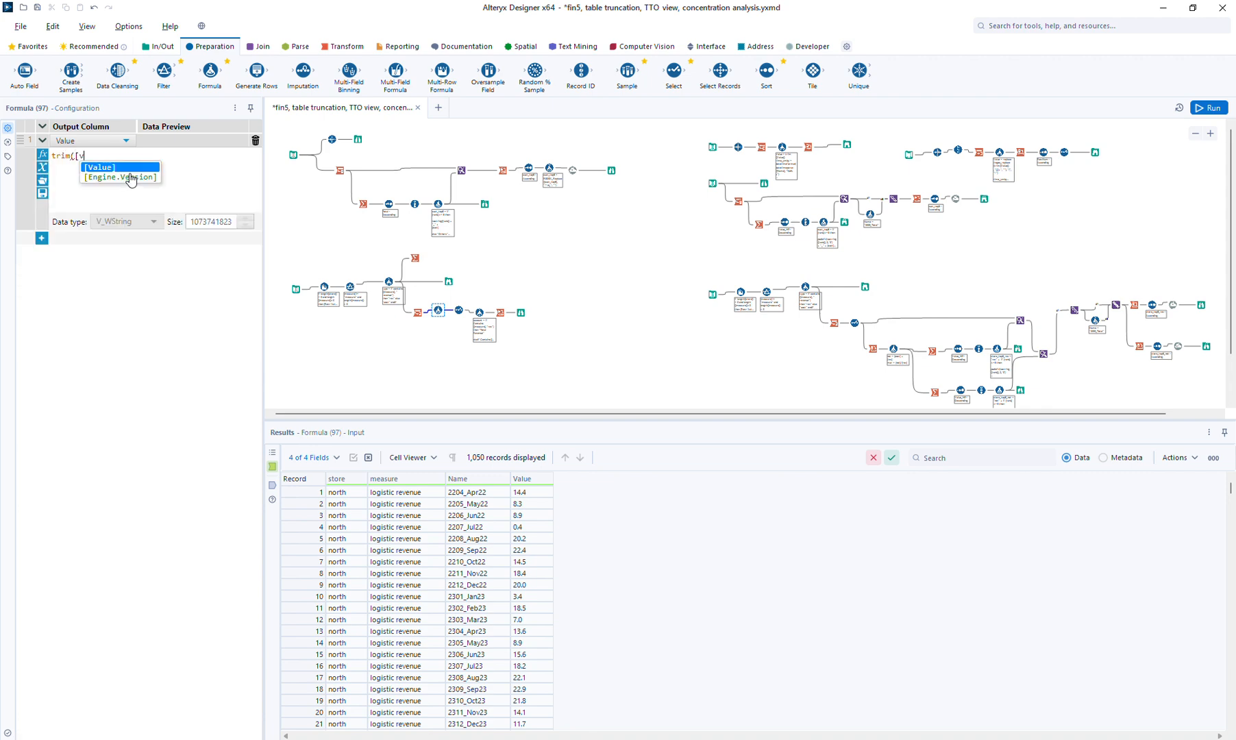
pyautogui.press('Return')
pyautogui.write(')')
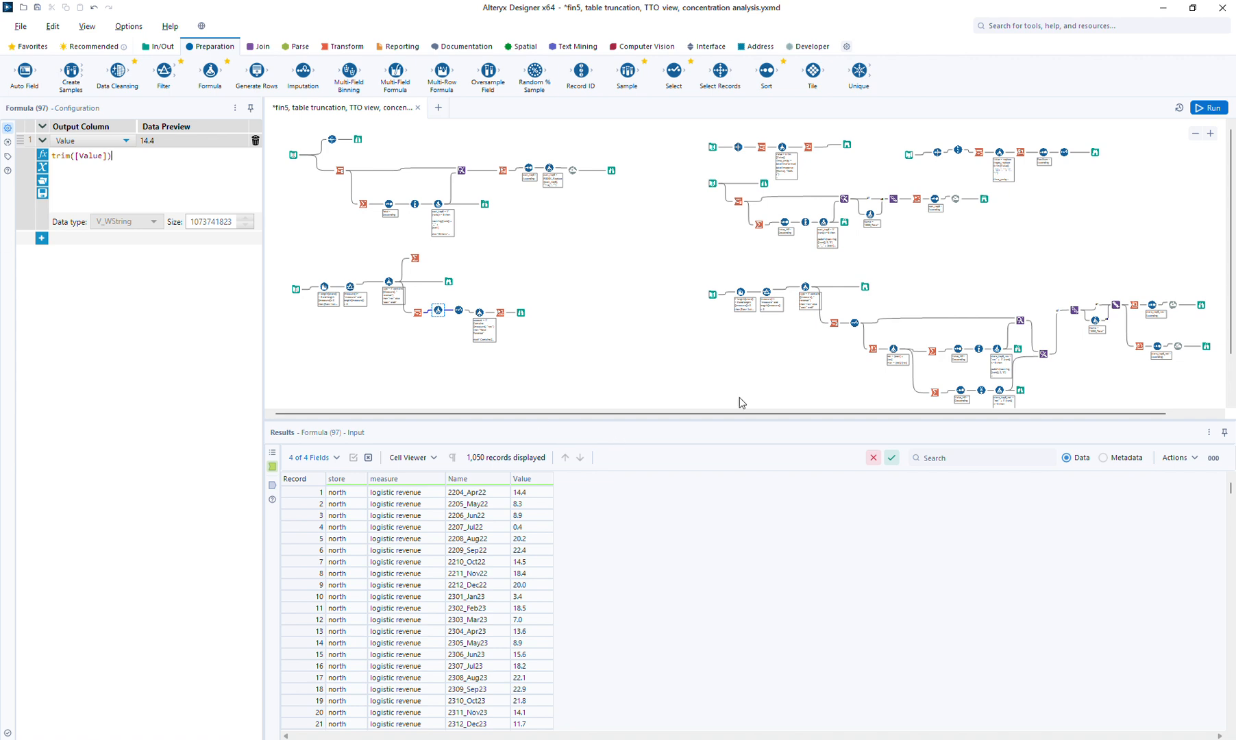
pyautogui.click(1206, 108)
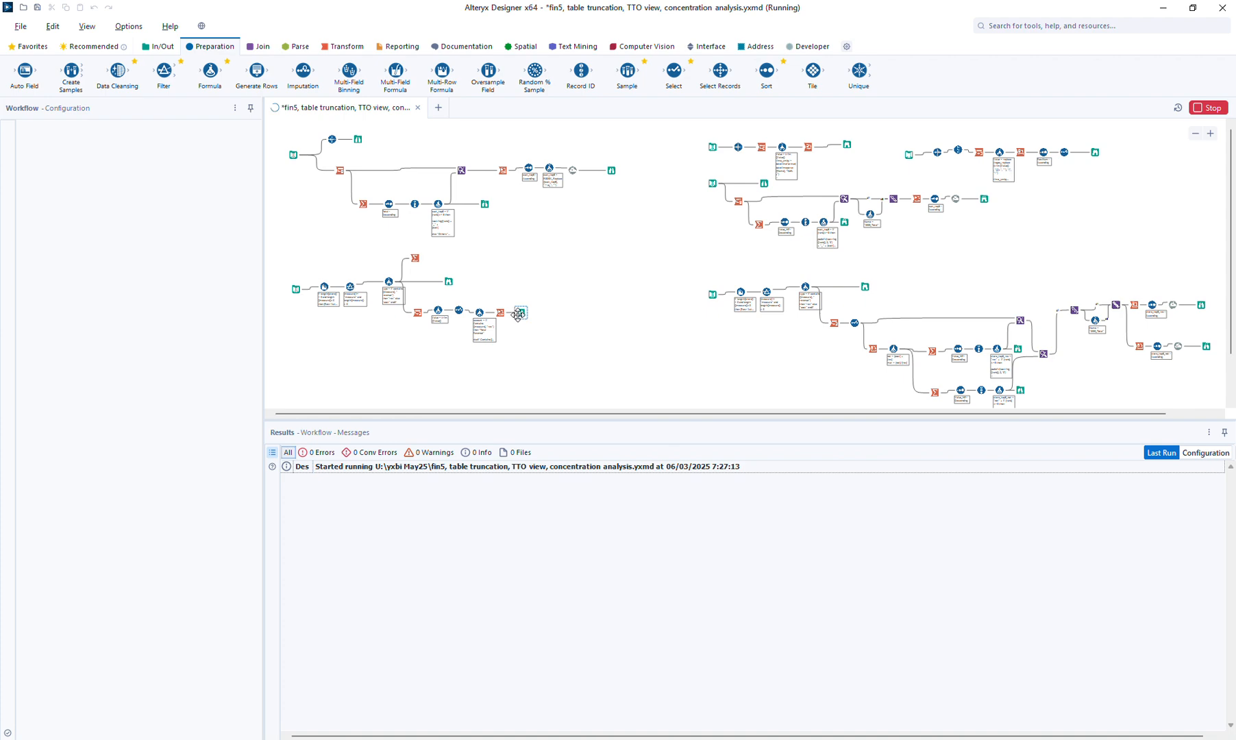
# Review conversion errors, add type as a Transpose key column, and delete the tool after the trim formula
pyautogui.click(385, 454)
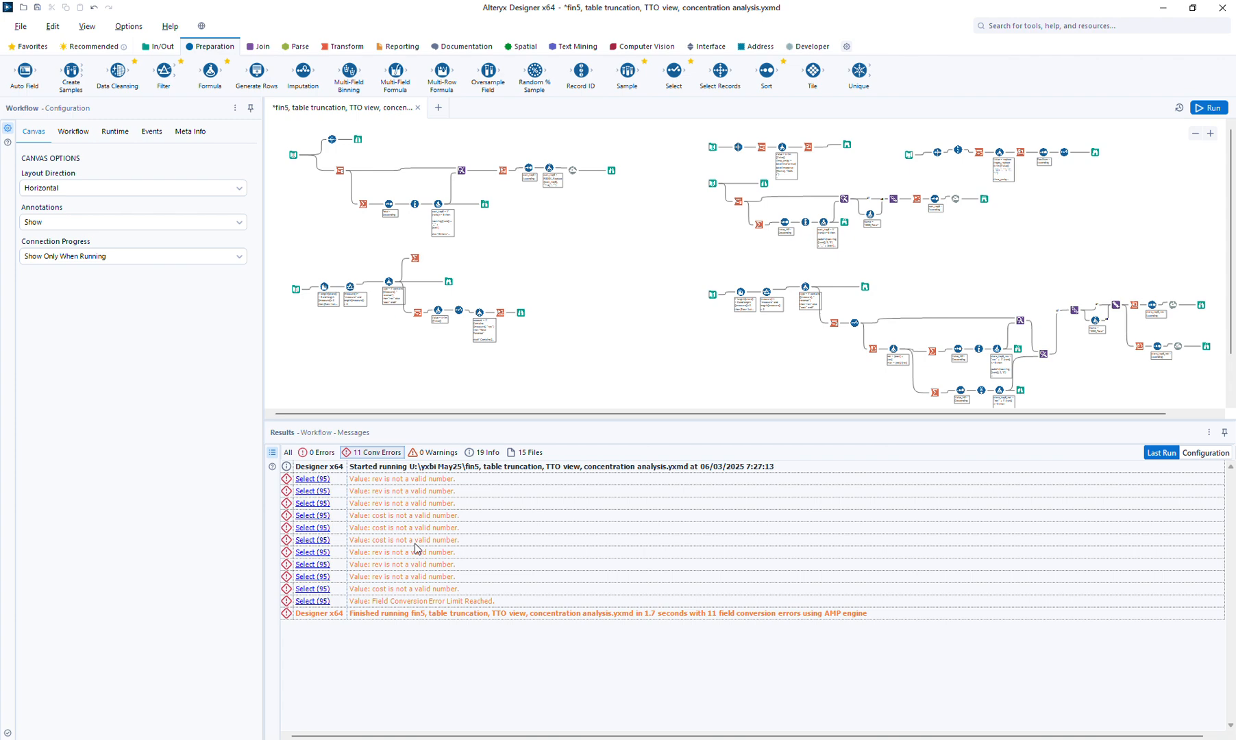
pyautogui.click(439, 312)
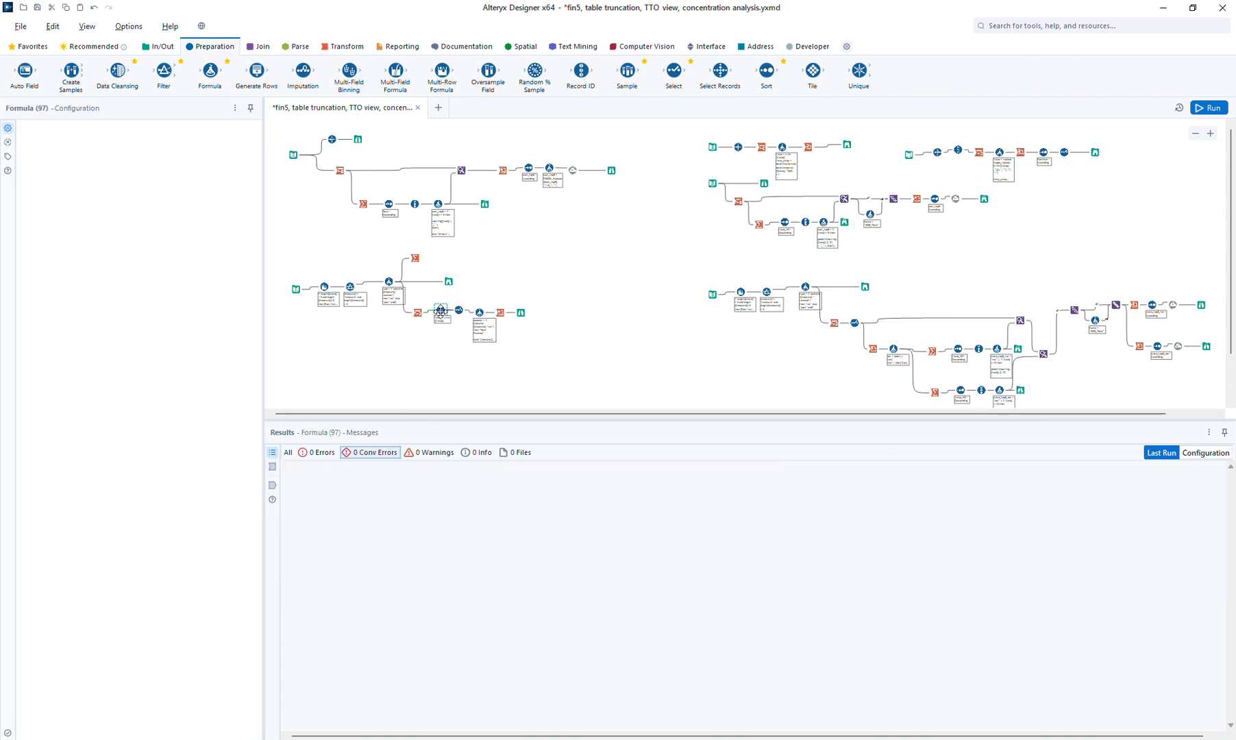
pyautogui.click(417, 313)
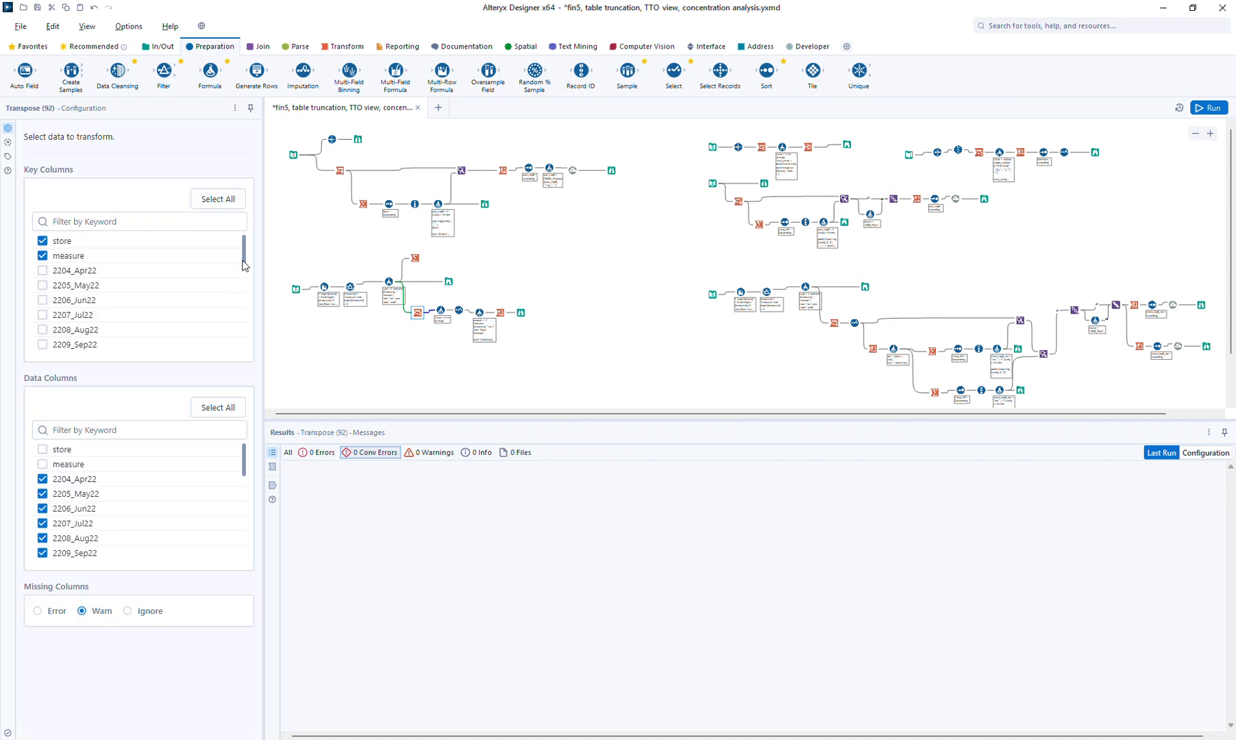
pyautogui.moveTo(244, 264); pyautogui.dragTo(247, 352)
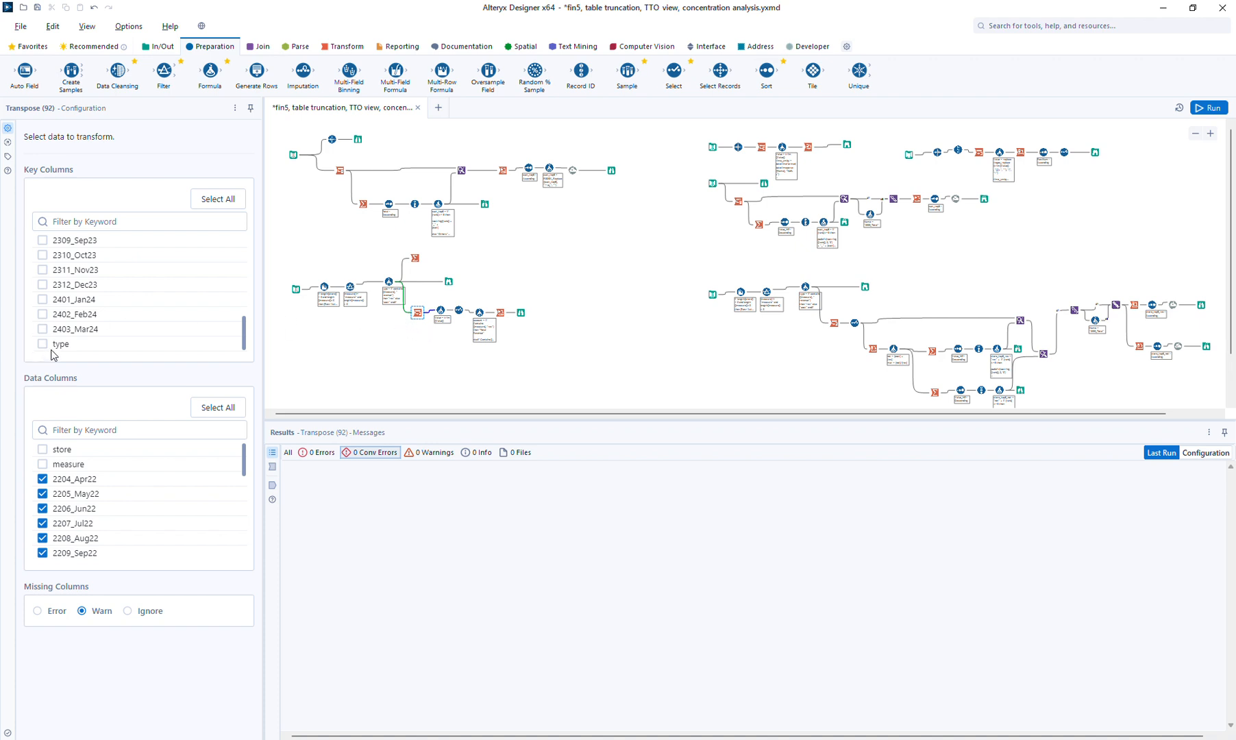
pyautogui.click(441, 319)
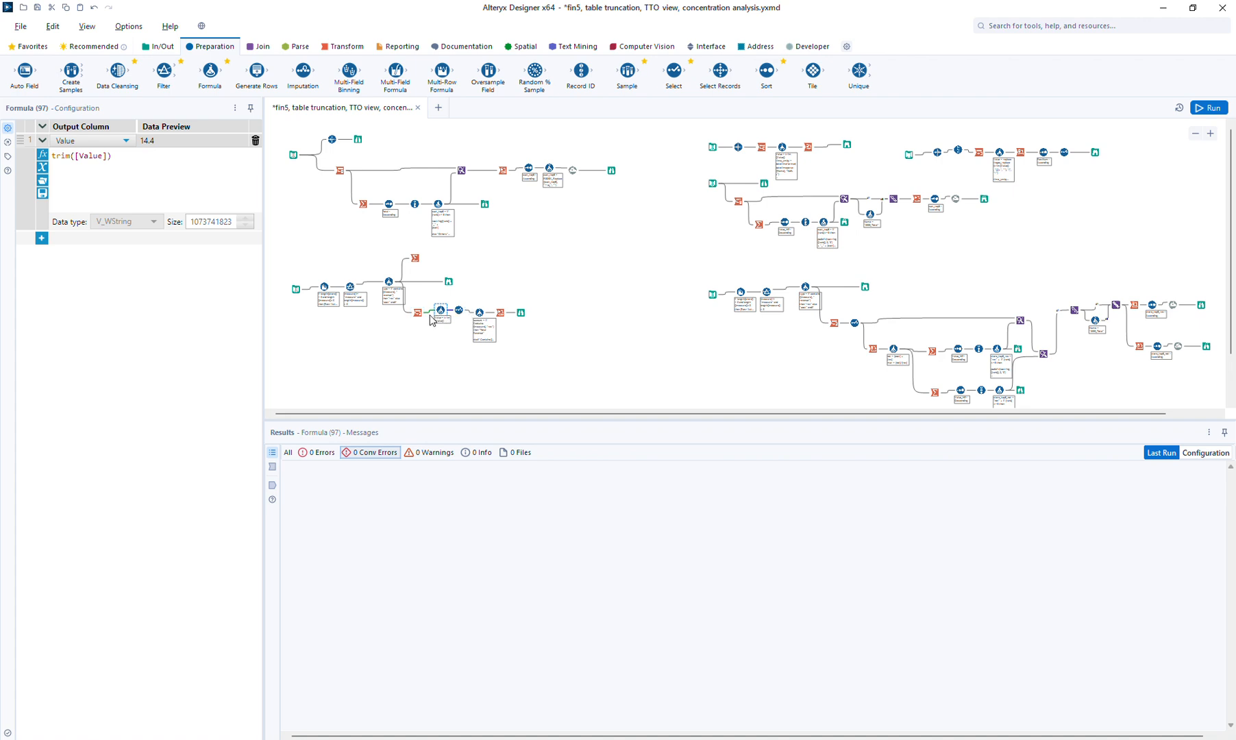
pyautogui.click(418, 312)
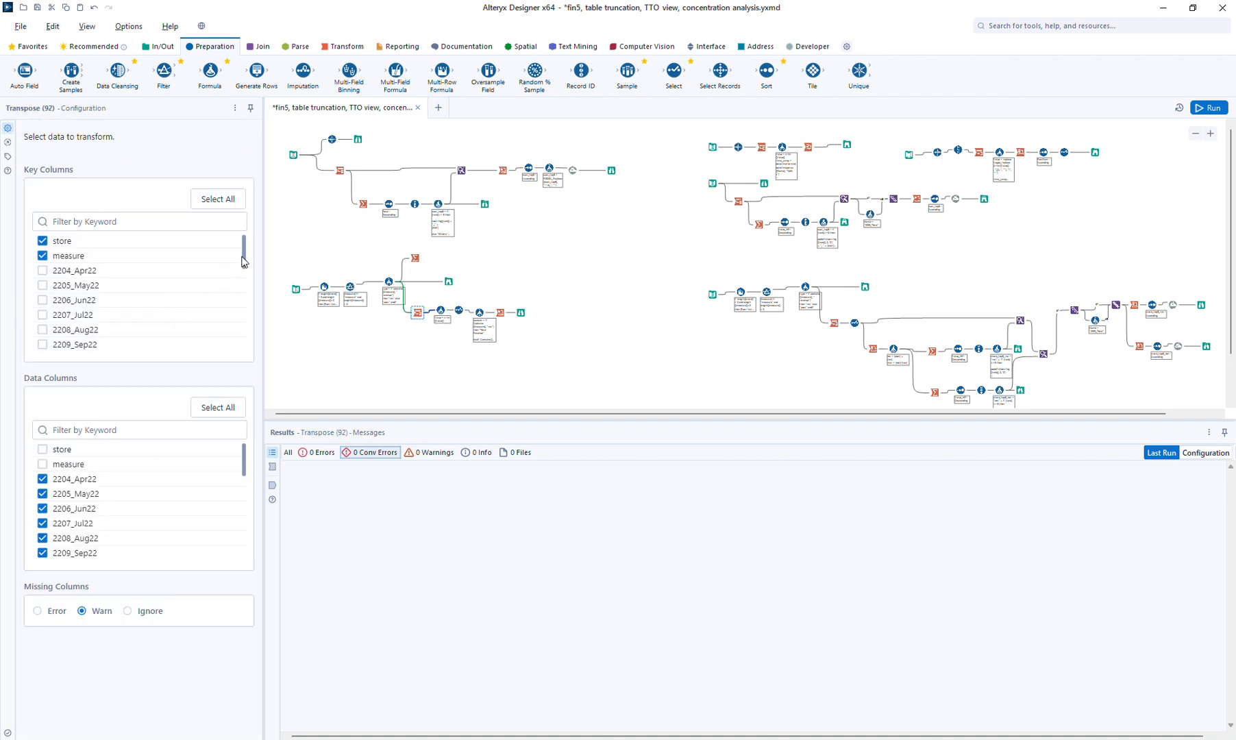
pyautogui.moveTo(244, 261); pyautogui.dragTo(243, 359)
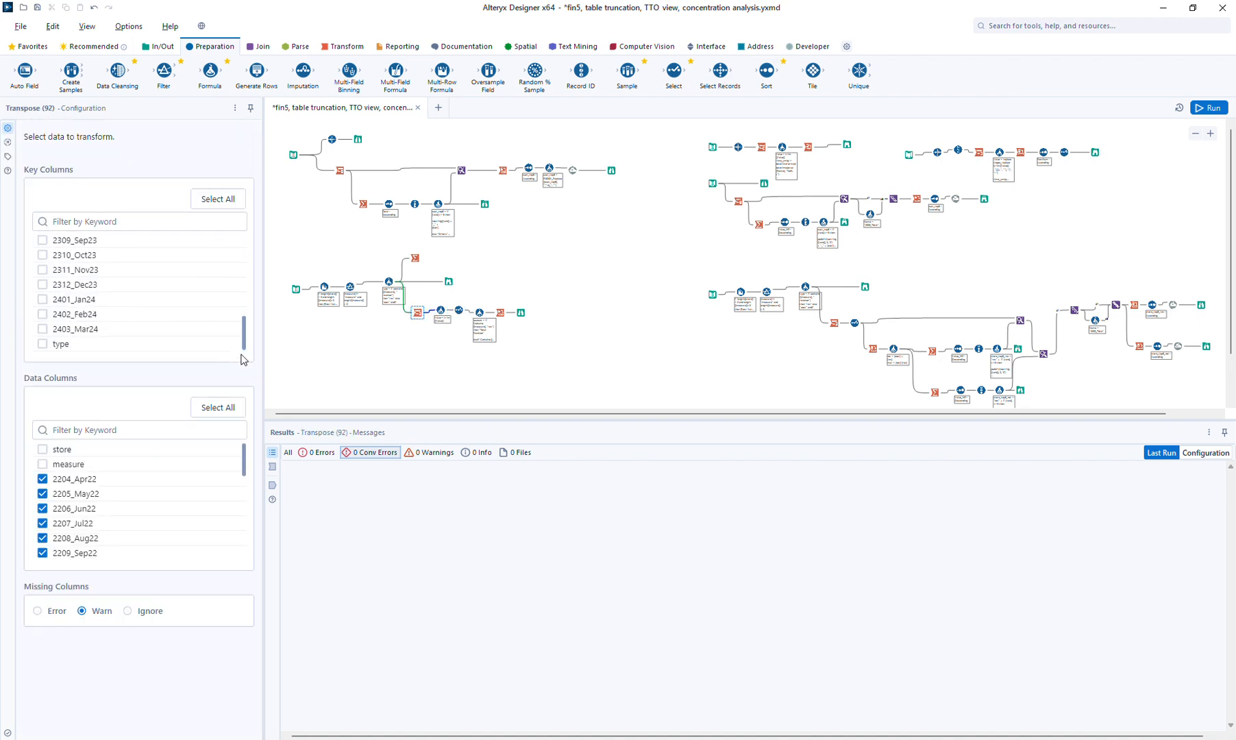
pyautogui.click(42, 344)
pyautogui.click(481, 314)
pyautogui.press('Delete')
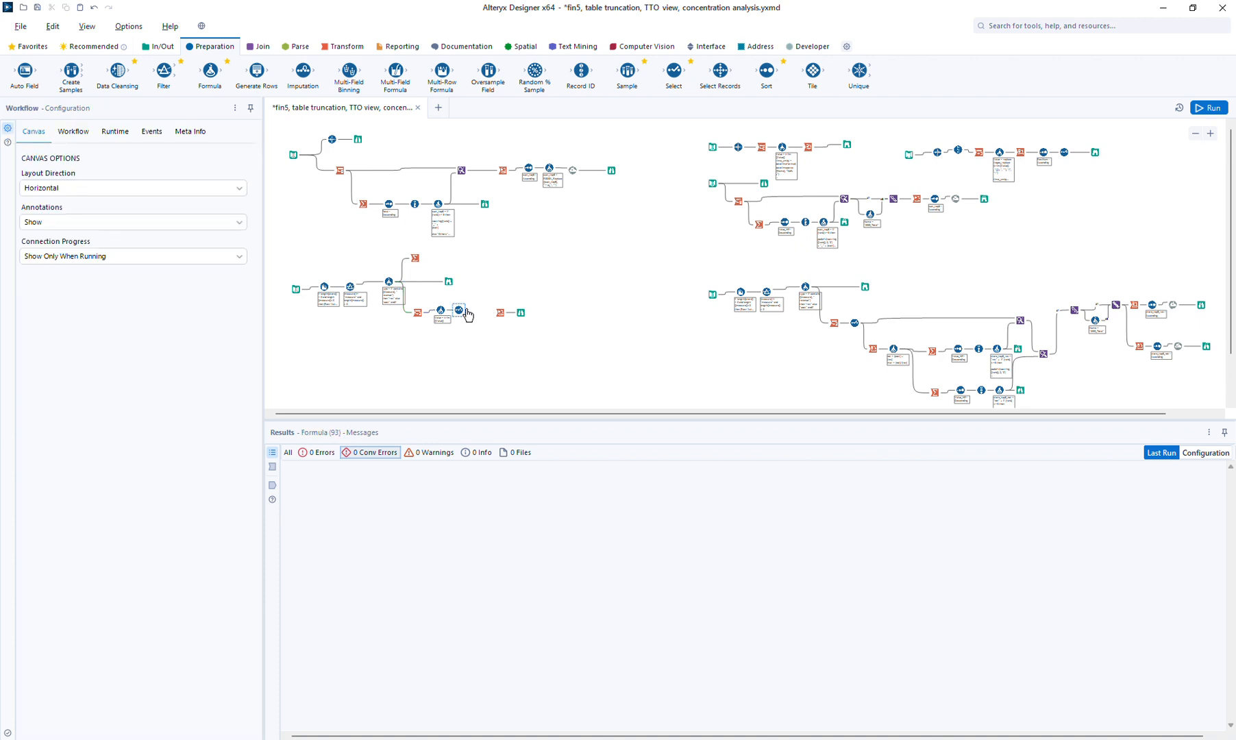
# Delete the trim Formula (97) and slide the Select step into the gap to reconnect the flow
pyautogui.moveTo(466, 311); pyautogui.dragTo(499, 313)
pyautogui.click(461, 311)
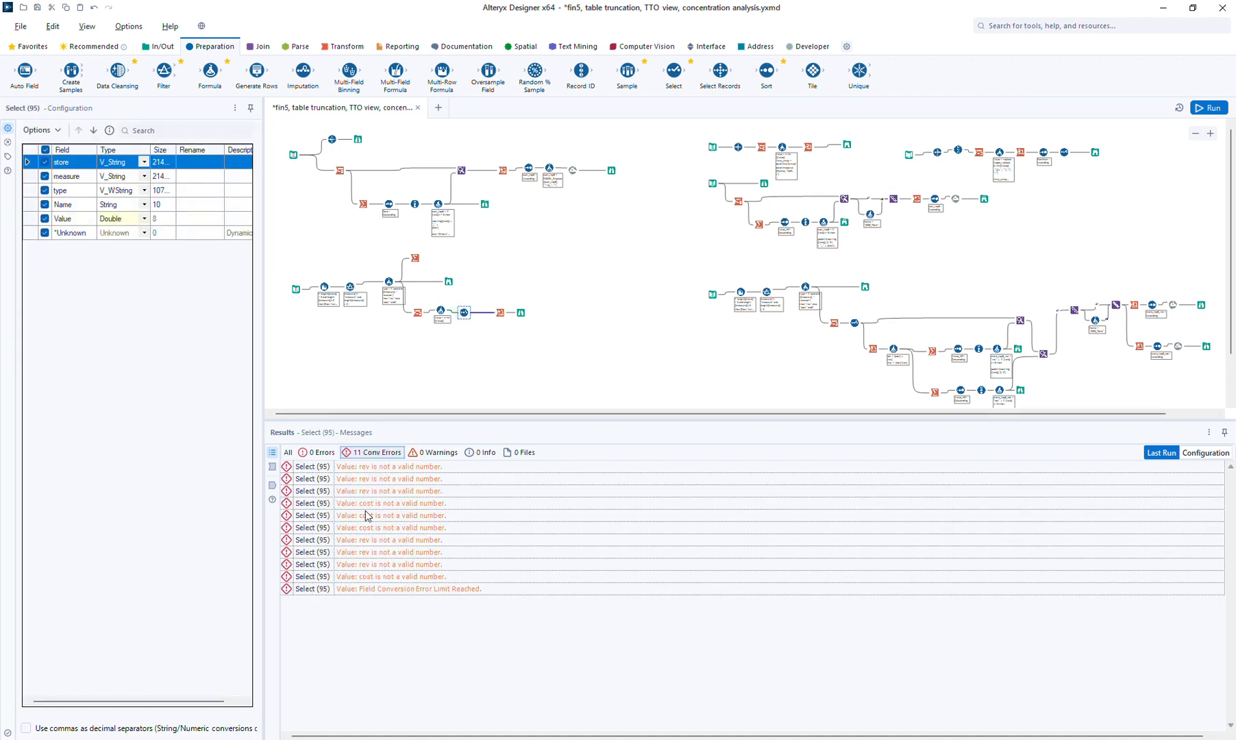
pyautogui.click(439, 311)
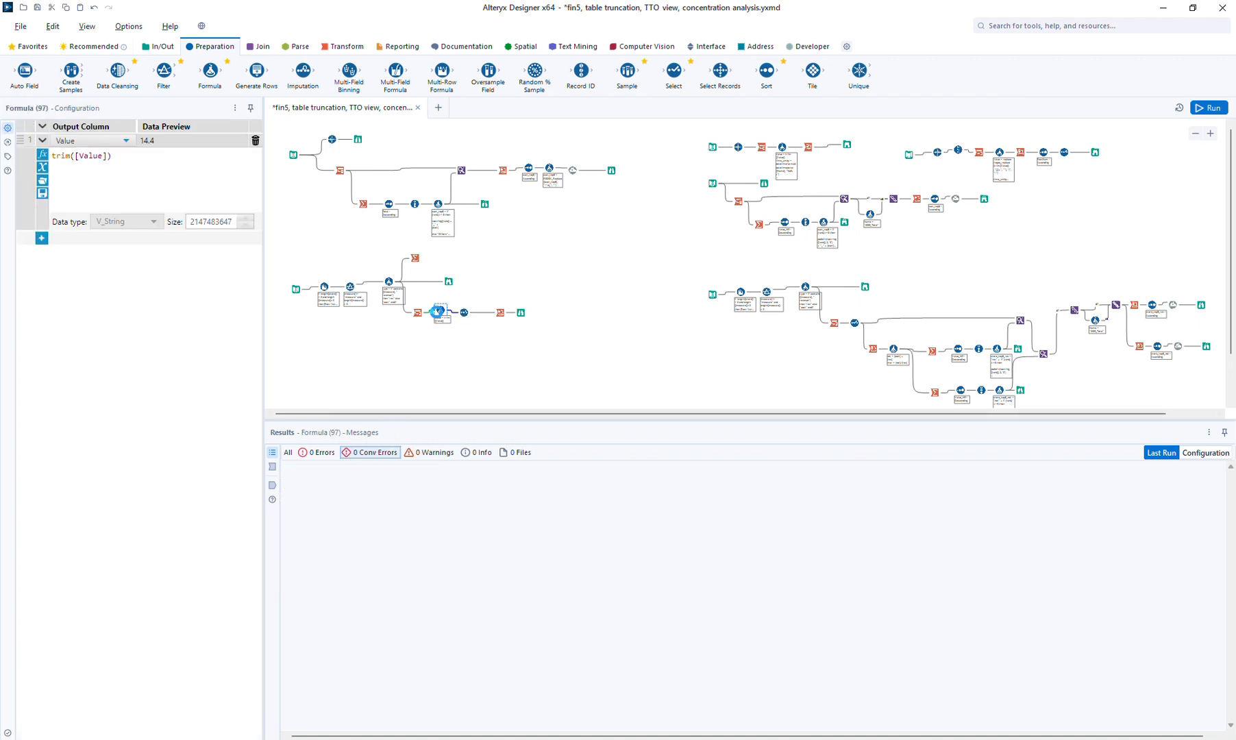
pyautogui.press('Delete')
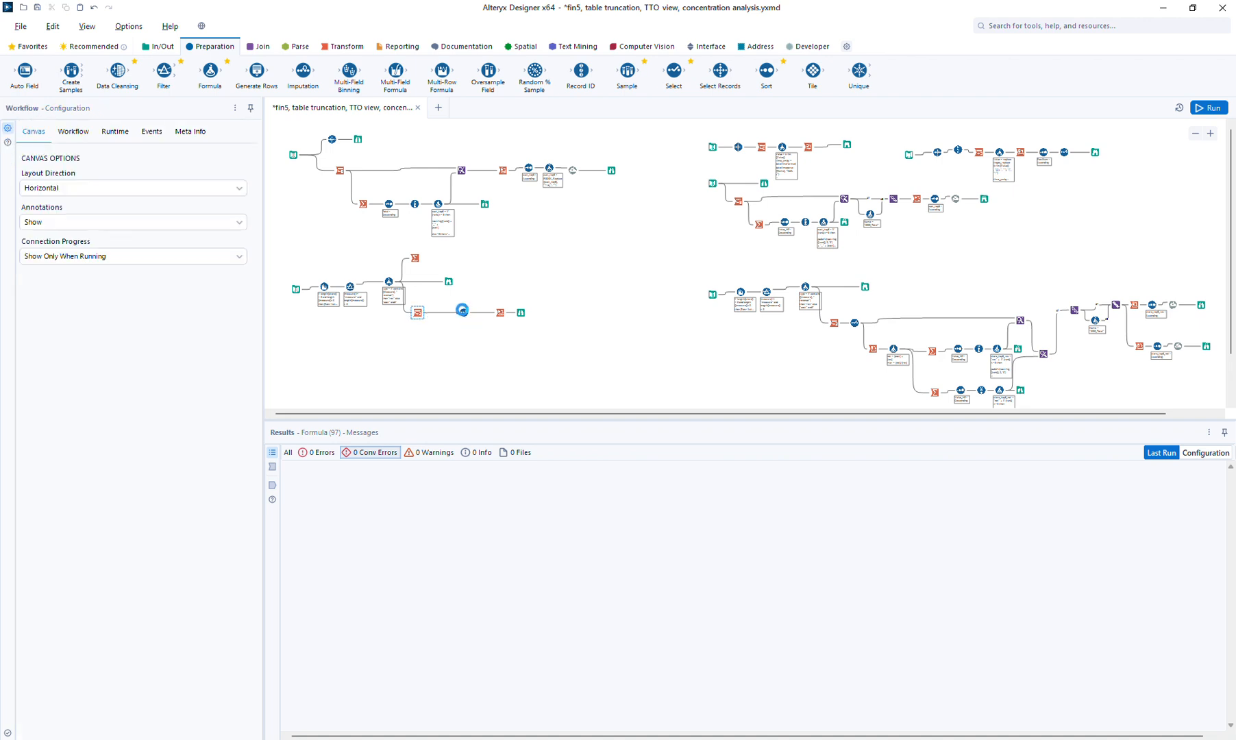
pyautogui.moveTo(464, 313); pyautogui.dragTo(453, 313)
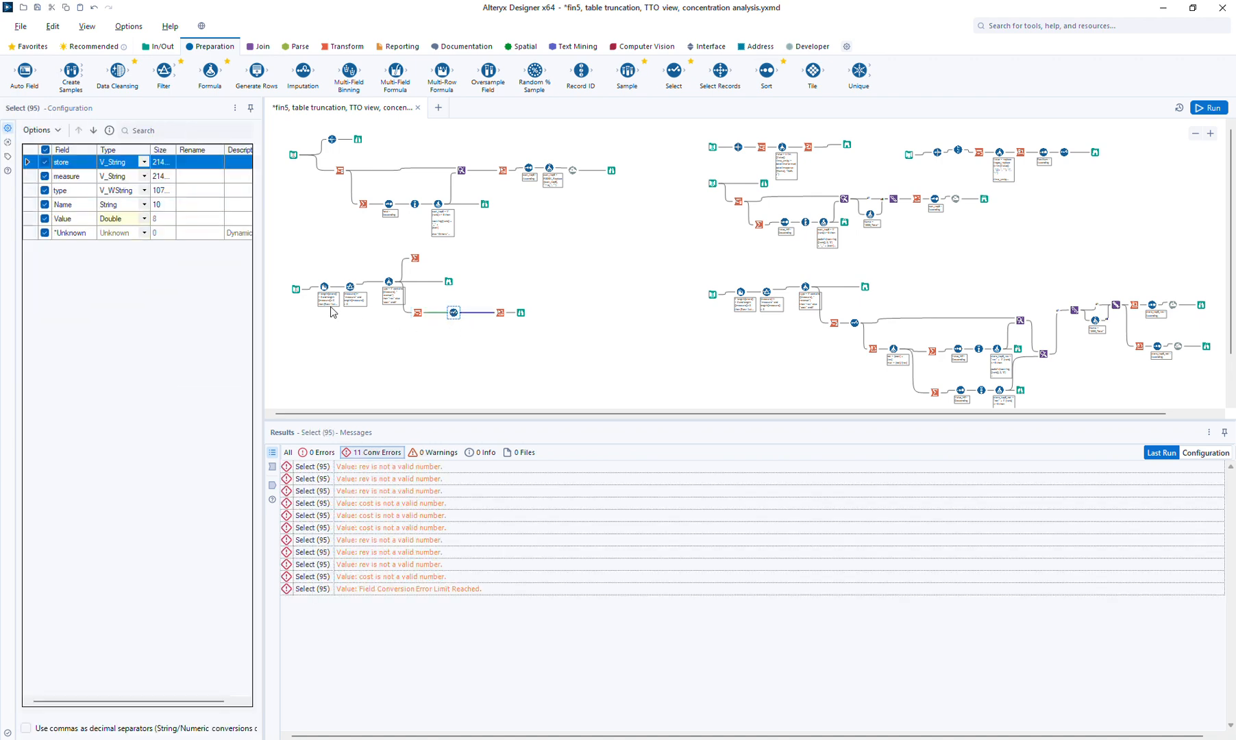
# Run the workflow and check the Cross Tab error about the missing account field
pyautogui.click(1209, 108)
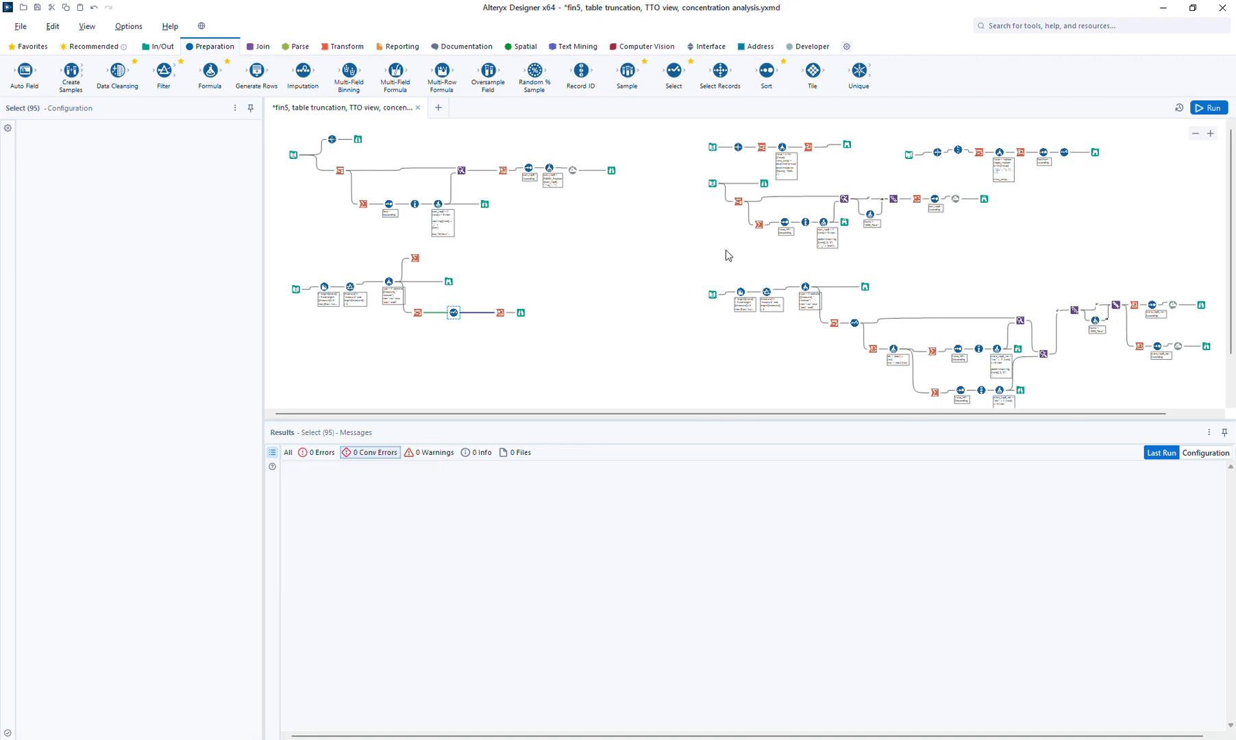
pyautogui.click(455, 313)
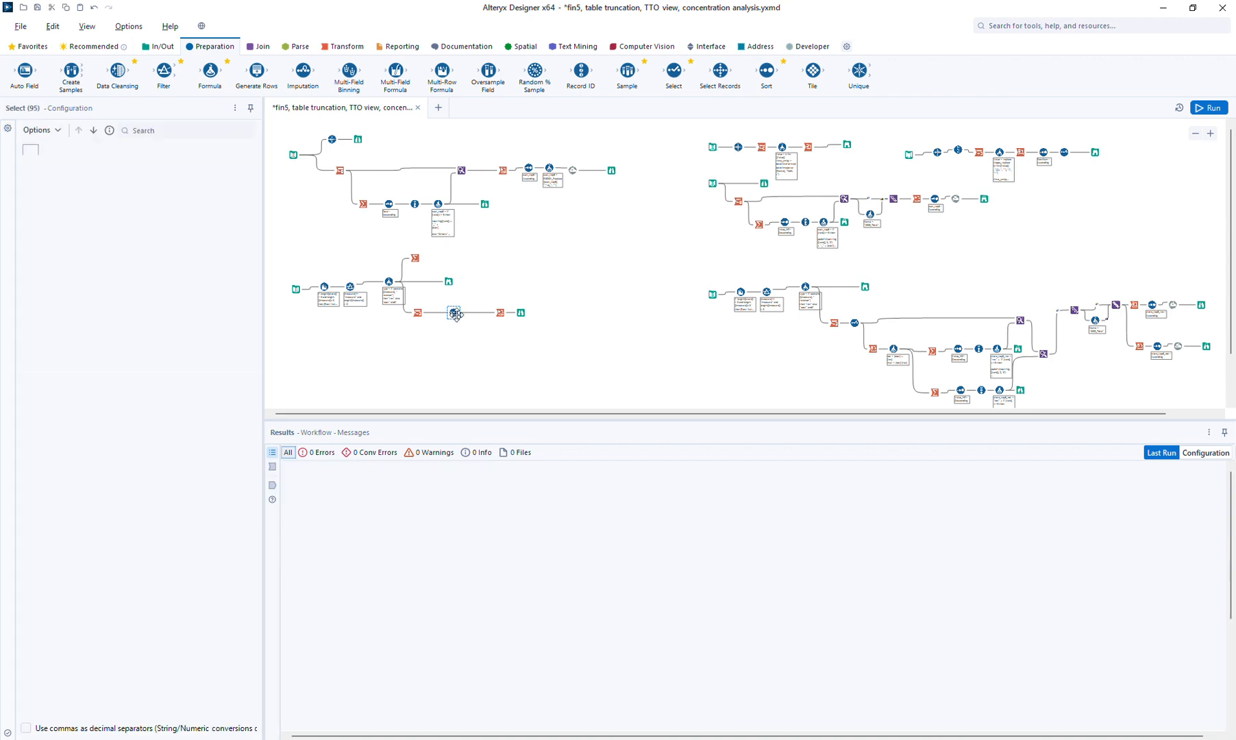
pyautogui.click(535, 316)
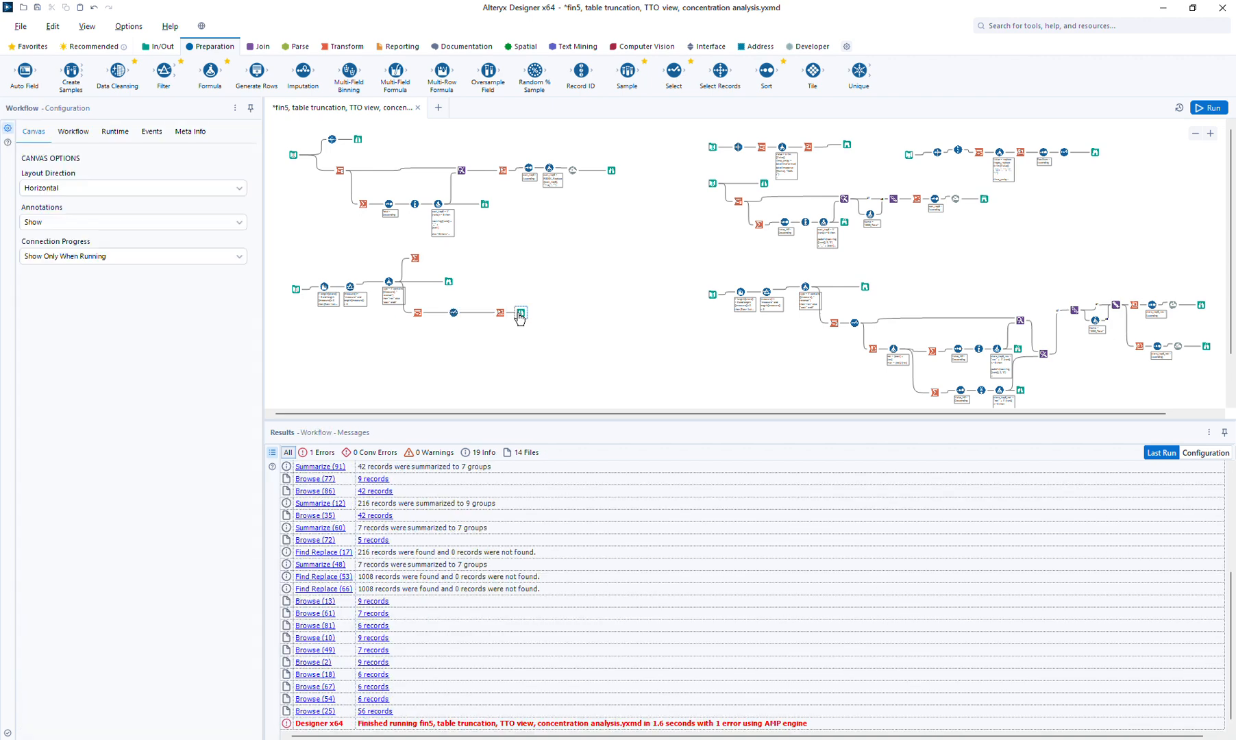
pyautogui.click(520, 313)
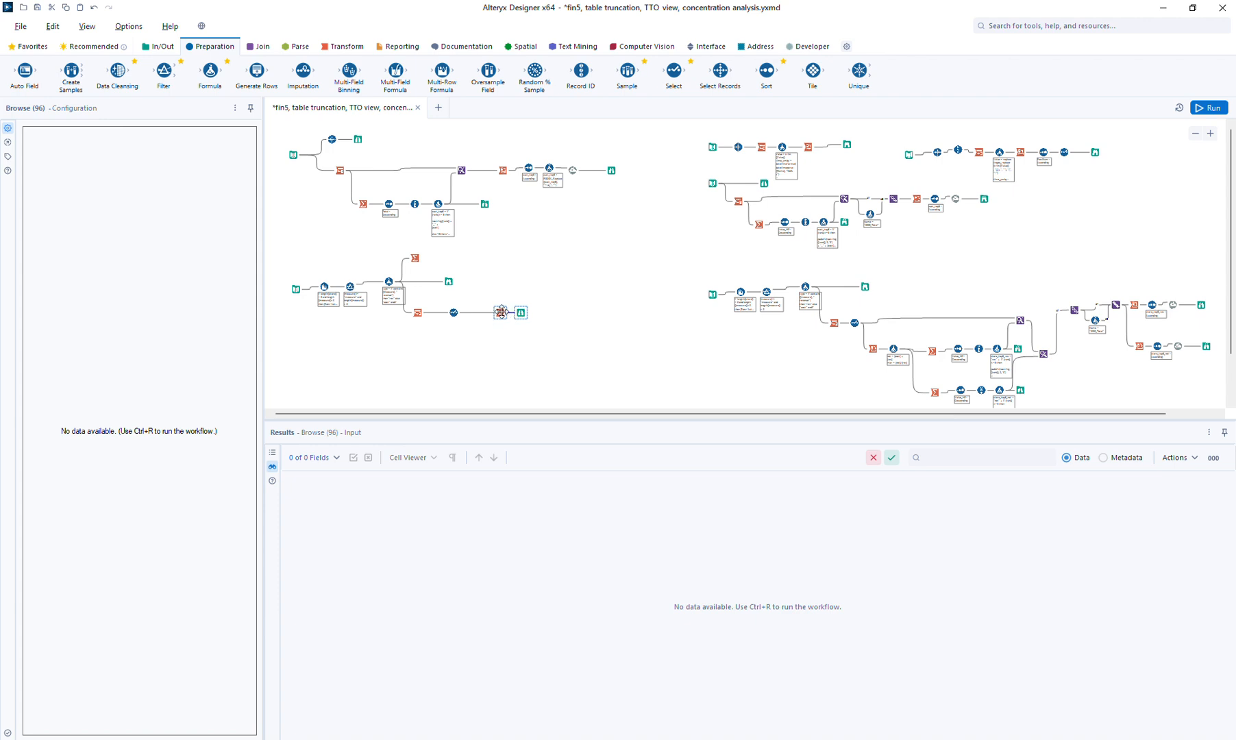
pyautogui.moveTo(500, 313); pyautogui.dragTo(484, 312)
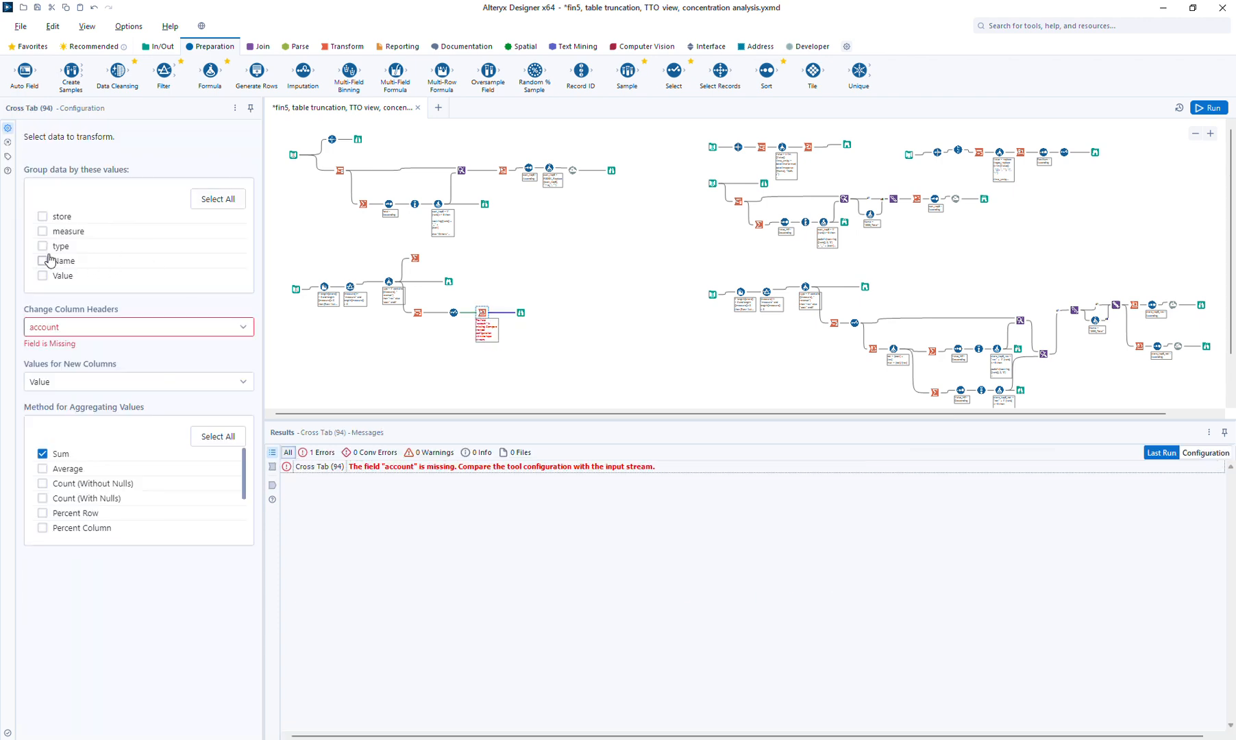
# Set the Cross Tab column headers to type and run the workflow
pyautogui.click(69, 329)
pyautogui.click(62, 392)
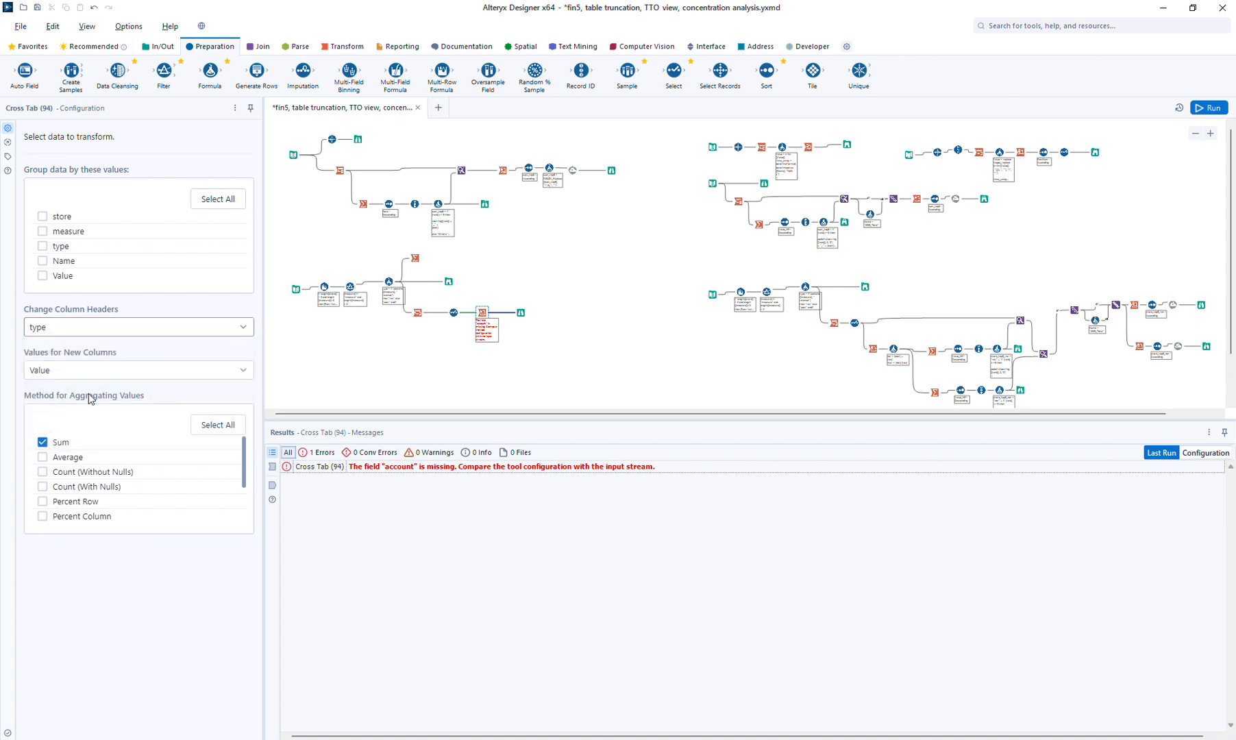
pyautogui.click(1209, 108)
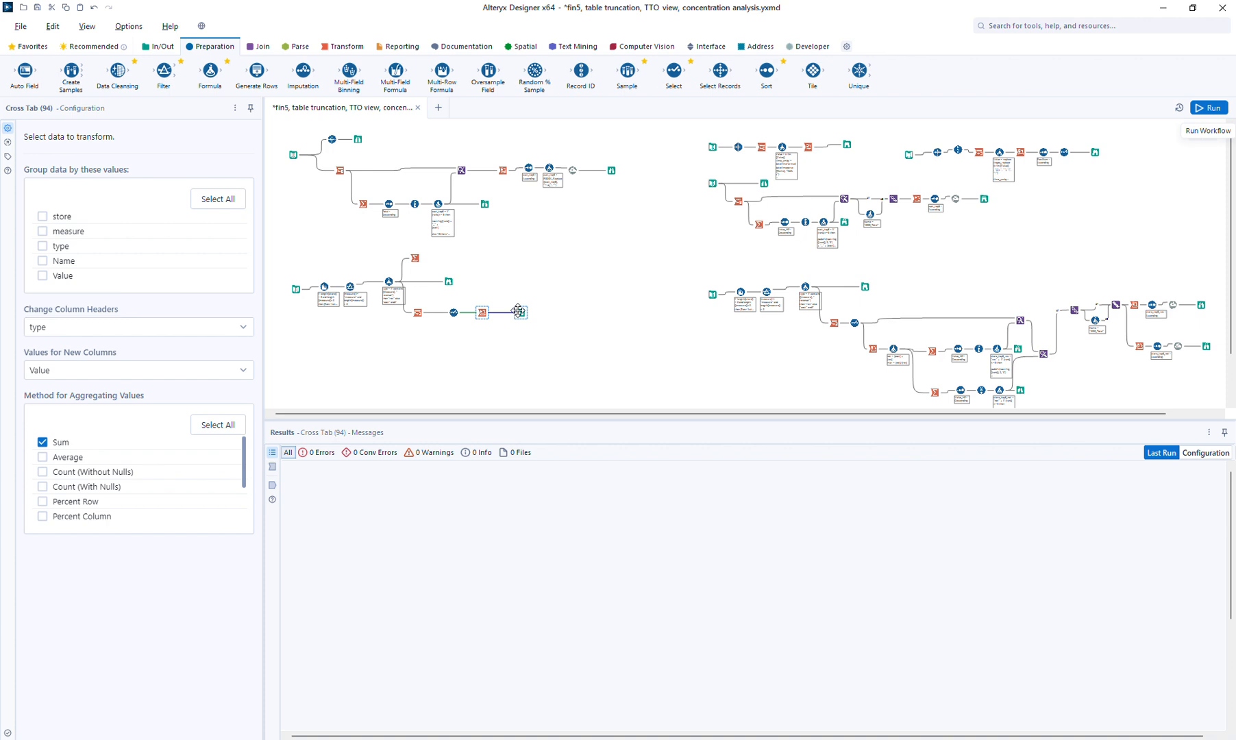
pyautogui.click(518, 310)
# Group the cross-tab by store, rerun, and insert a Formula step before the Browse
pyautogui.click(482, 313)
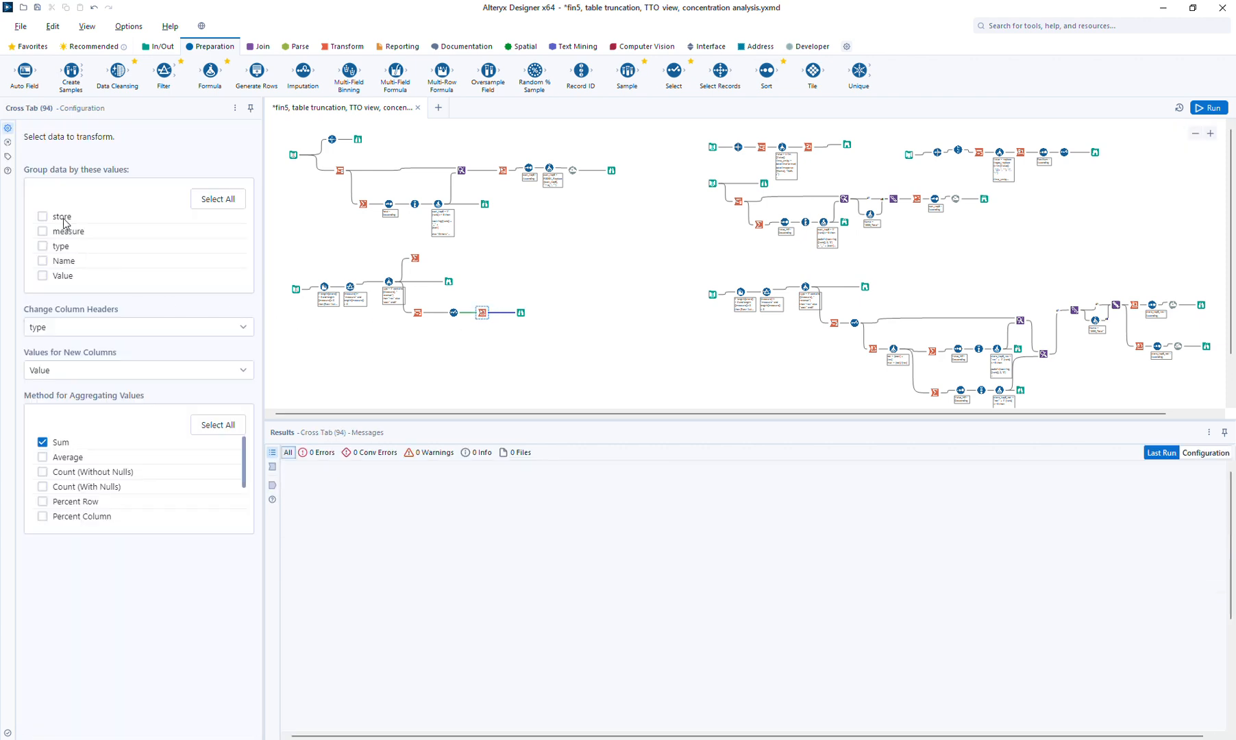
pyautogui.click(63, 218)
pyautogui.click(523, 315)
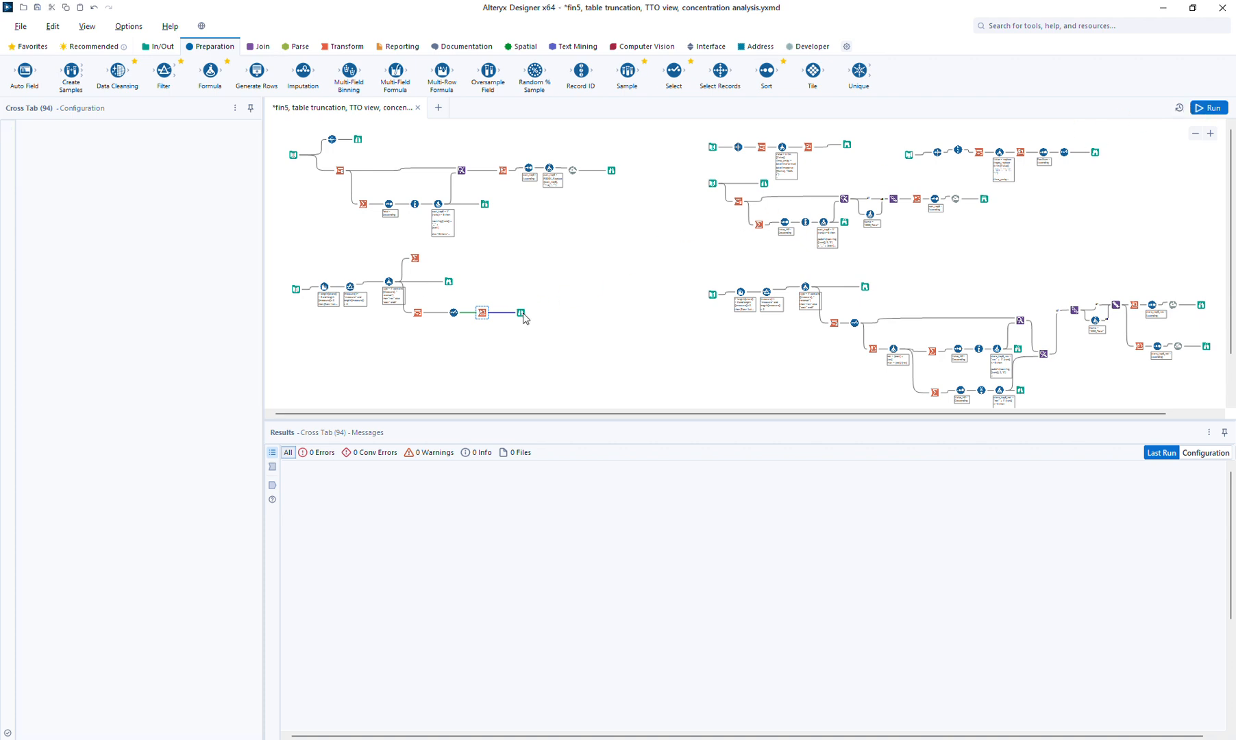
pyautogui.hotkey('ctrl', 'r')
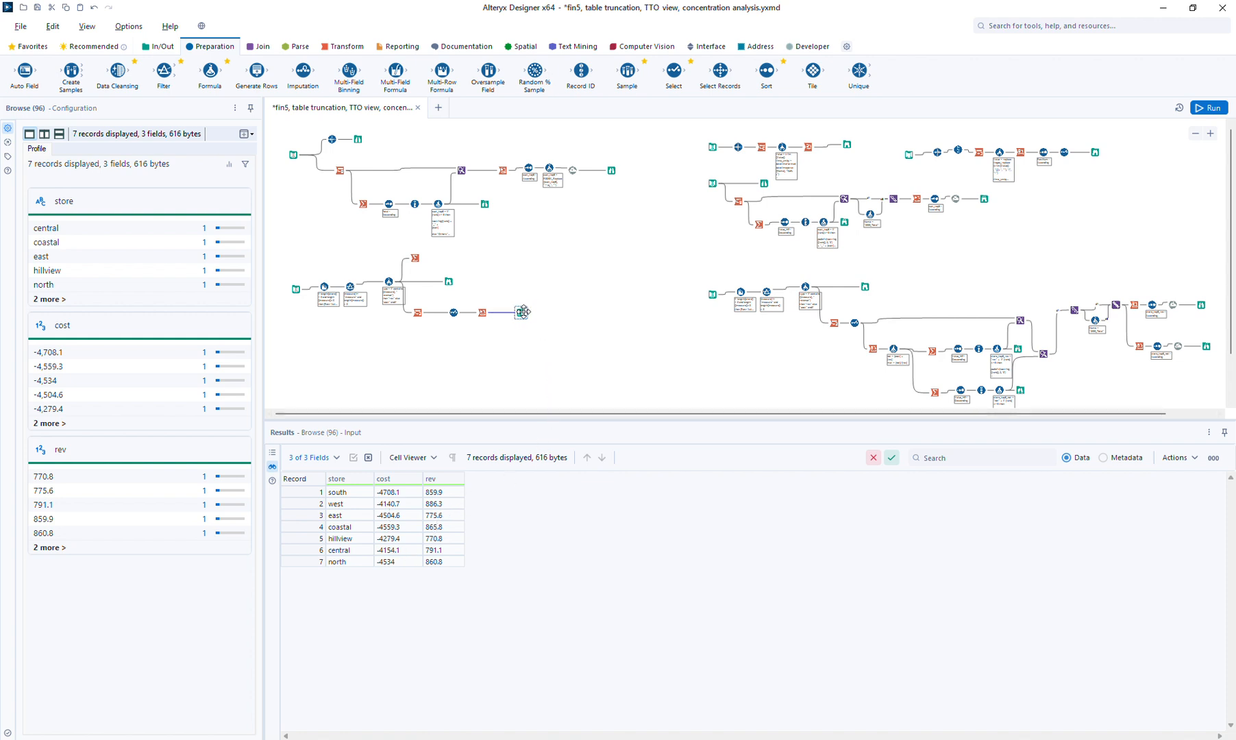
pyautogui.moveTo(523, 311); pyautogui.dragTo(544, 312)
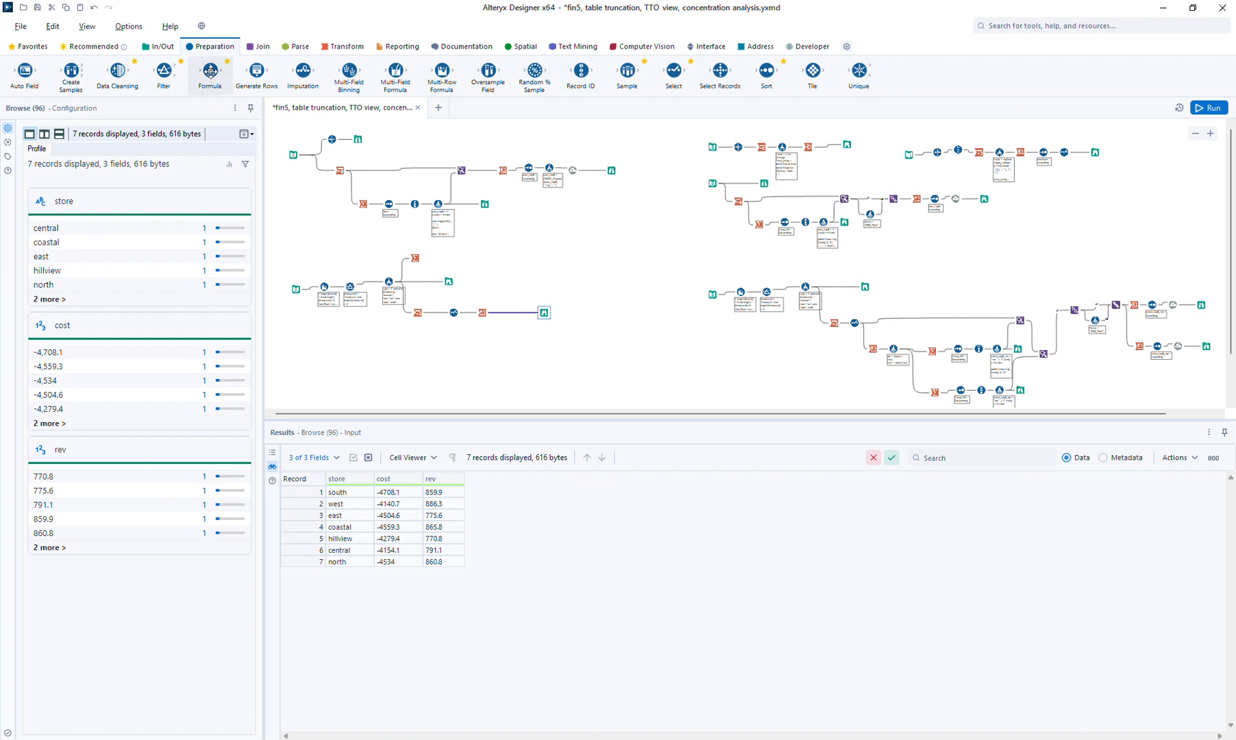
pyautogui.moveTo(210, 70); pyautogui.dragTo(505, 313)
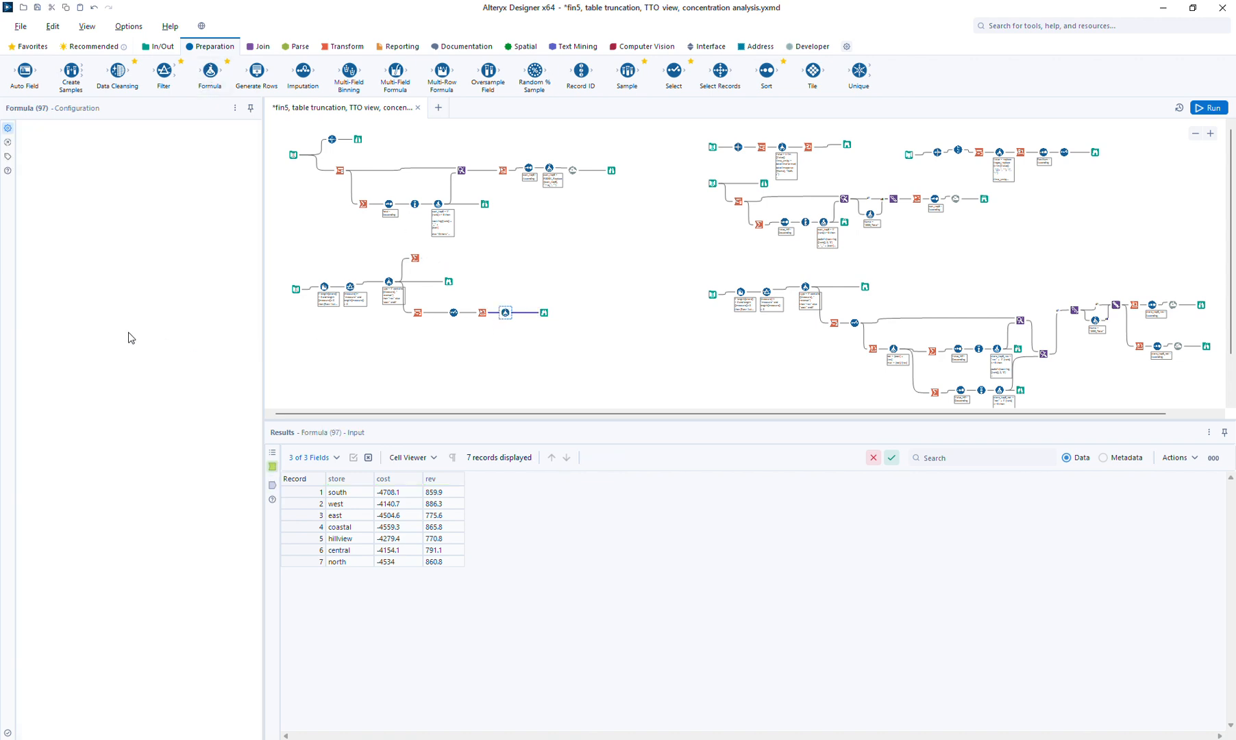
# Create a net column with the expression [rev] + [cost]
pyautogui.click(74, 141)
pyautogui.write('net')
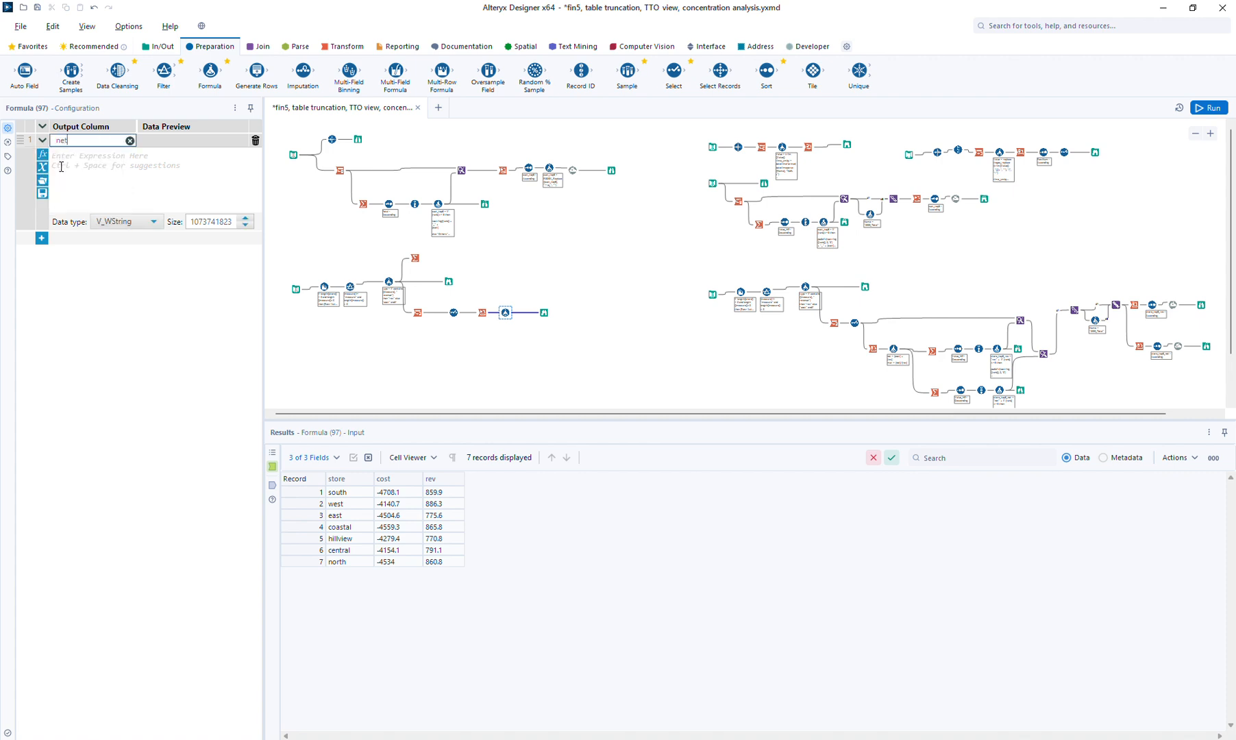
pyautogui.click(64, 192)
pyautogui.write('[')
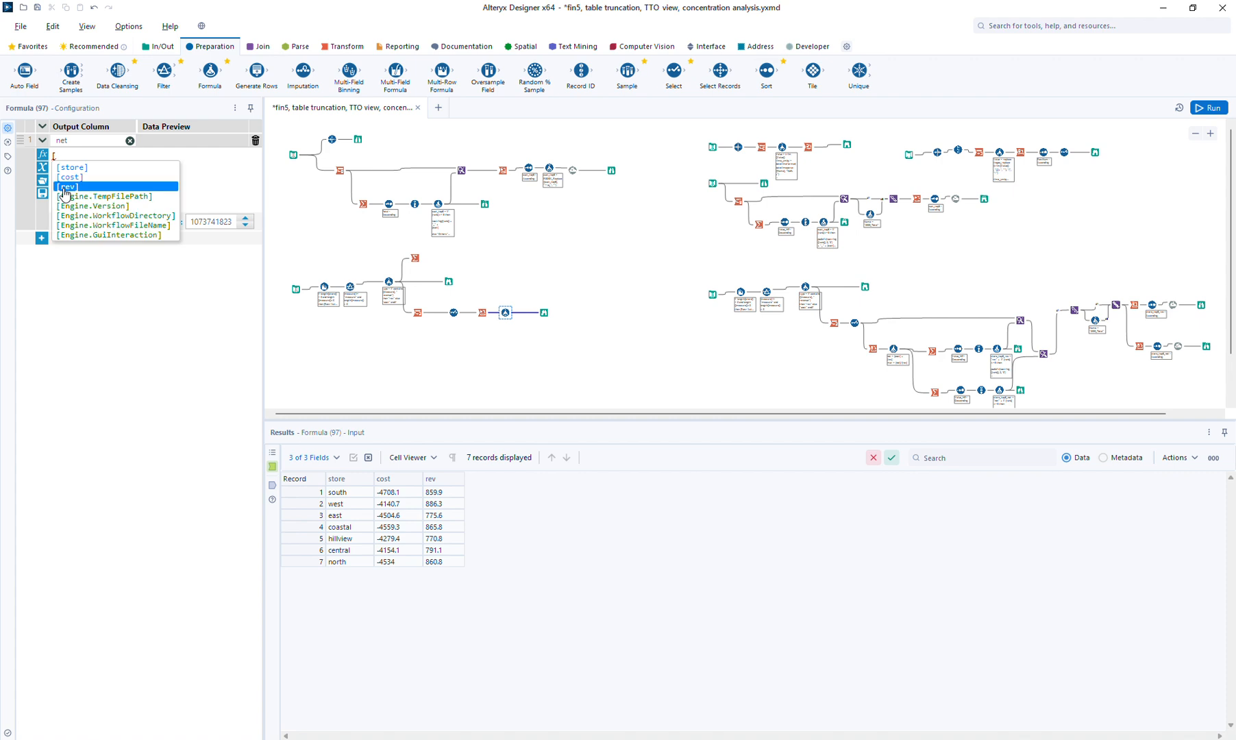
pyautogui.click(64, 189)
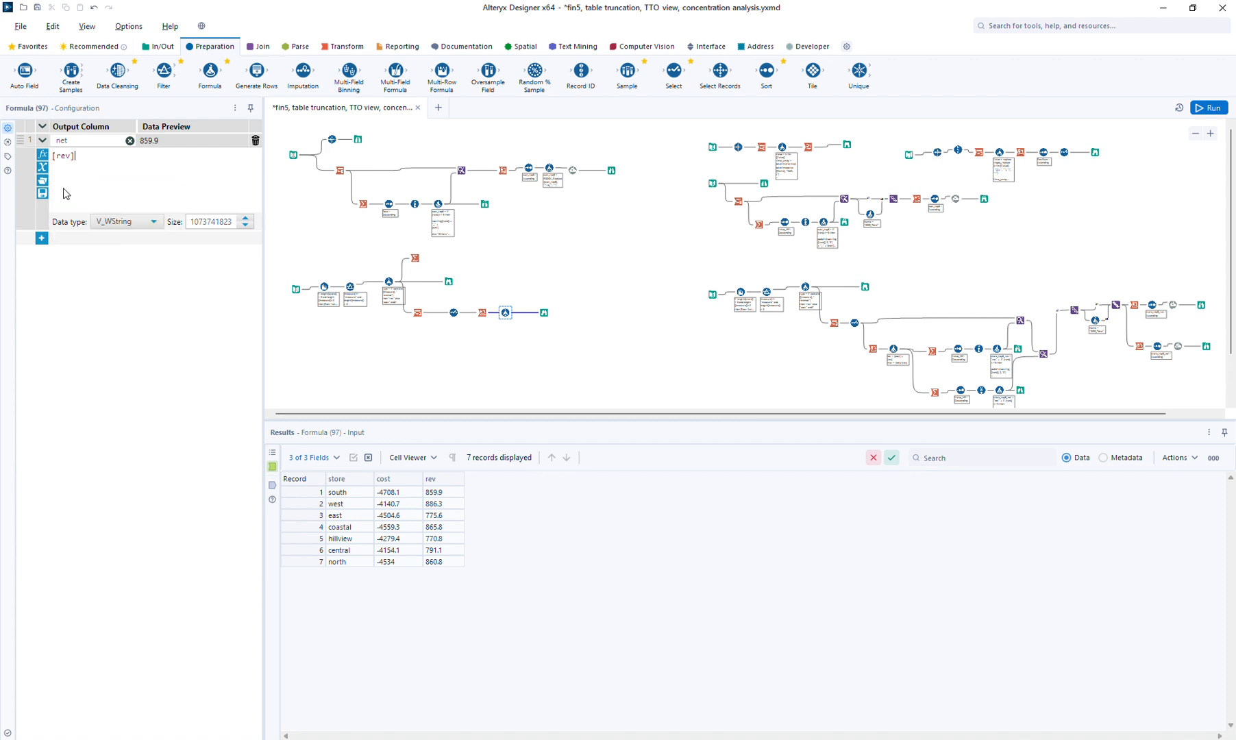
pyautogui.write('+ [c')
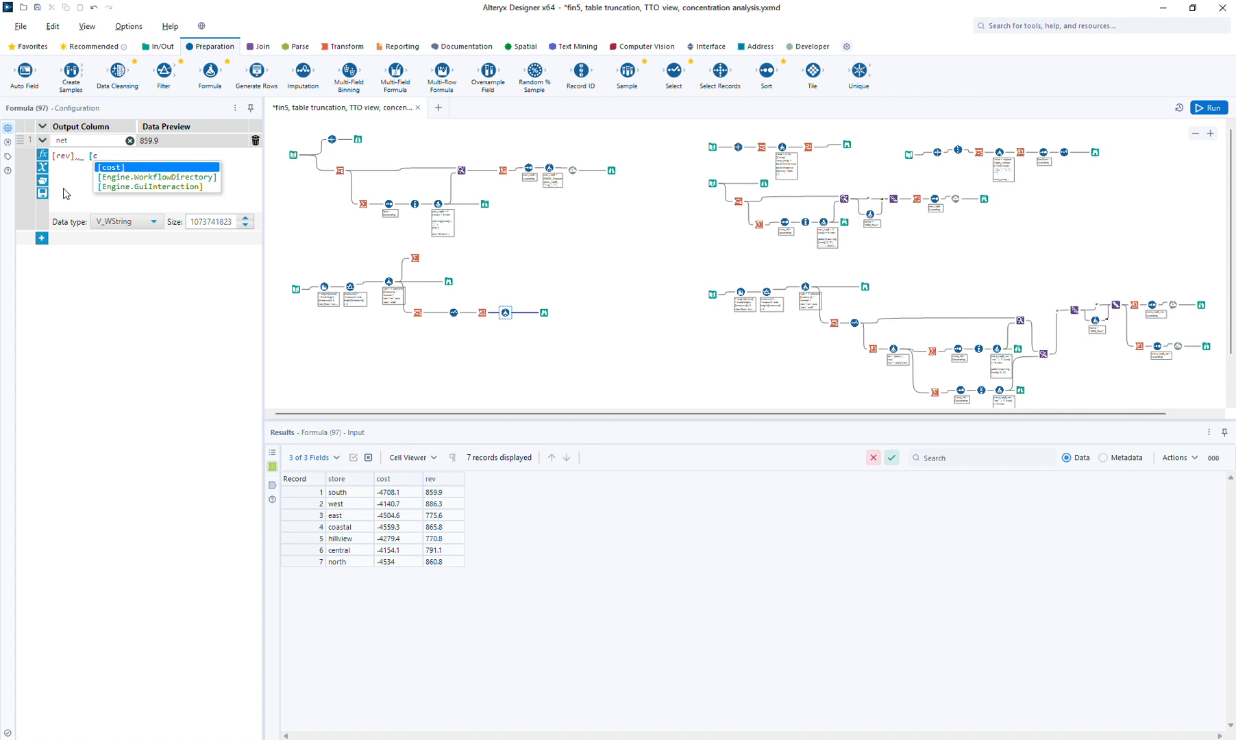
pyautogui.press('BackSpace')
pyautogui.press('BackSpace')
pyautogui.press('BackSpace')
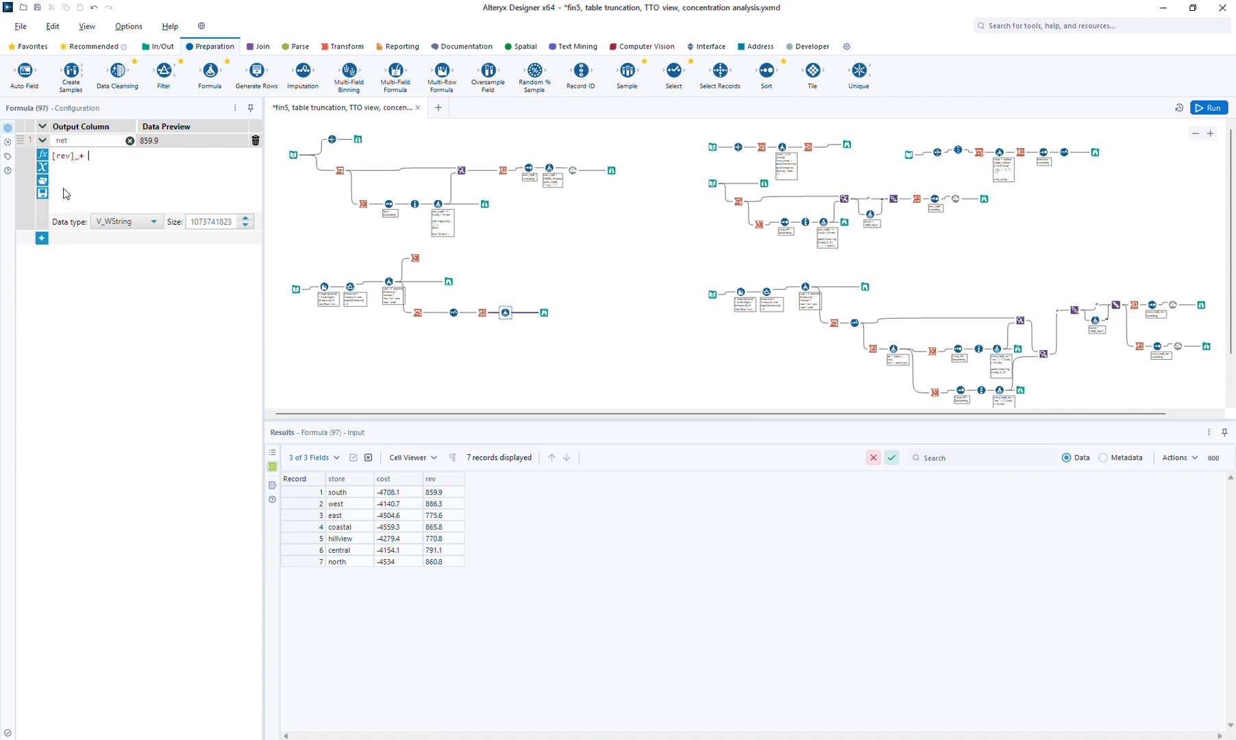
pyautogui.write('[c')
pyautogui.press('Return')
# Undo the trial edits so net stays [rev] + [cost], and make net a Double
pyautogui.press('Home')
pyautogui.write('(')
pyautogui.press('Escape')
pyautogui.write('/[rev]')
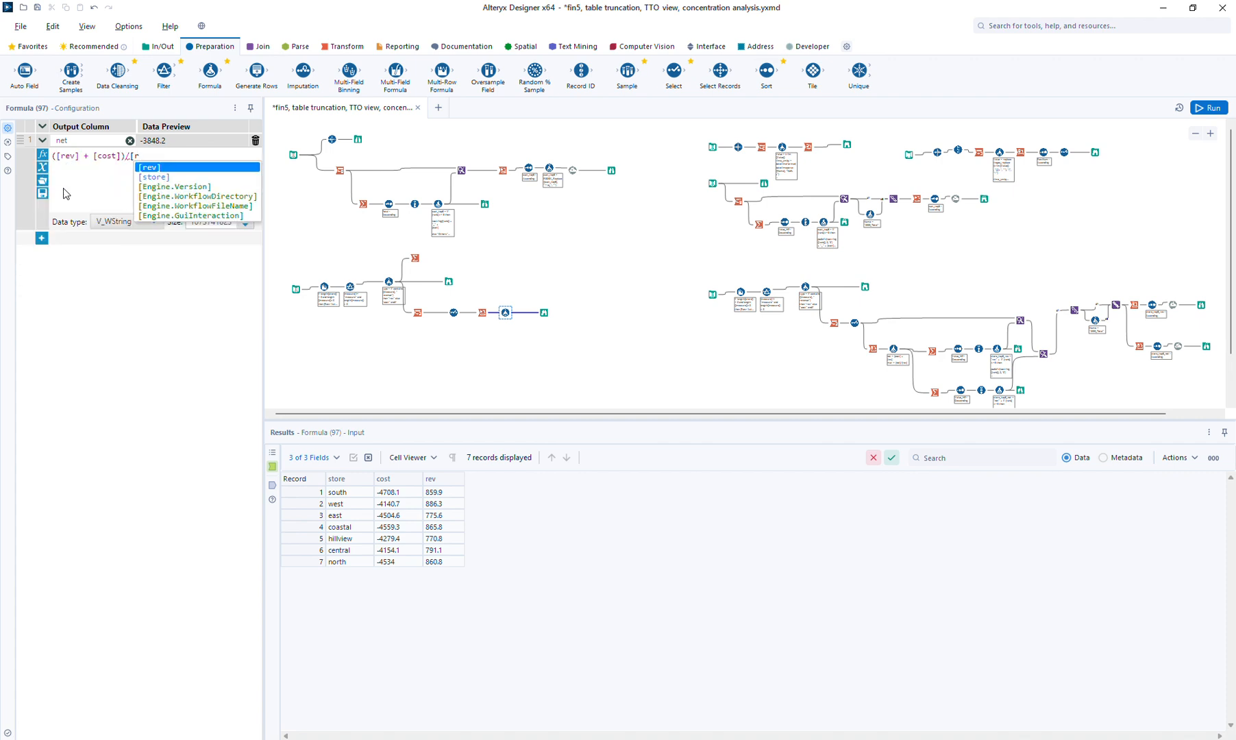
pyautogui.press('BackSpace')
pyautogui.press('BackSpace')
pyautogui.press('BackSpace')
pyautogui.press('BackSpace')
pyautogui.press('BackSpace')
pyautogui.press('Home')
pyautogui.press('Delete')
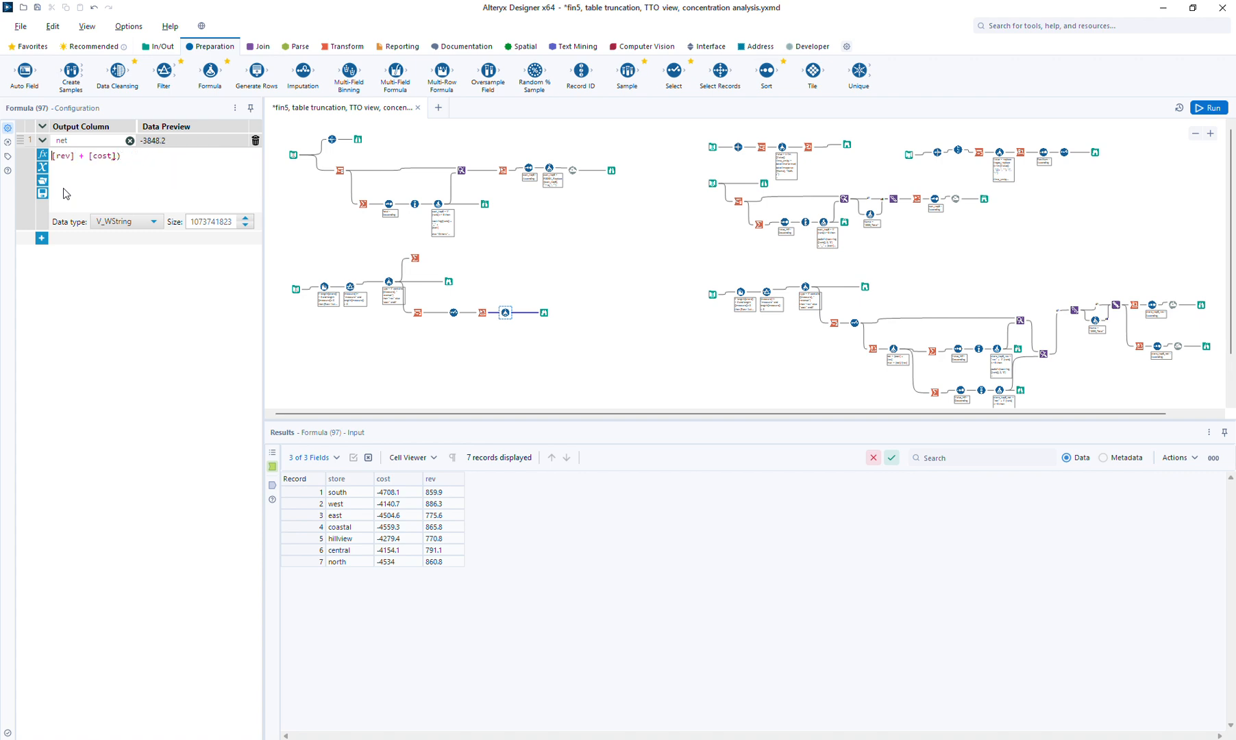
pyautogui.click(123, 223)
pyautogui.click(127, 284)
# Add a mar column computing [net]/[rev] as a Double and run the workflow
pyautogui.click(42, 238)
pyautogui.click(68, 239)
pyautogui.write('mar')
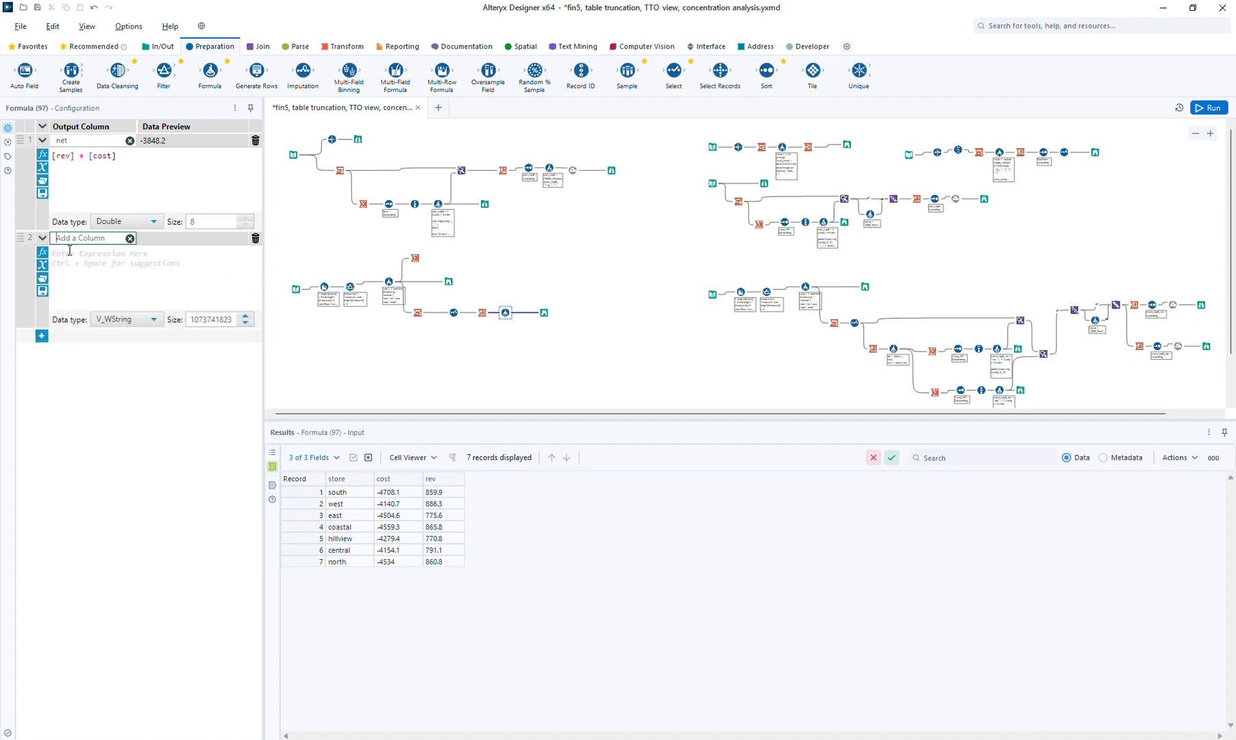
pyautogui.click(69, 267)
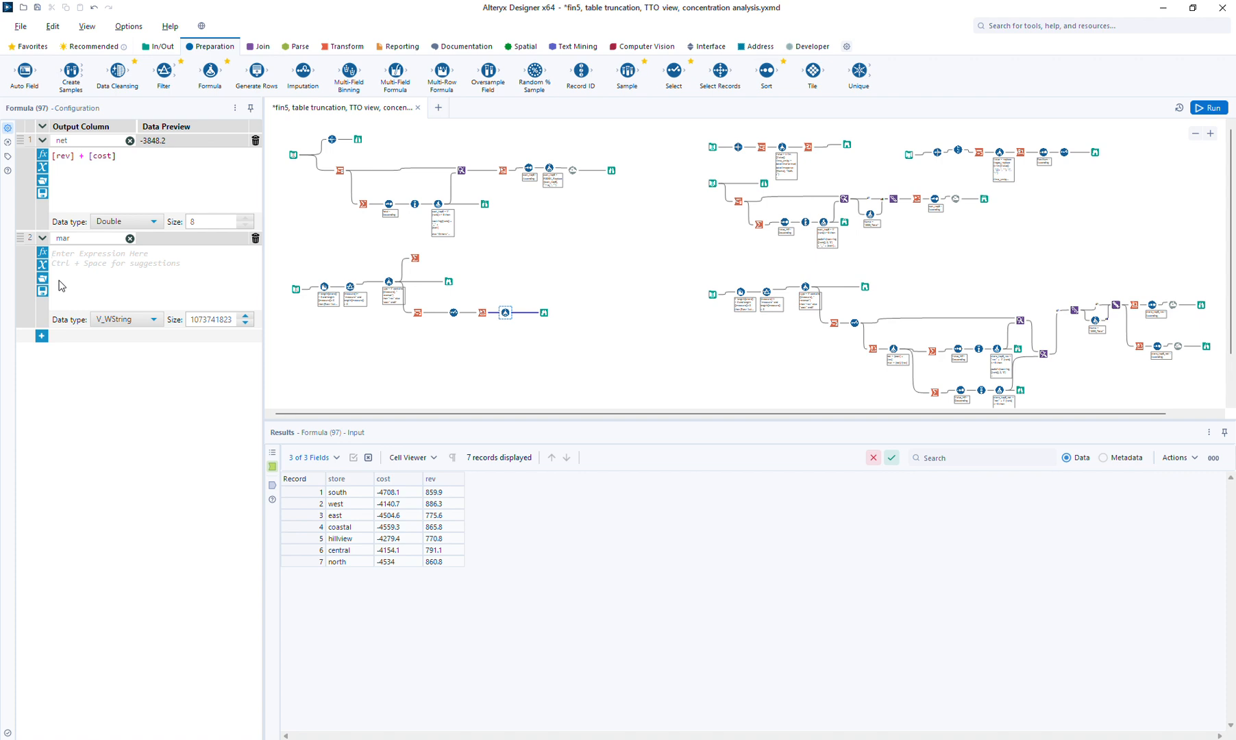
pyautogui.write('[n')
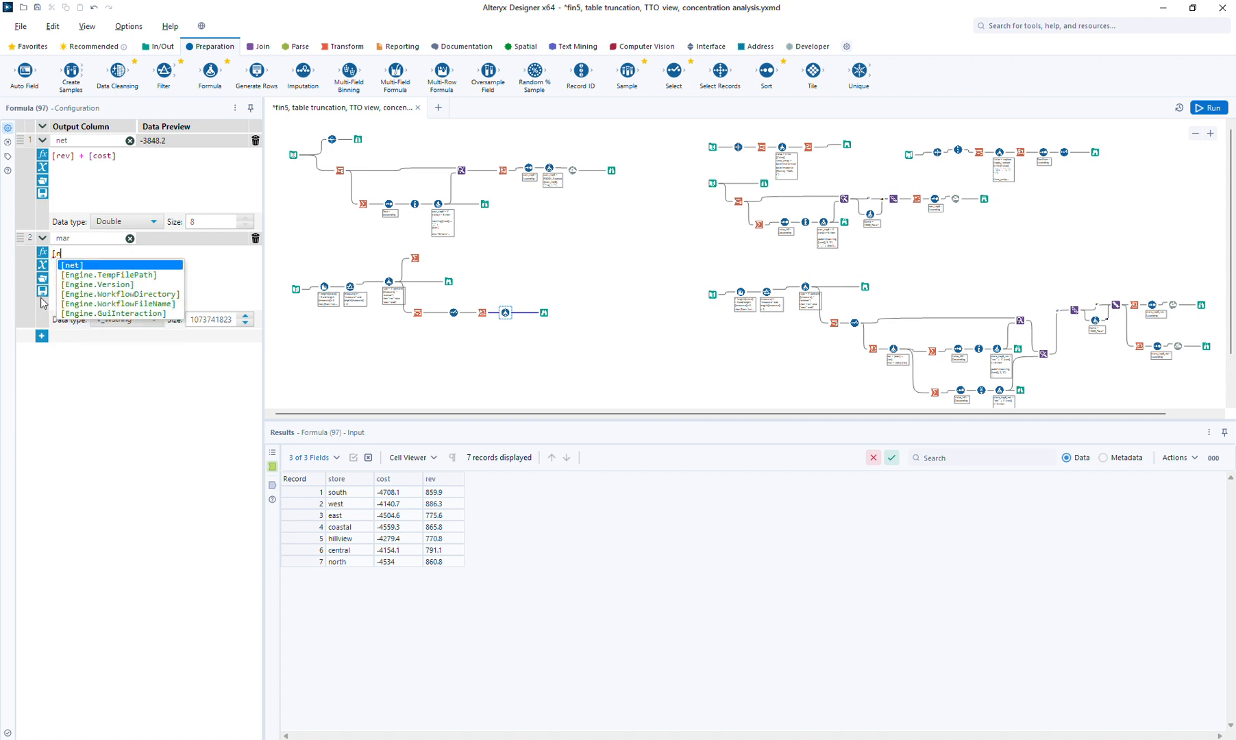
pyautogui.press('Return')
pyautogui.write('/[r')
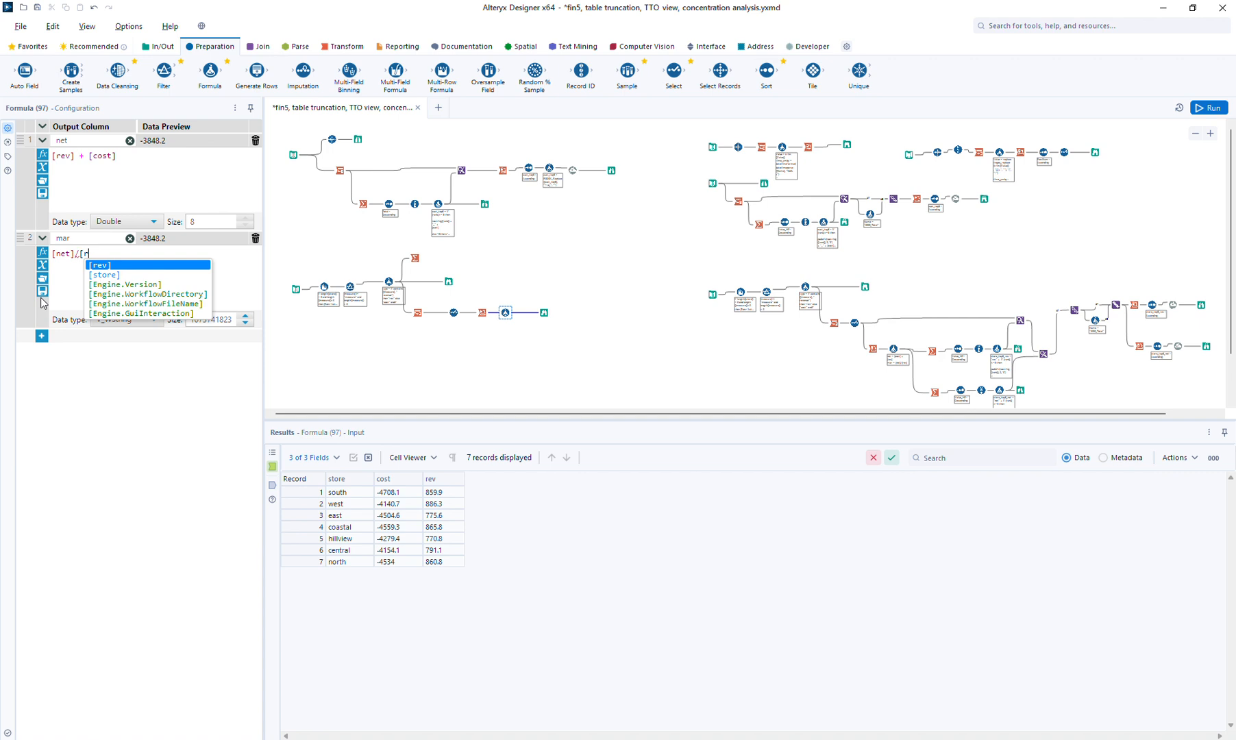
pyautogui.press('Return')
pyautogui.click(120, 319)
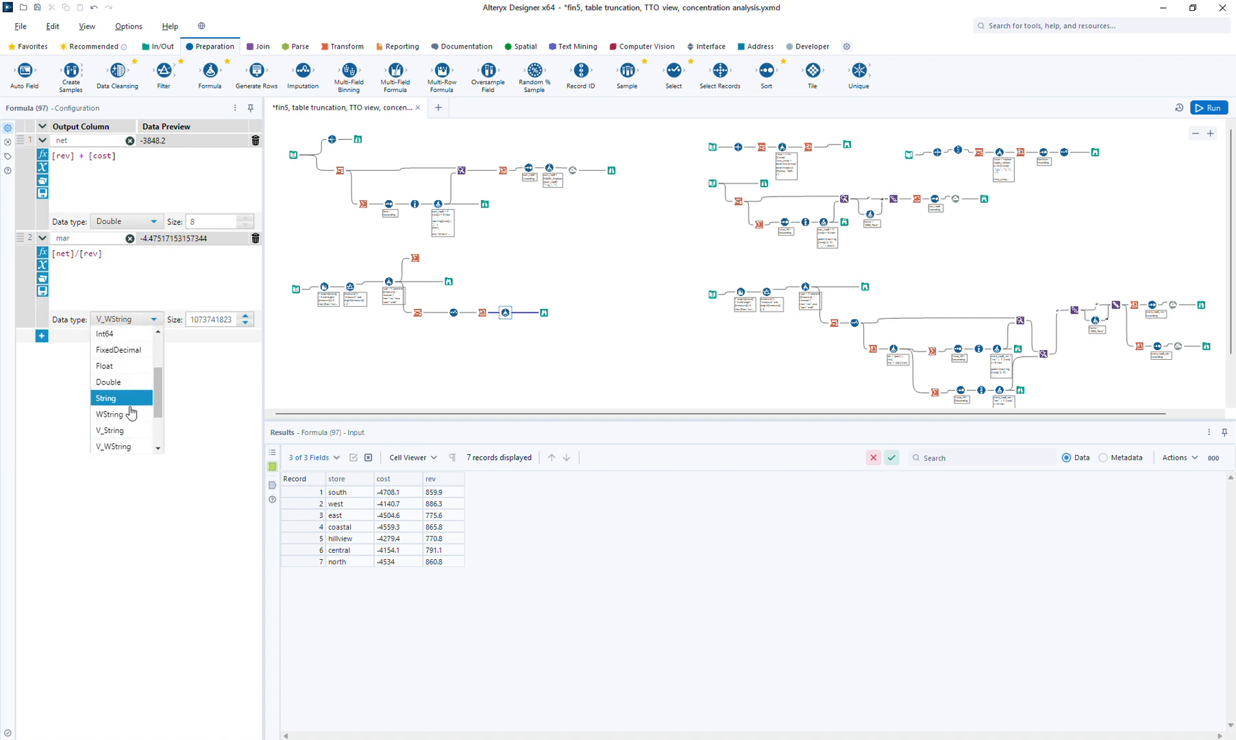
pyautogui.click(126, 385)
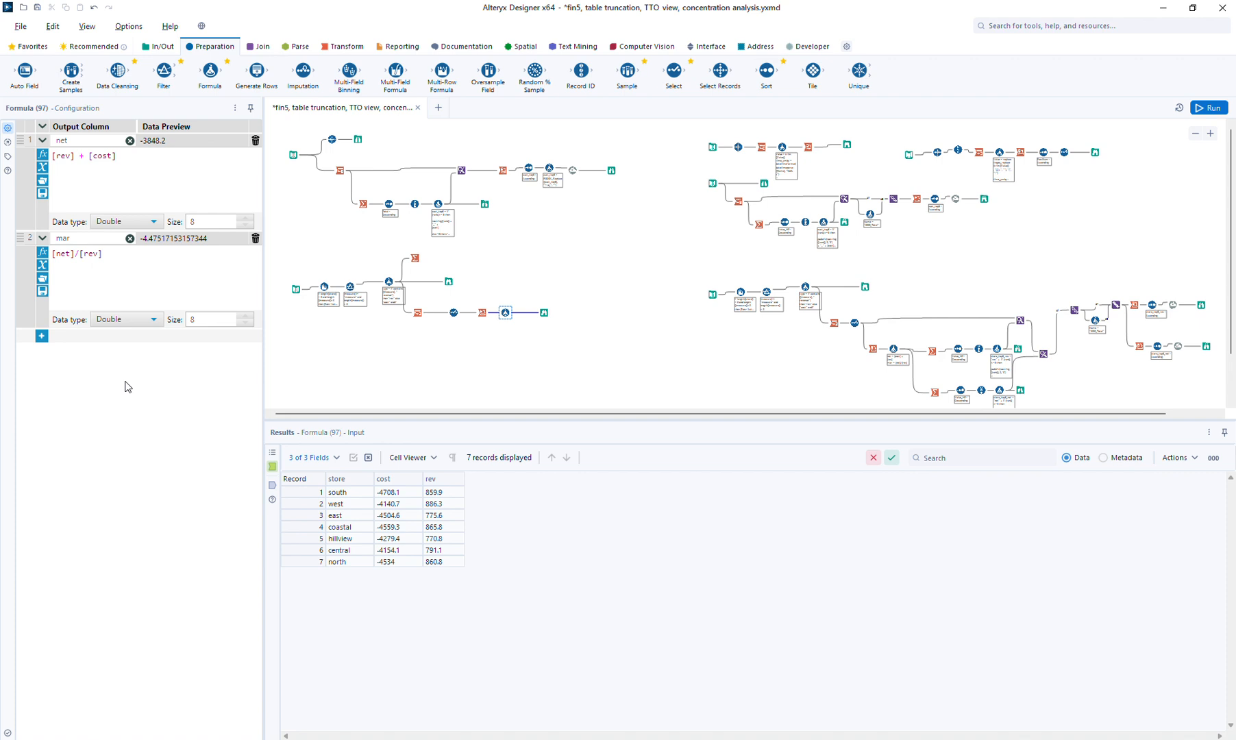
pyautogui.click(177, 281)
pyautogui.click(1205, 108)
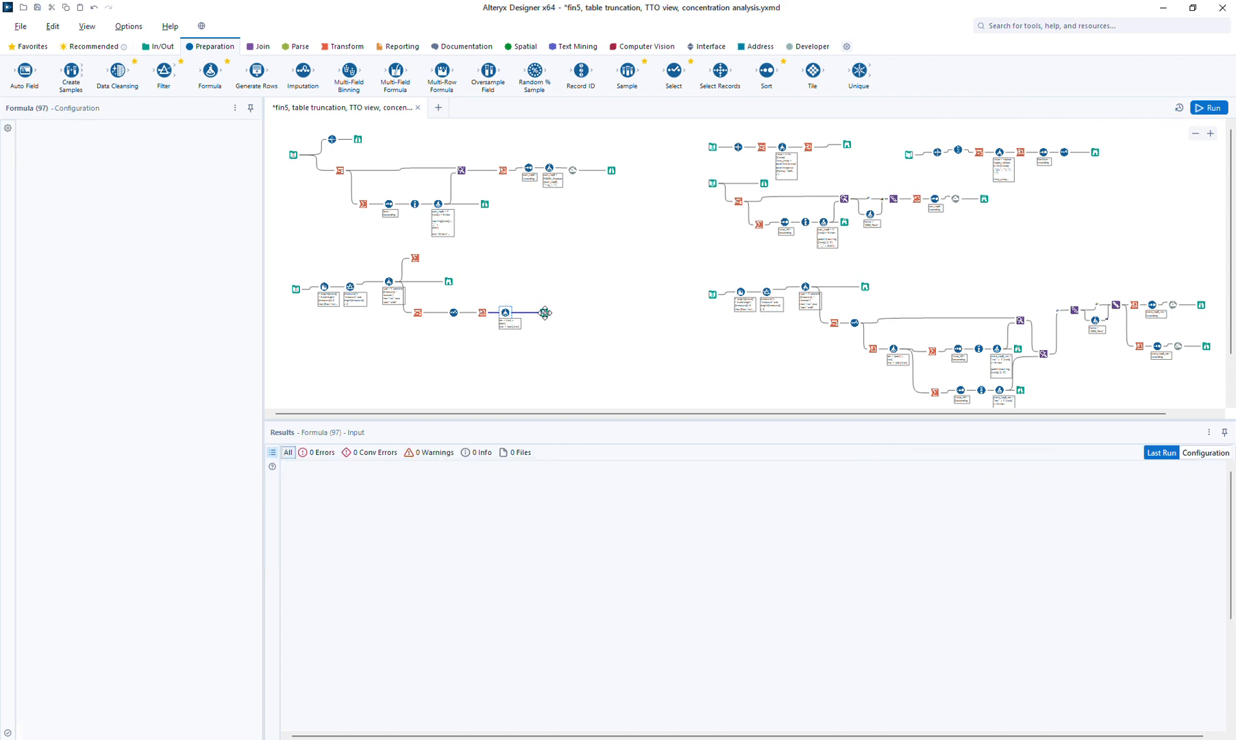
# Shift the Browse output right and insert a Sort step between the Formula and the Browse
pyautogui.click(545, 312)
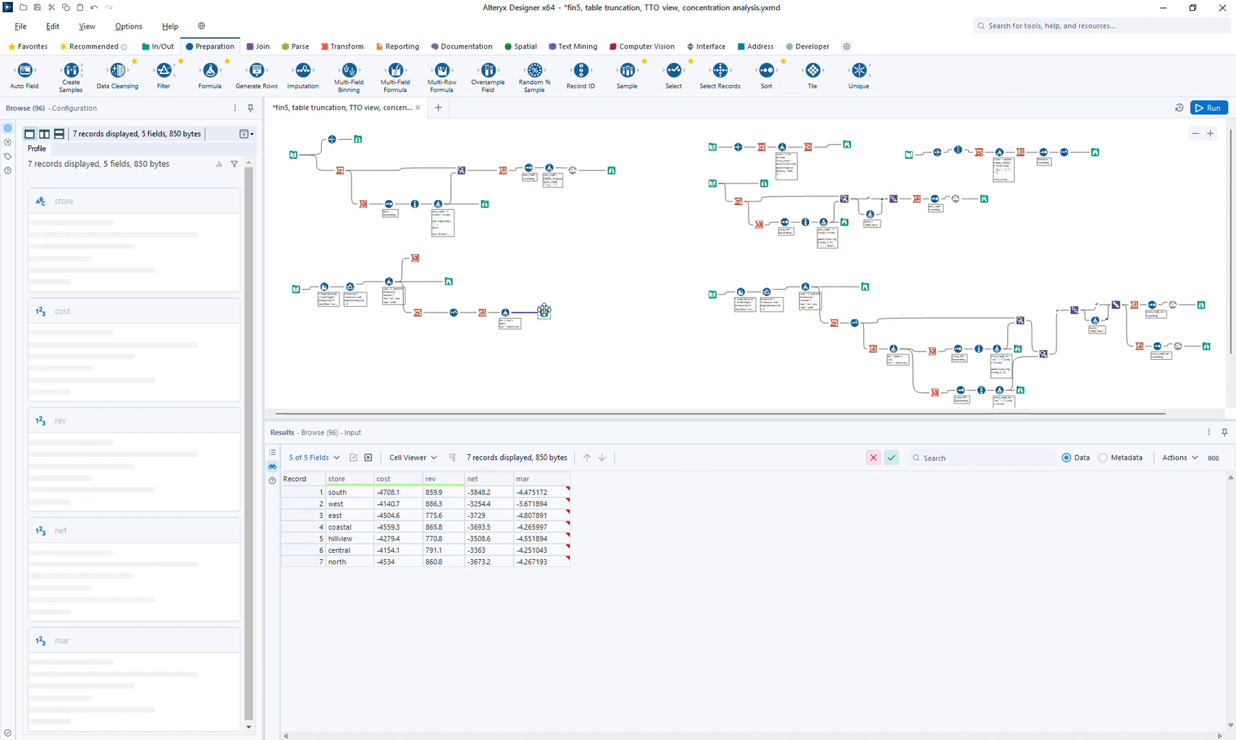
pyautogui.moveTo(567, 311); pyautogui.dragTo(596, 314)
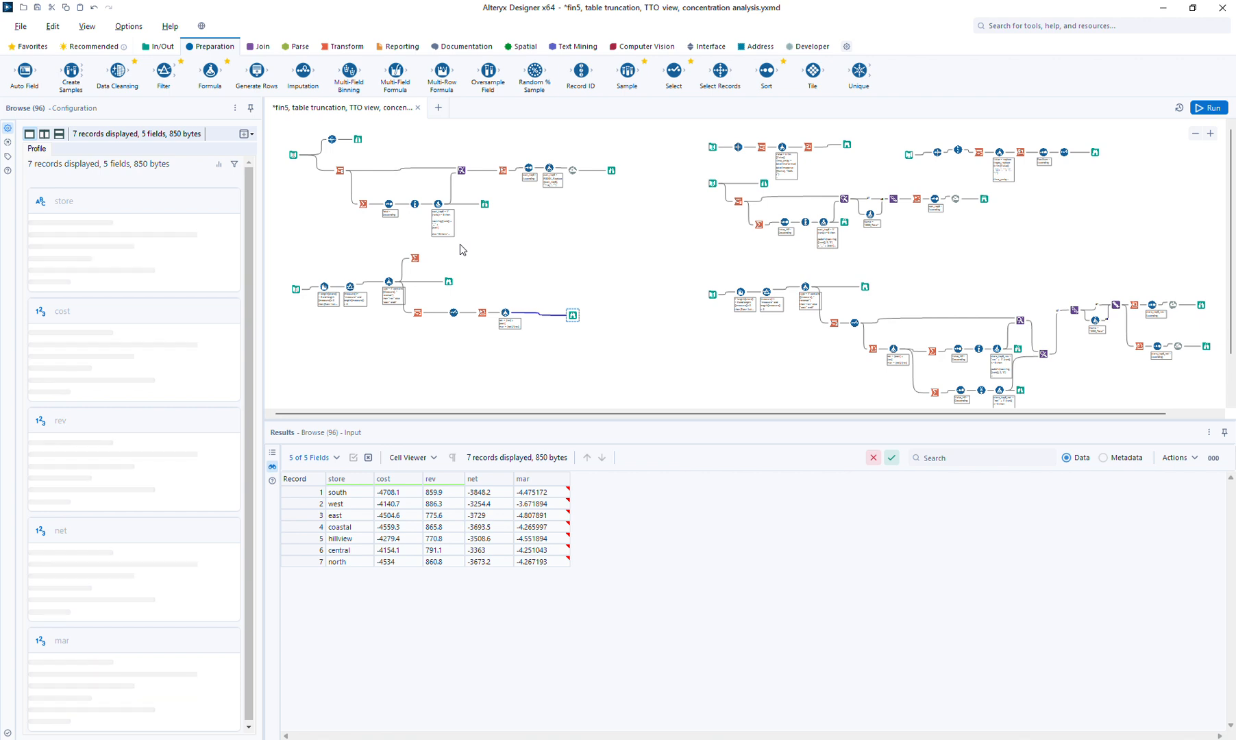
pyautogui.moveTo(766, 70); pyautogui.dragTo(537, 312)
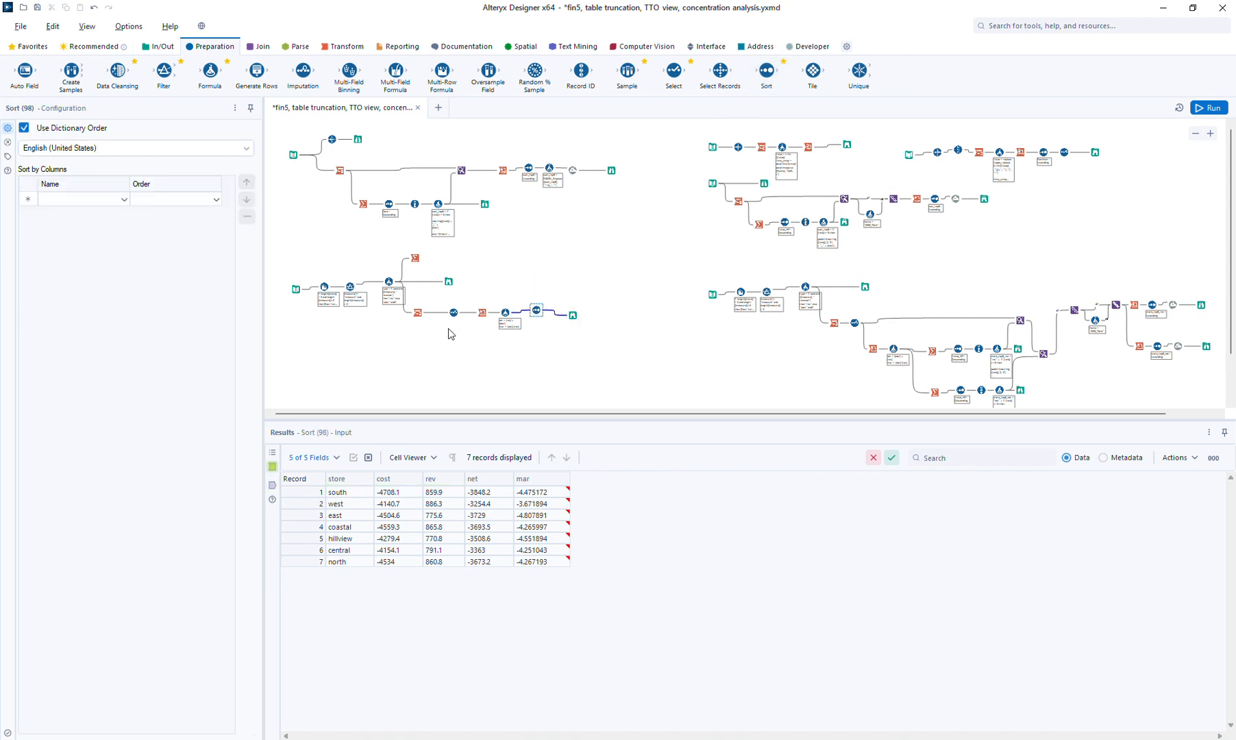
# Sort the 7-store records by net in Descending order
pyautogui.click(66, 200)
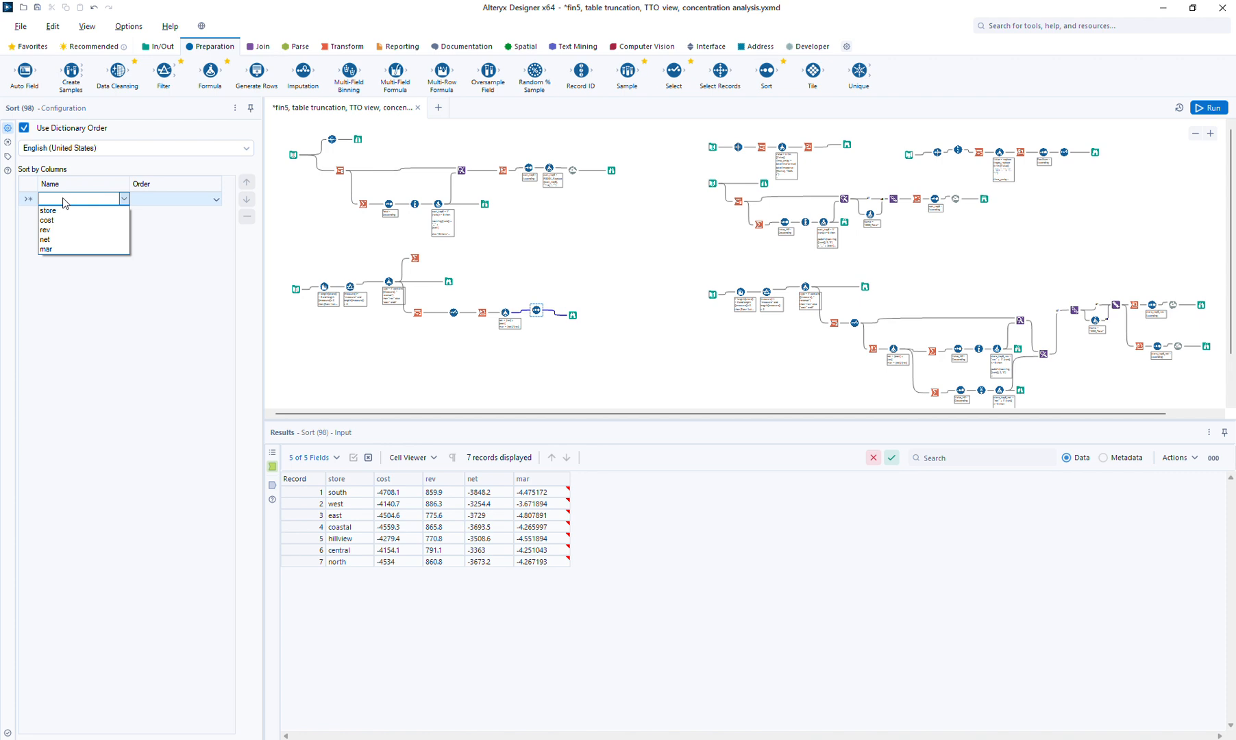
pyautogui.click(53, 239)
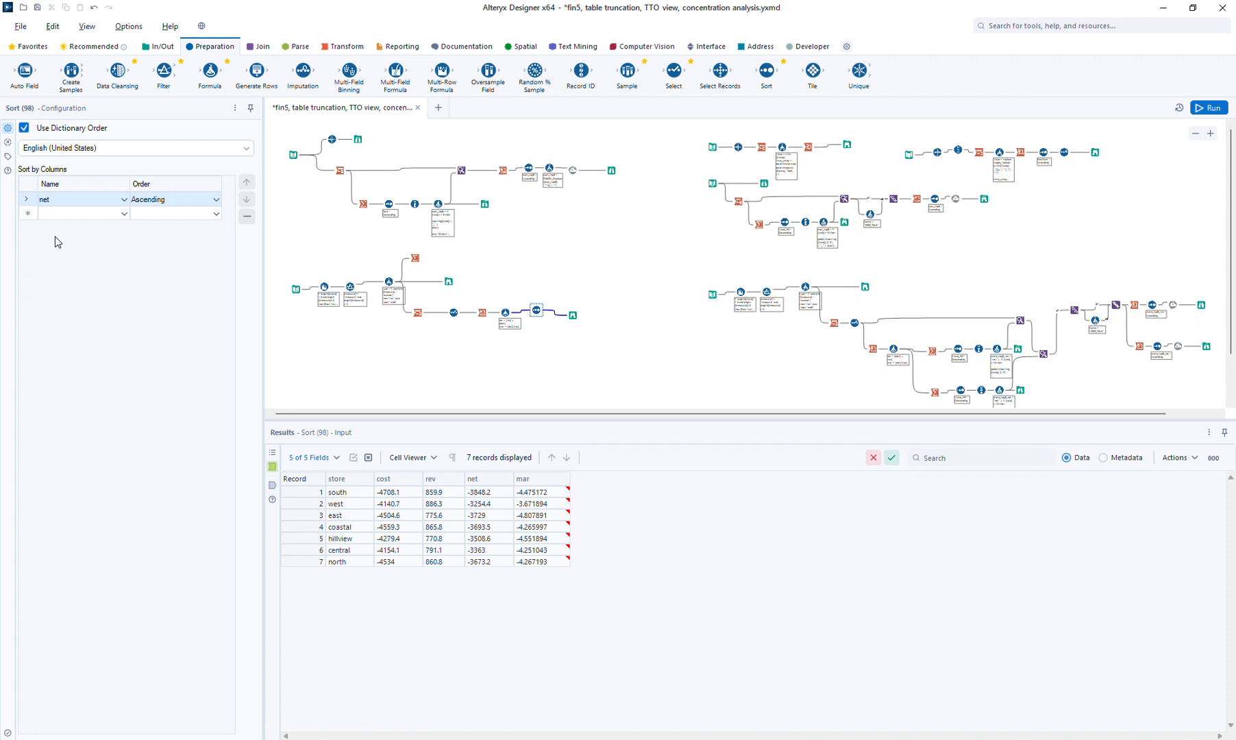
pyautogui.click(172, 201)
pyautogui.click(165, 220)
pyautogui.click(505, 311)
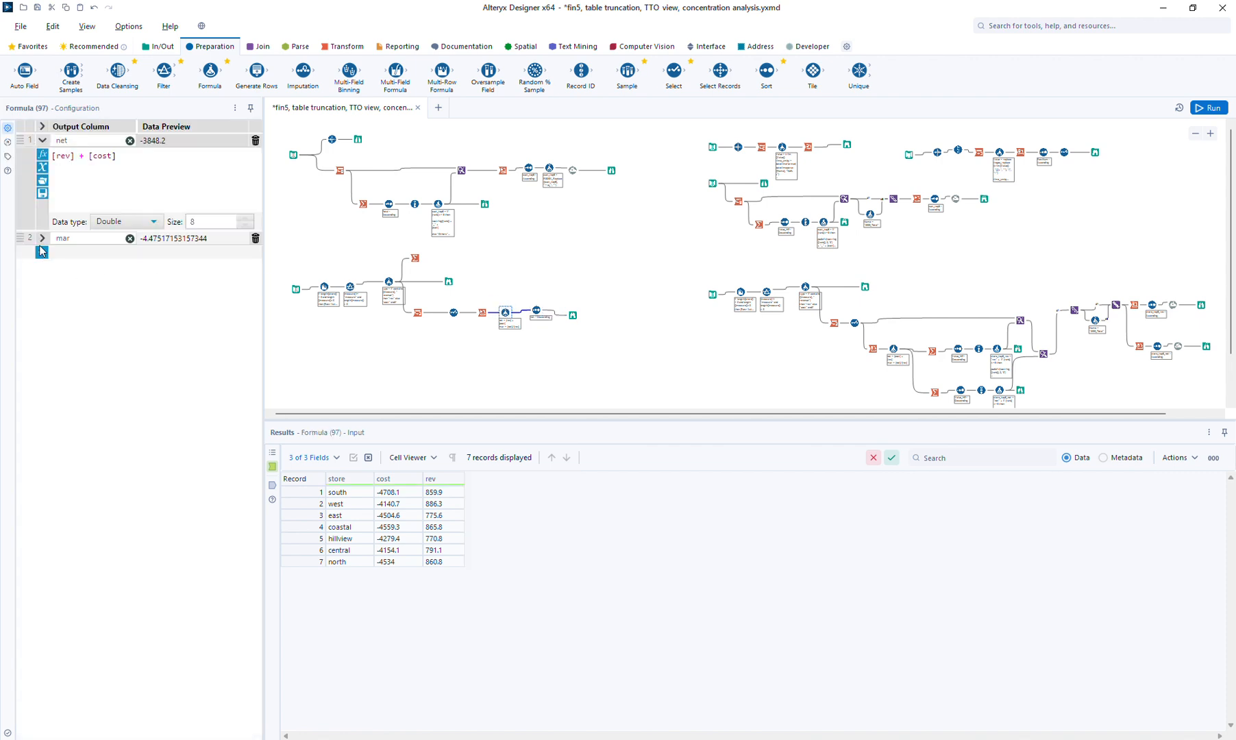
# Add a Formula column named sorting equal to [net] with Double data type
pyautogui.click(41, 255)
pyautogui.click(68, 266)
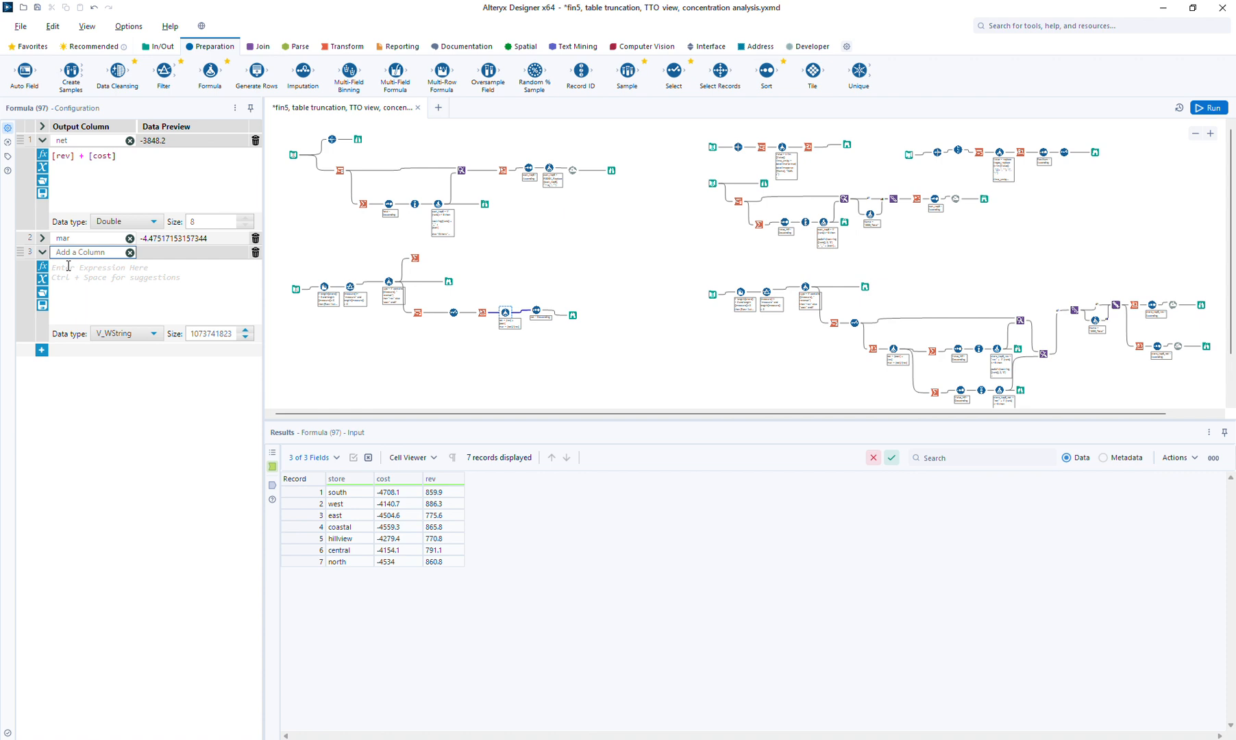
pyautogui.write('sorting')
pyautogui.click(93, 277)
pyautogui.write('[net]')
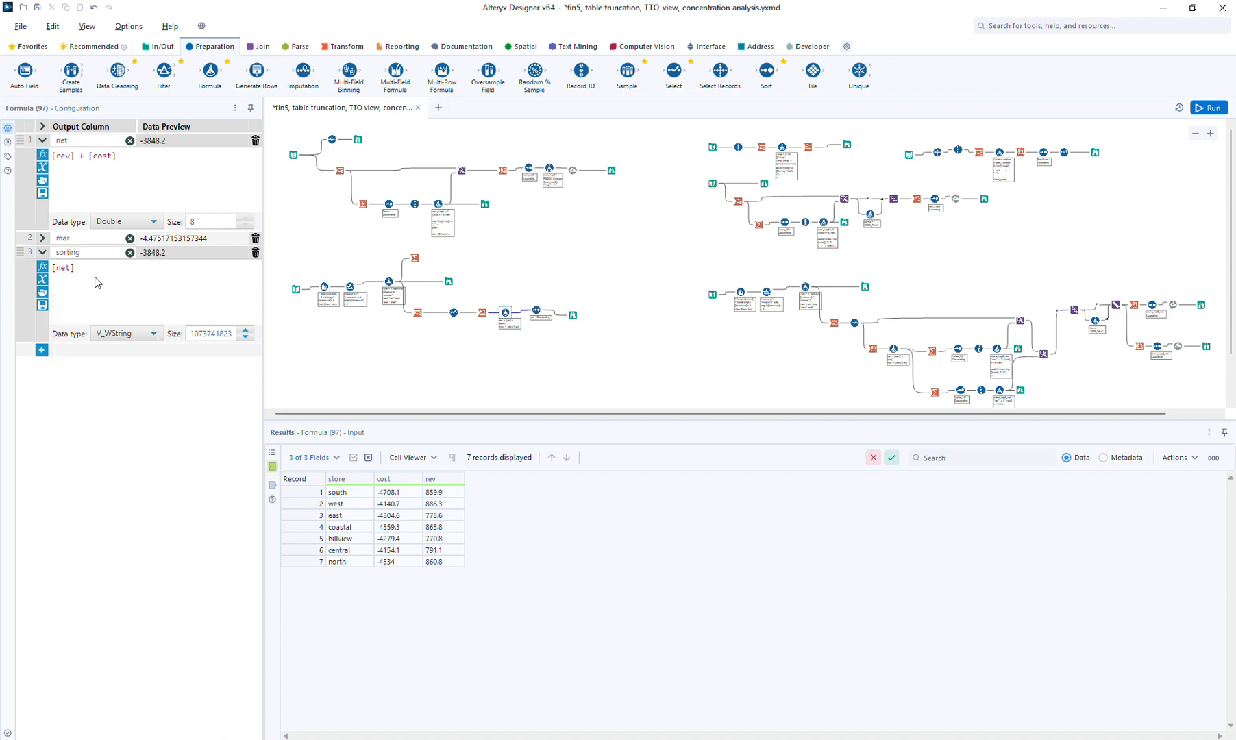
pyautogui.click(130, 334)
pyautogui.click(141, 397)
# Sort by the sorting field descending and rerun, putting west first
pyautogui.click(537, 310)
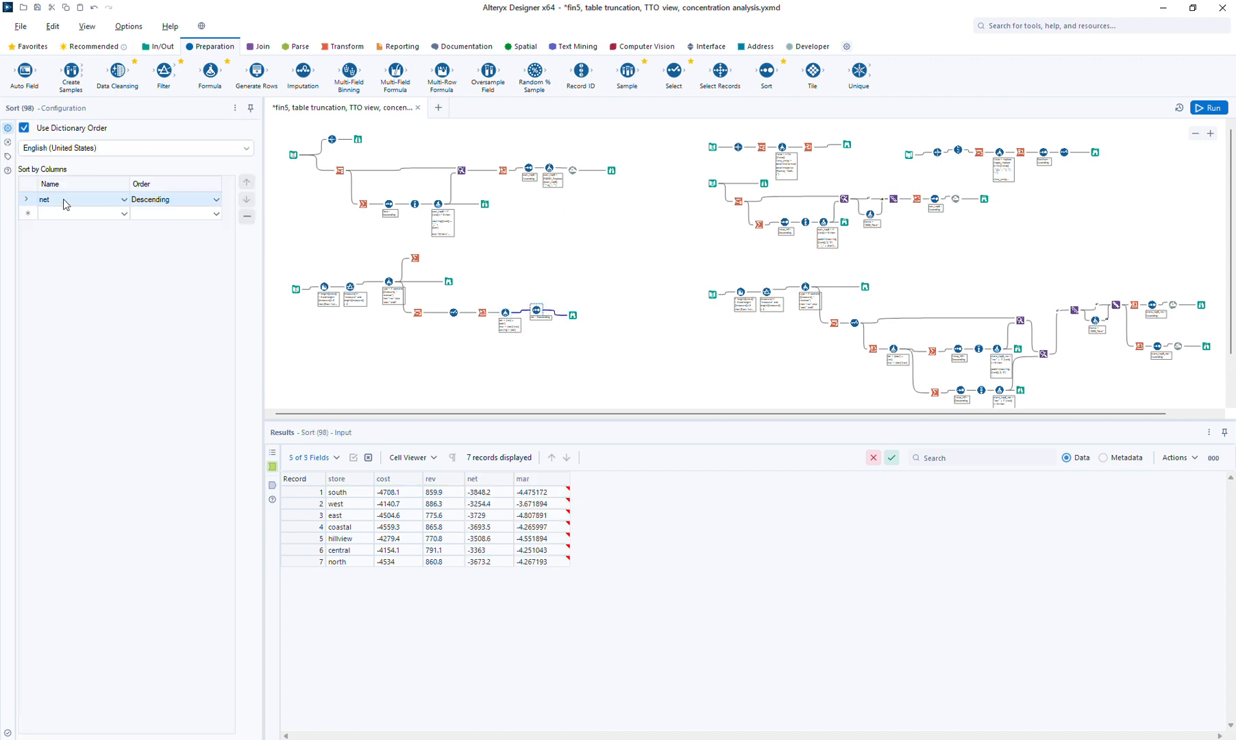
pyautogui.click(63, 199)
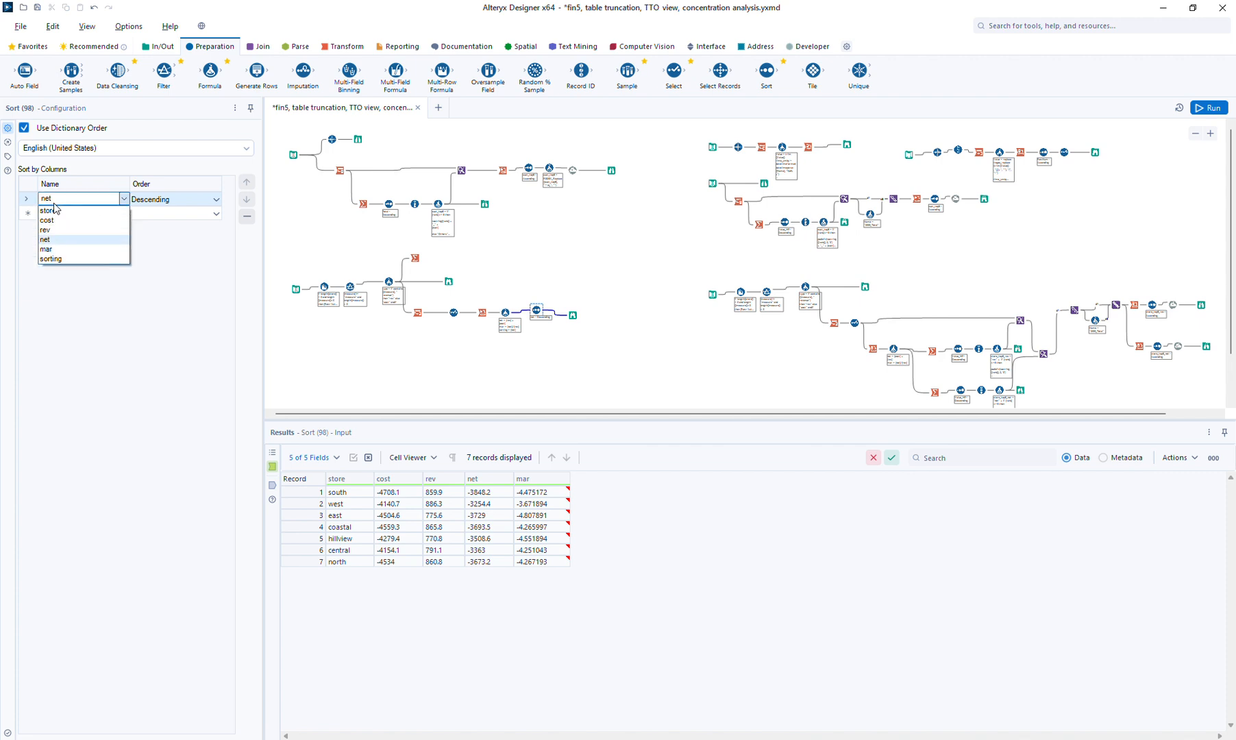
pyautogui.click(52, 259)
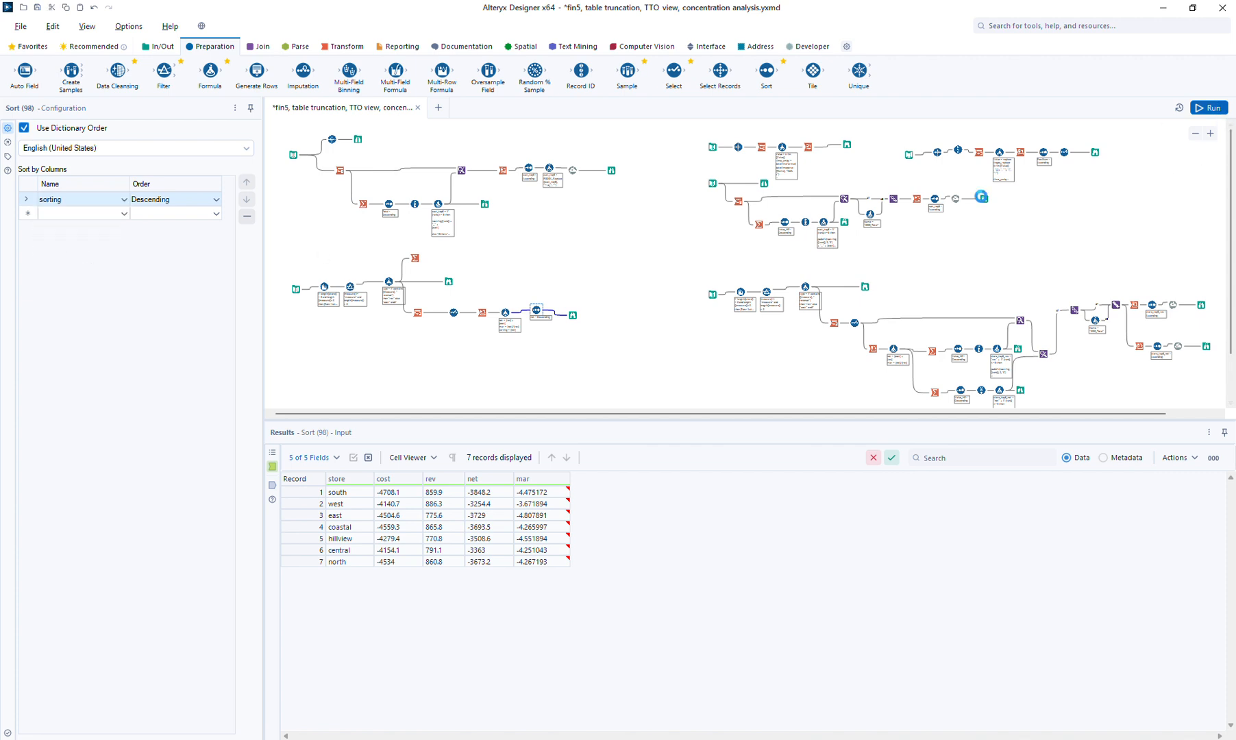
pyautogui.hotkey('ctrl', 'r')
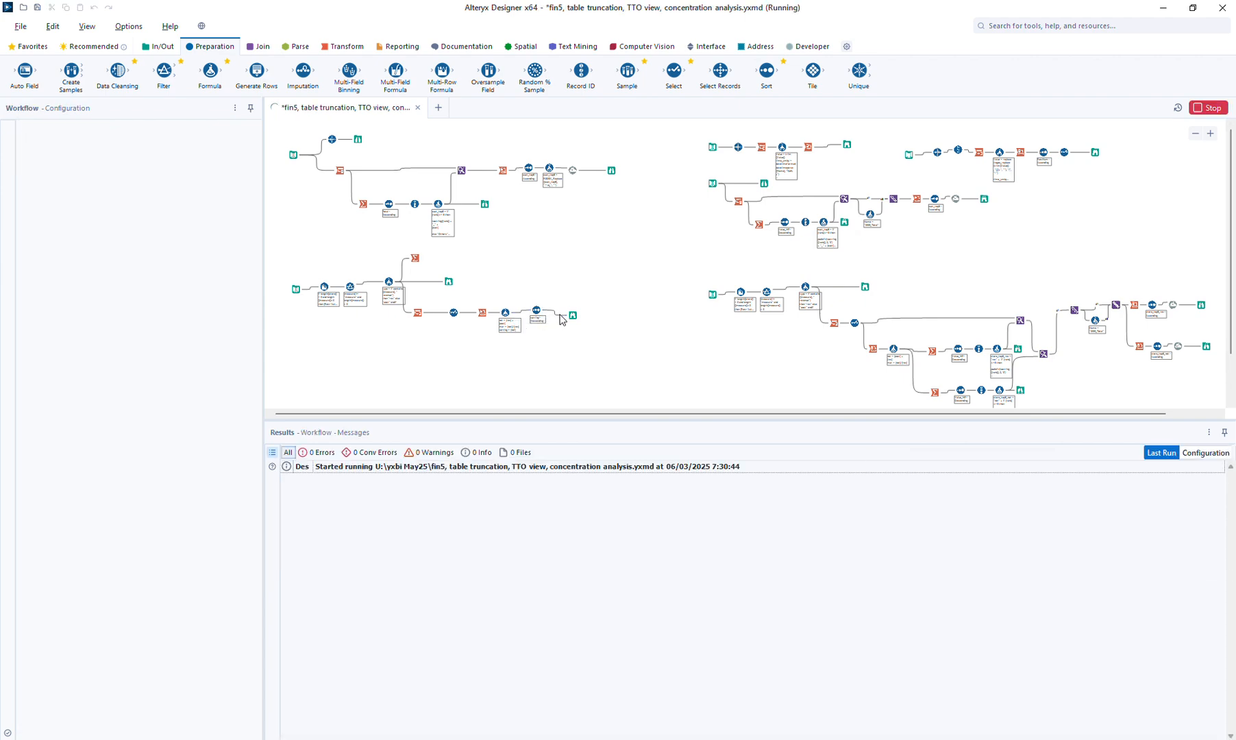
pyautogui.moveTo(571, 315); pyautogui.dragTo(589, 309)
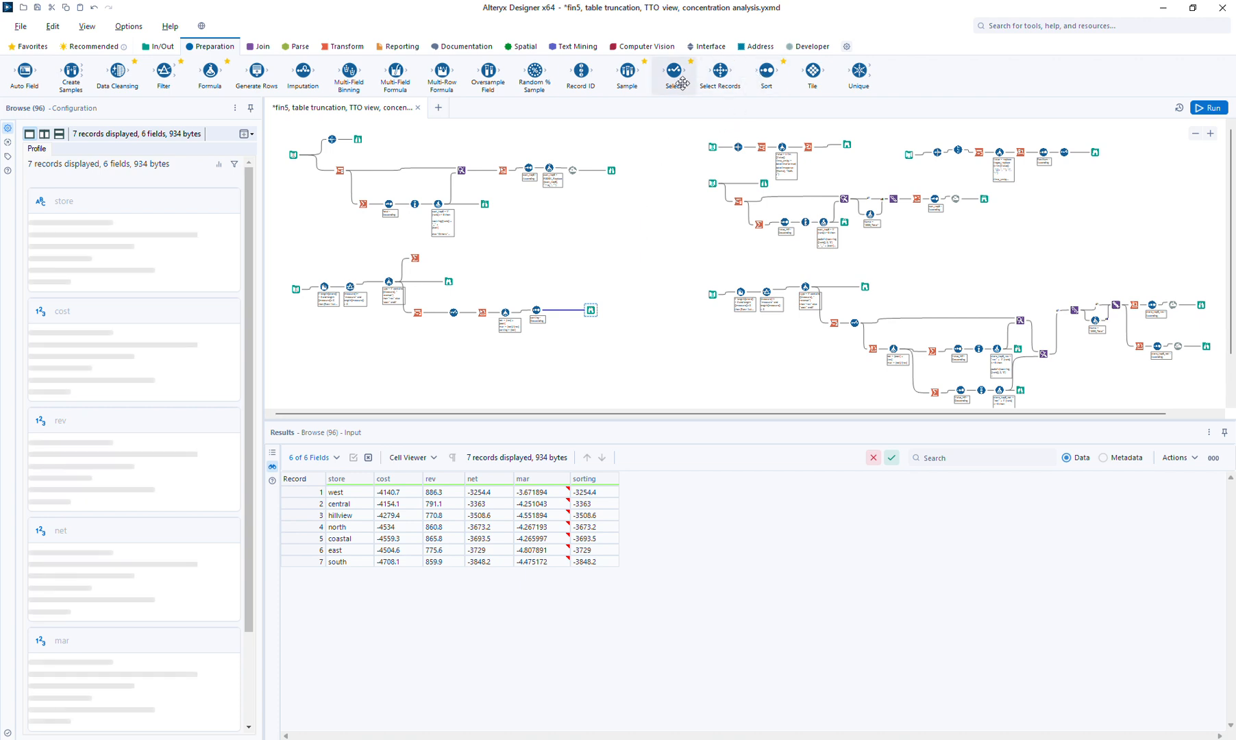
# Add a Record ID step after the Sort with its column renamed to rank
pyautogui.moveTo(581, 72); pyautogui.dragTo(561, 308)
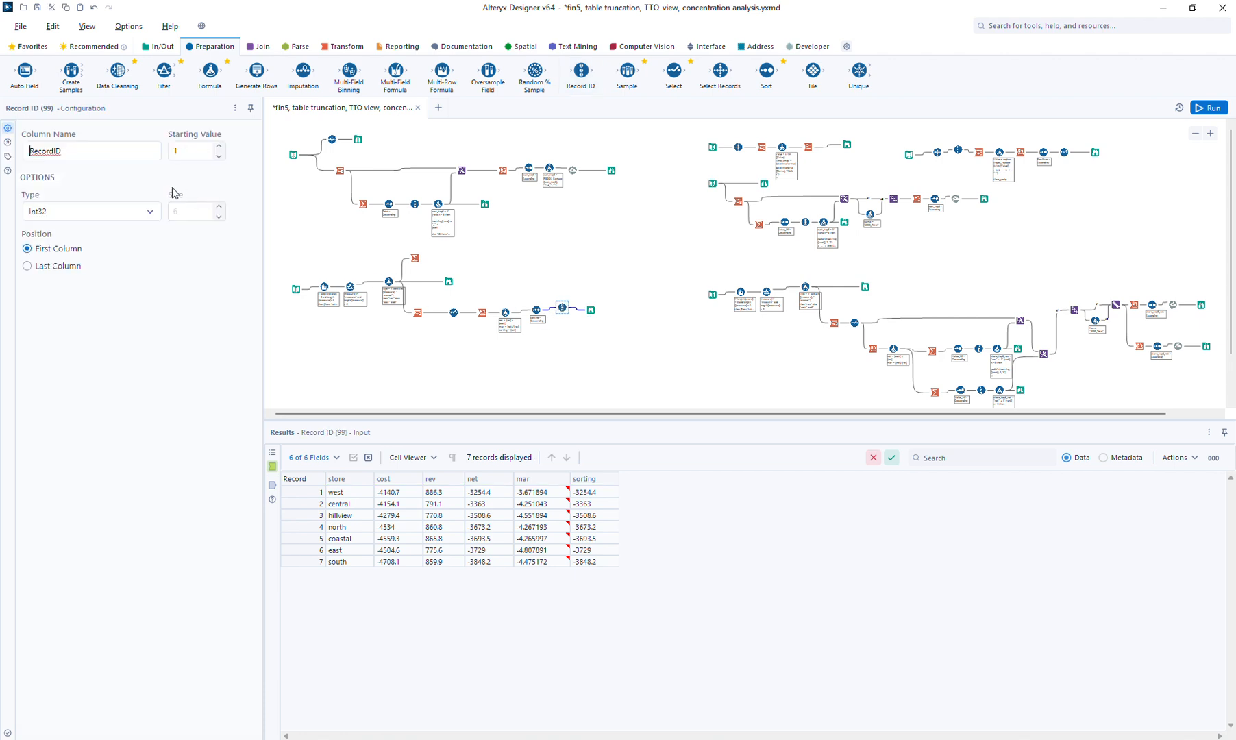
pyautogui.moveTo(97, 149); pyautogui.dragTo(8, 163)
pyautogui.write('rank')
# Move the Browse further right and insert a new Formula step before it
pyautogui.click(592, 311)
pyautogui.moveTo(615, 305); pyautogui.dragTo(619, 311)
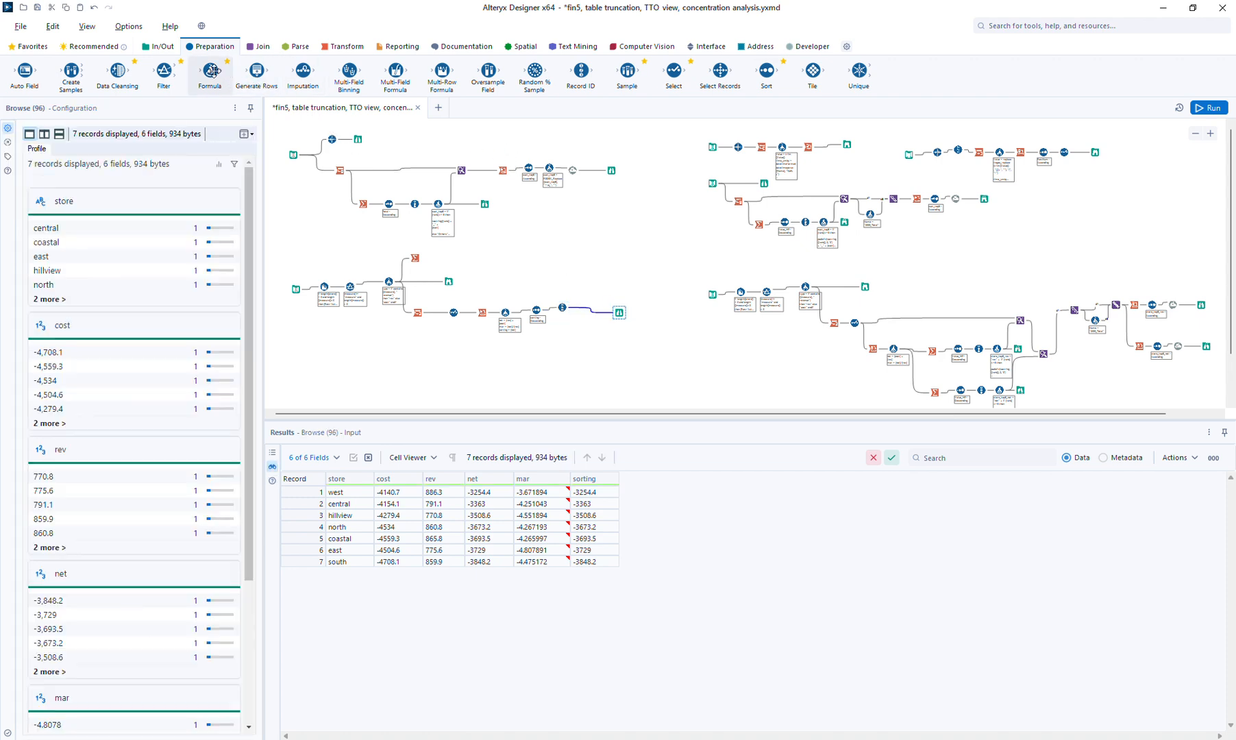
pyautogui.moveTo(210, 71); pyautogui.dragTo(586, 308)
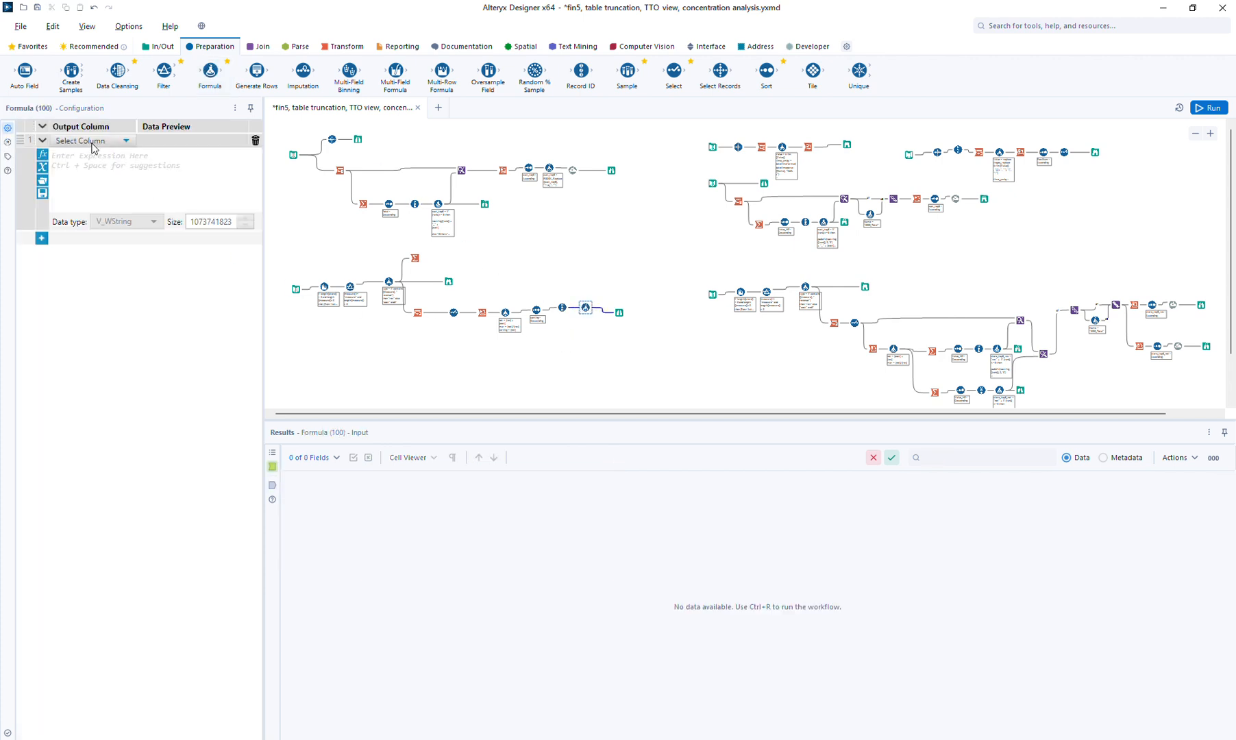
# Create a new output column named store_top3 in the Formula
pyautogui.click(92, 141)
pyautogui.click(89, 152)
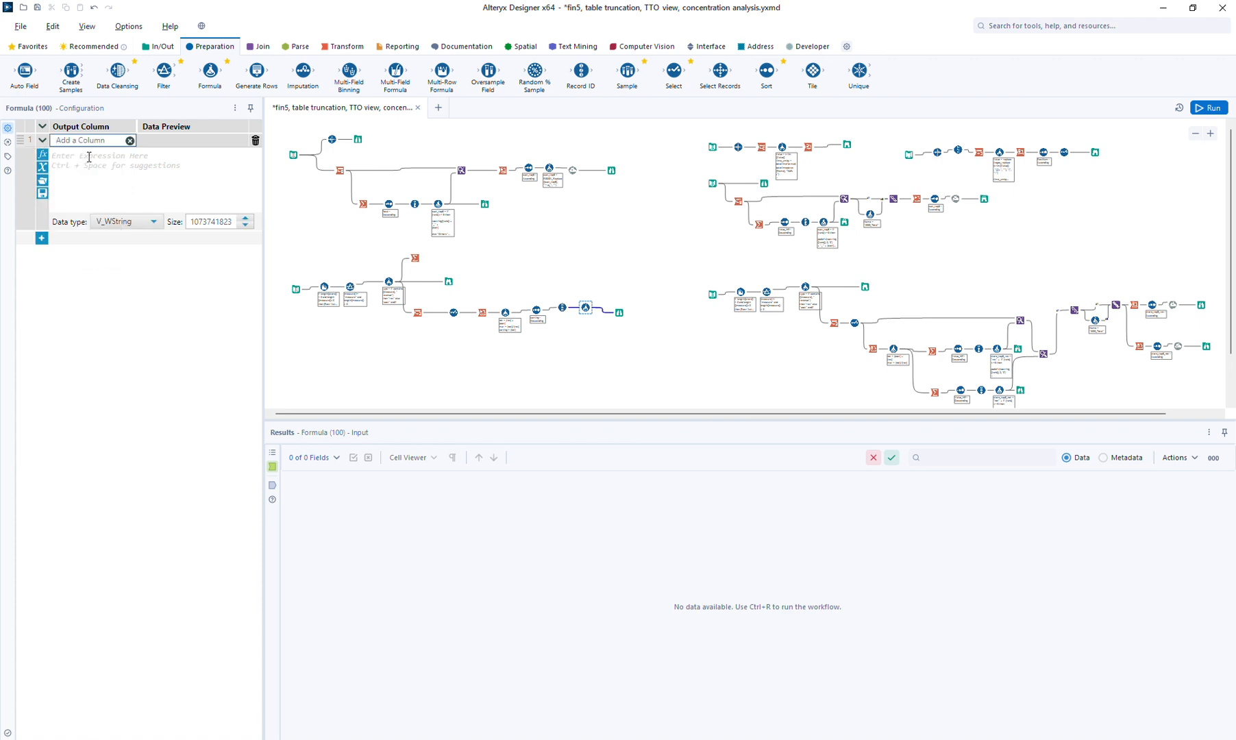
pyautogui.write('store_top3')
# Set store_top3 to if [rank]<=3 then tostring([rank]) + " " + [store] else "Others" endif, then run
pyautogui.click(98, 186)
pyautogui.write('if [r')
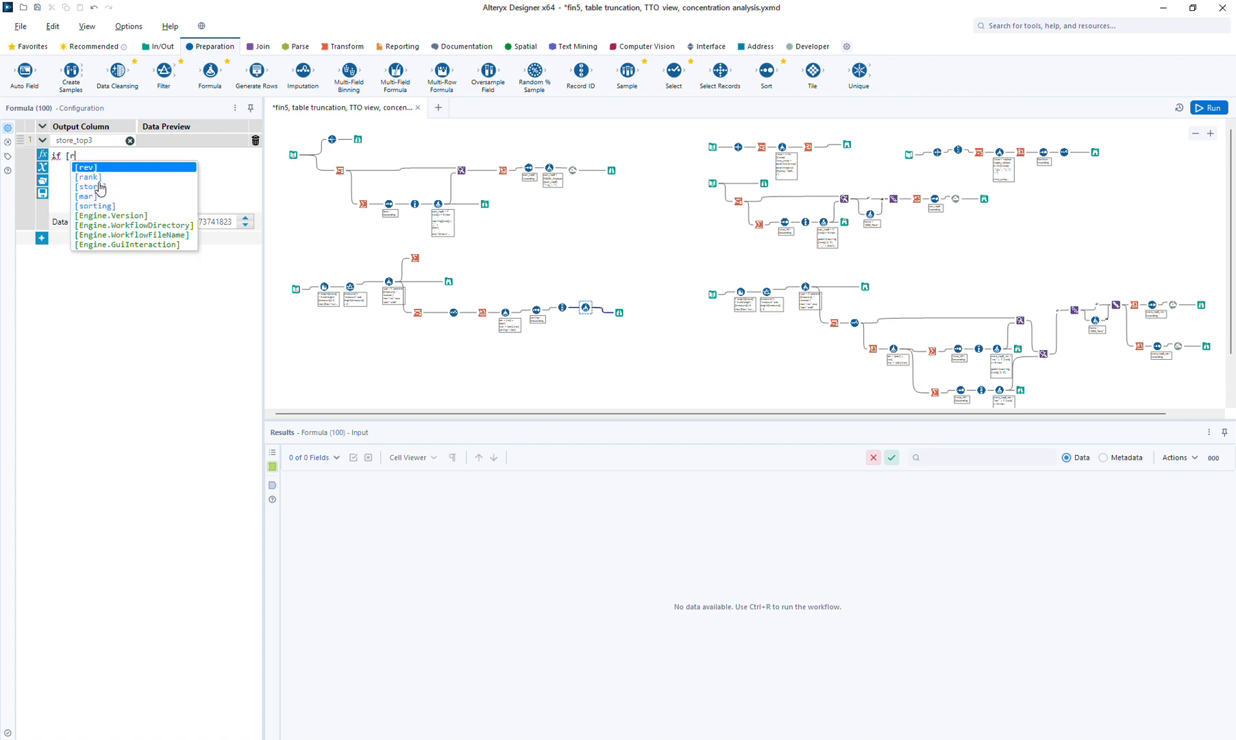
pyautogui.press('Down')
pyautogui.press('Down')
pyautogui.press('Up')
pyautogui.press('Return')
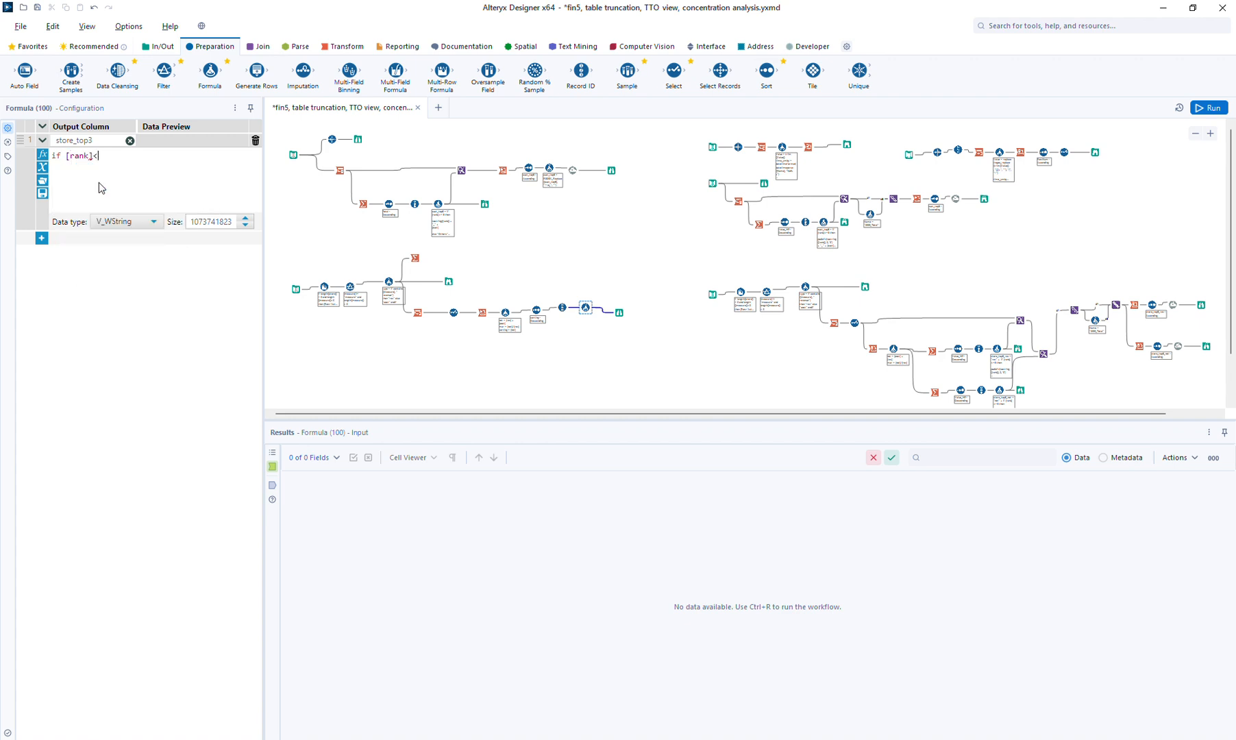
pyautogui.write('<=3')
pyautogui.write(' then  ')
pyautogui.write('tostring')
pyautogui.write('(')
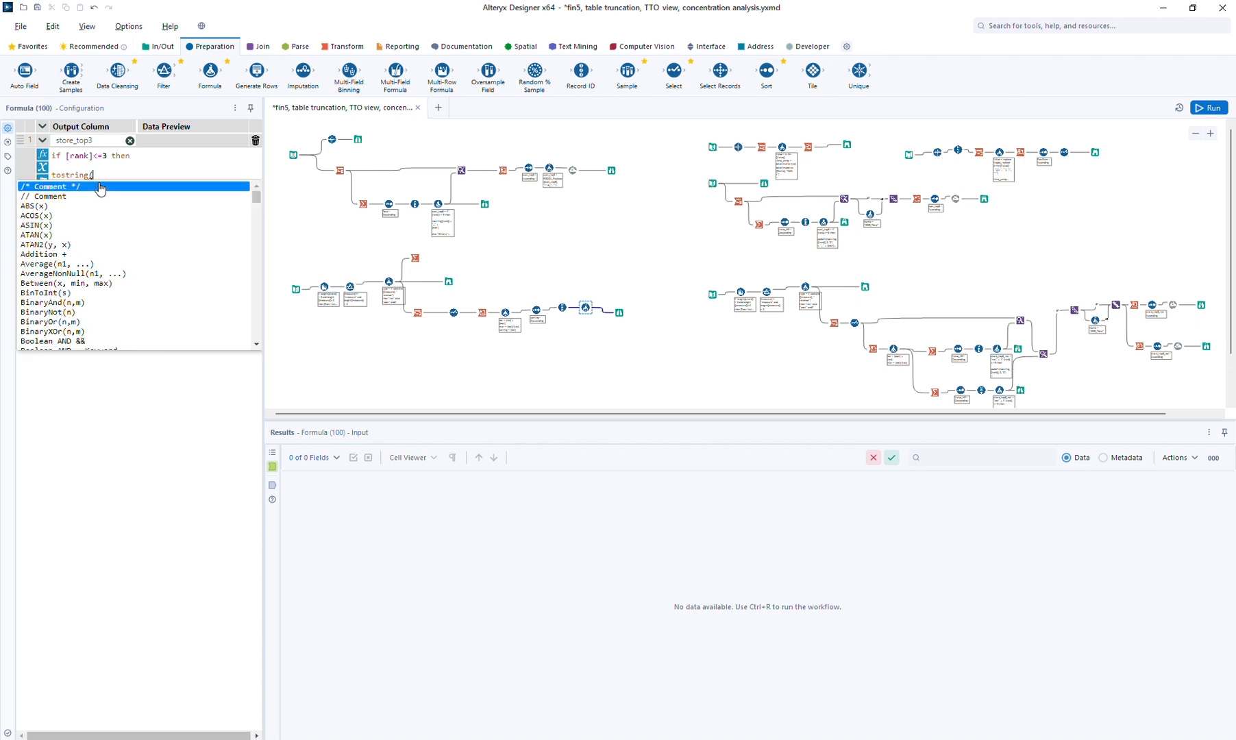
pyautogui.write('[rank]')
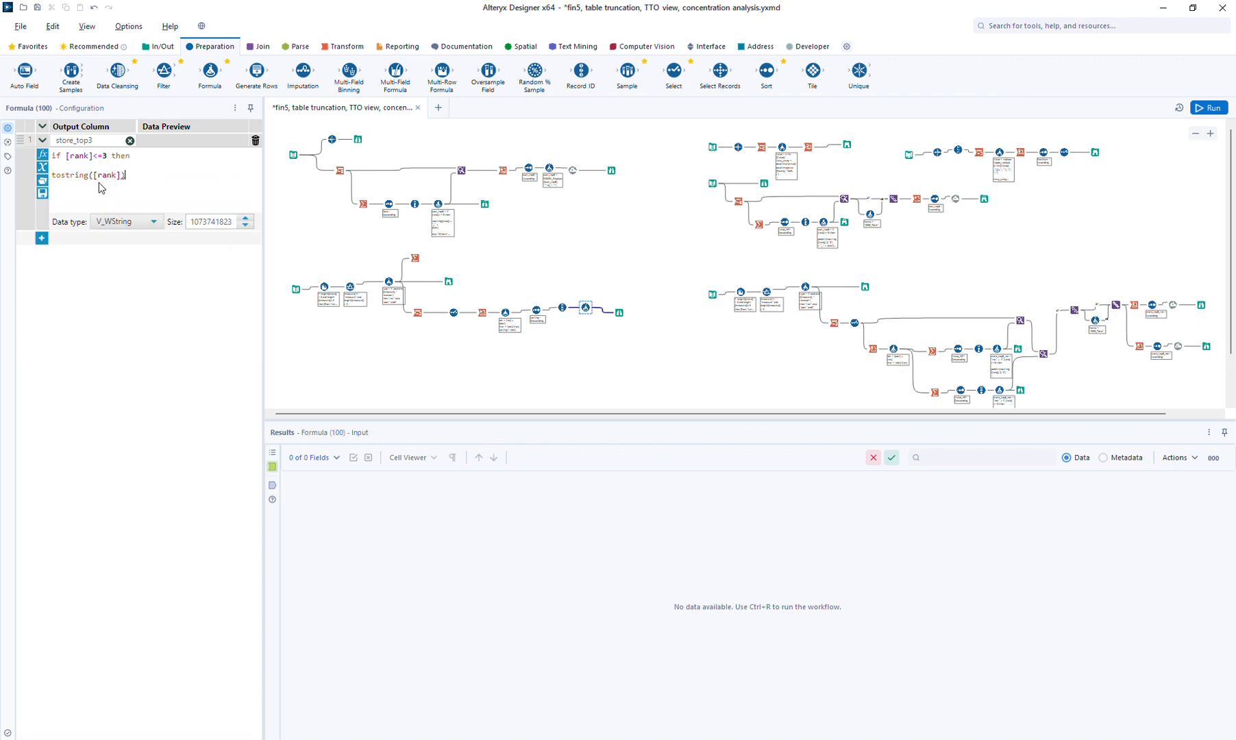
pyautogui.write(') + " " + [s')
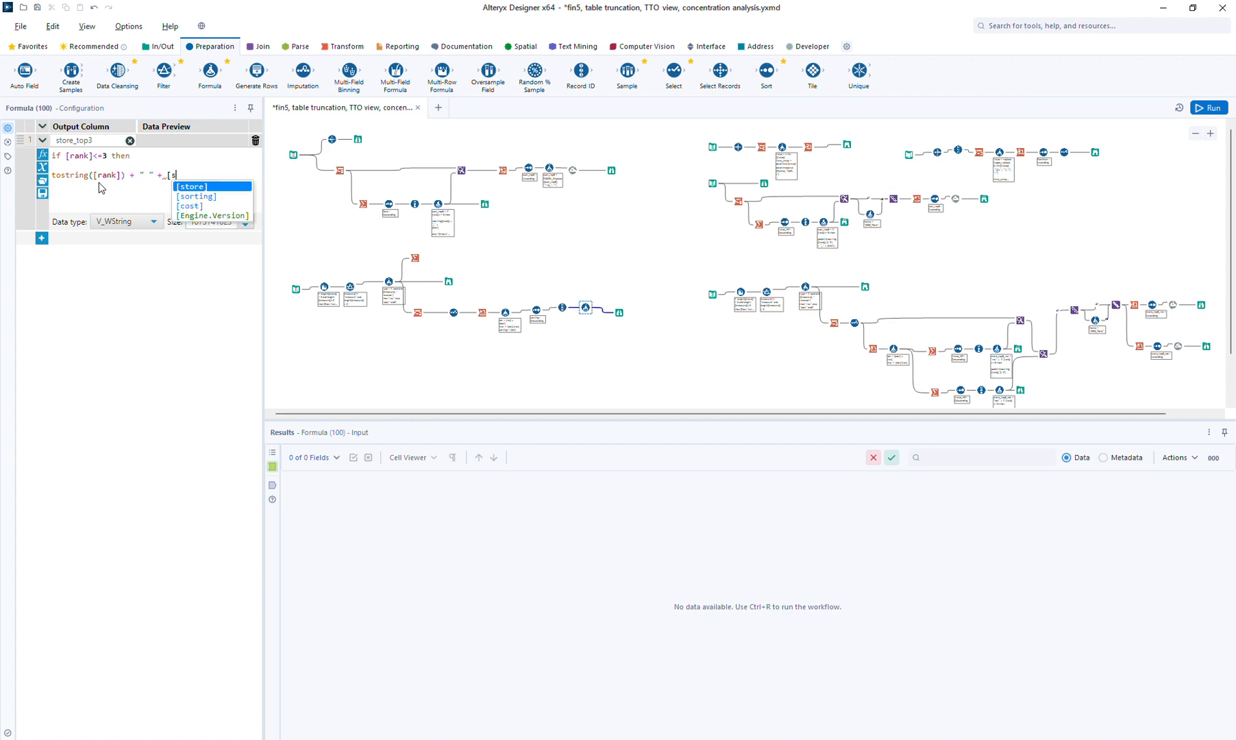
pyautogui.write('tore]')
pyautogui.press('Return')
pyautogui.write('else "Oth')
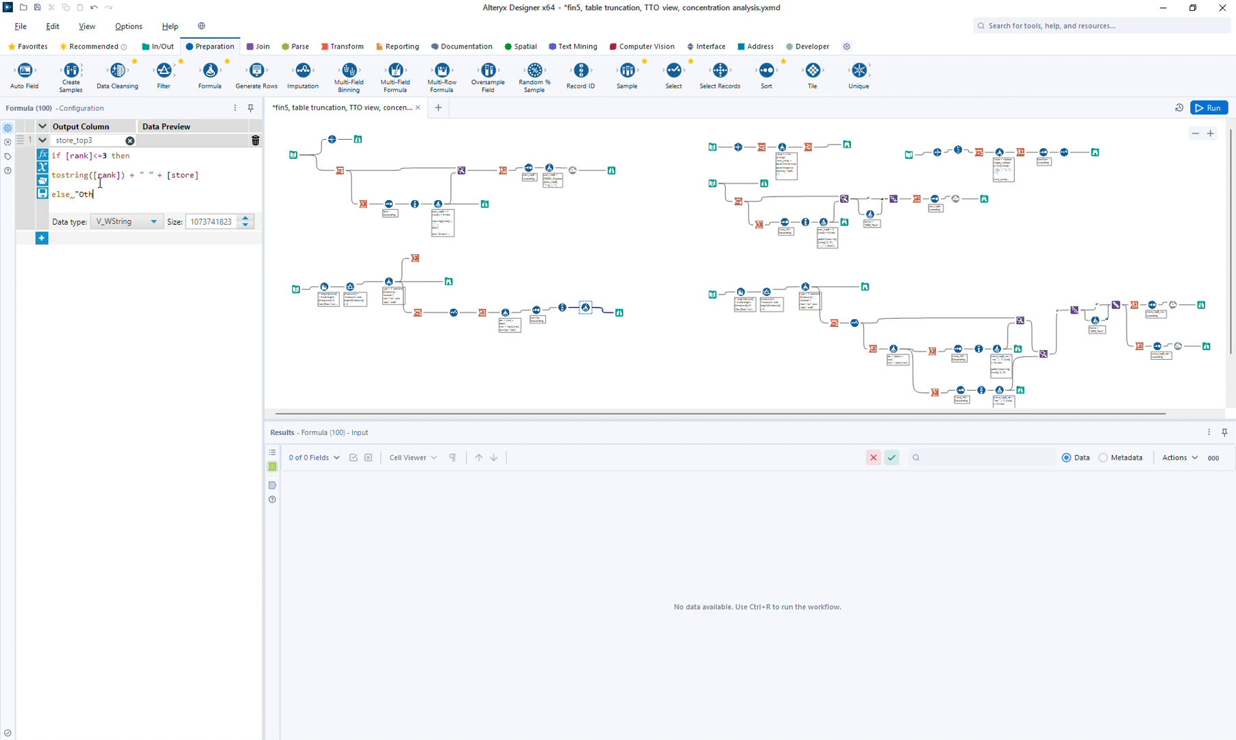
pyautogui.write('ers" endif')
pyautogui.click(1206, 110)
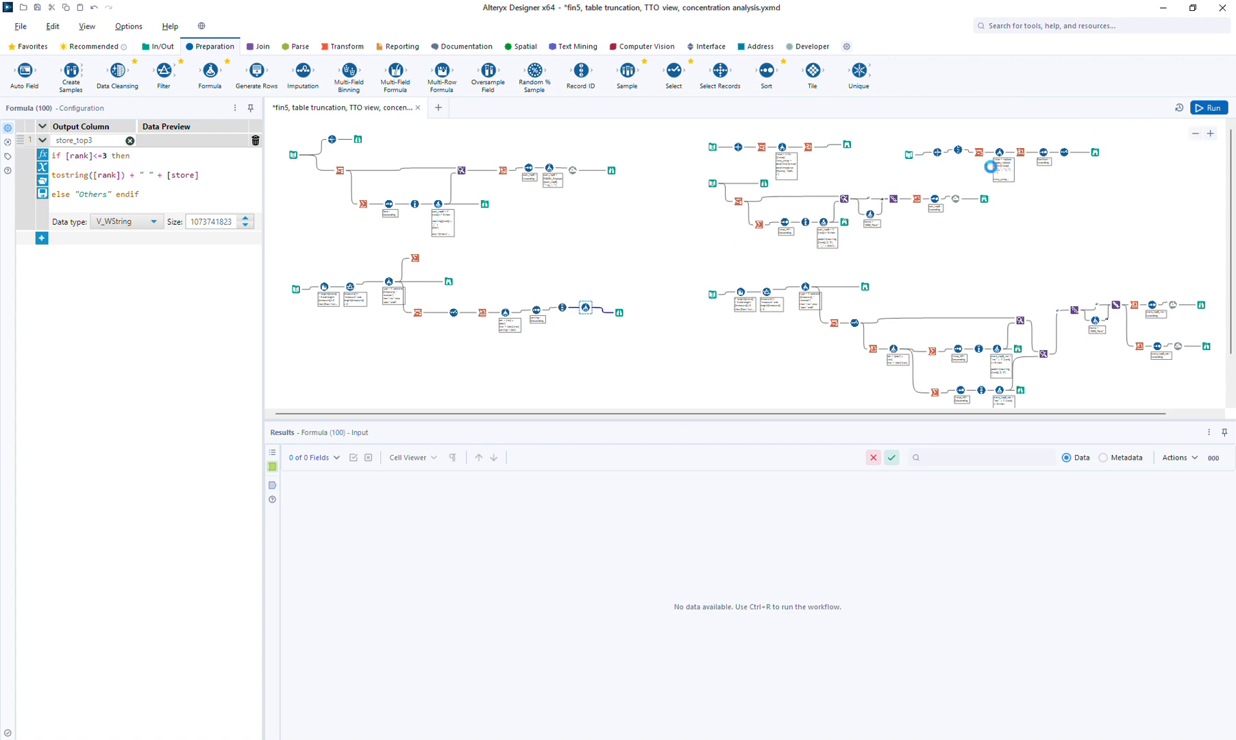
pyautogui.click(617, 314)
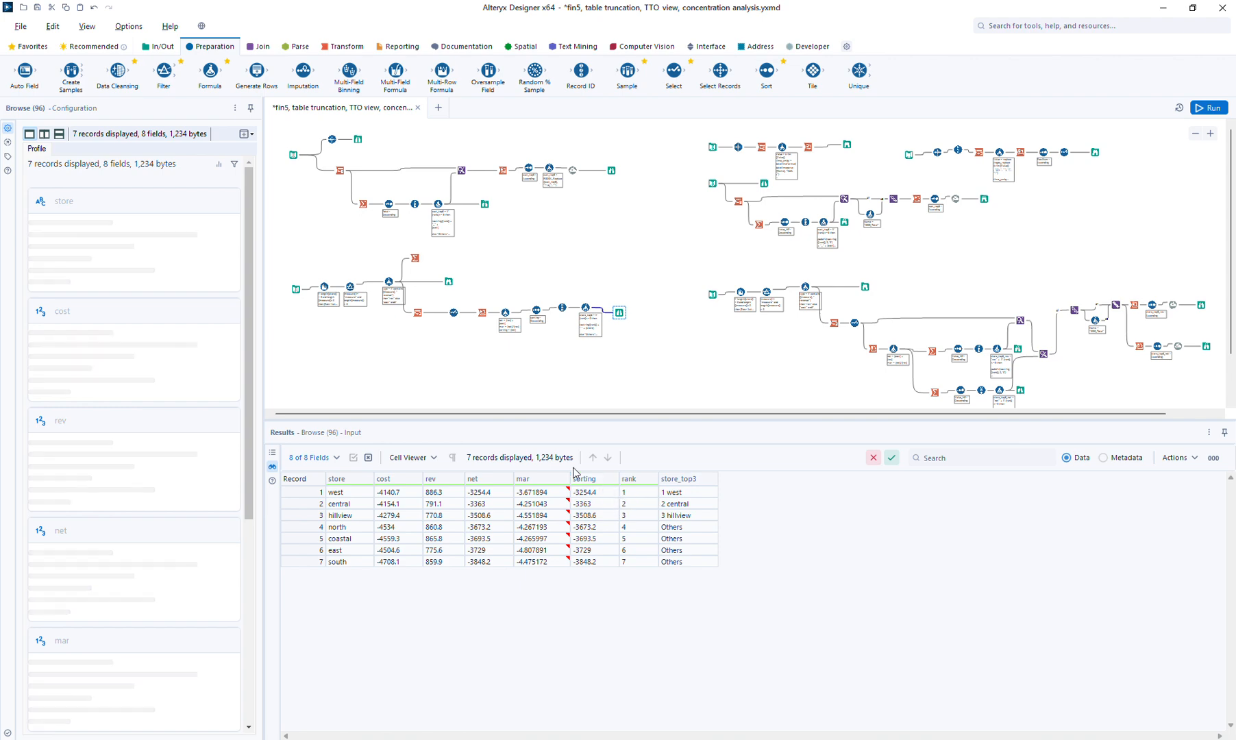
# Drag the six tools after Select lower and confirm store_top3 reads 1 west, 2 central, 3 hillview
pyautogui.click(446, 281)
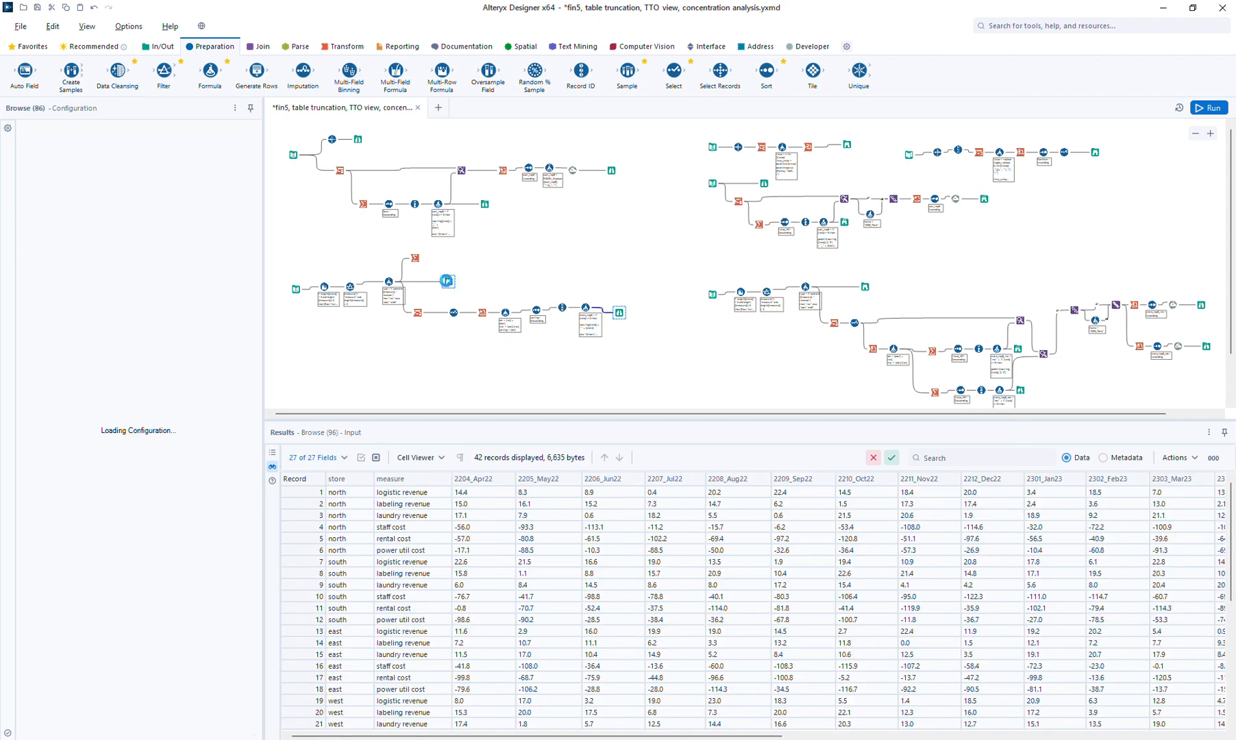
pyautogui.click(459, 318)
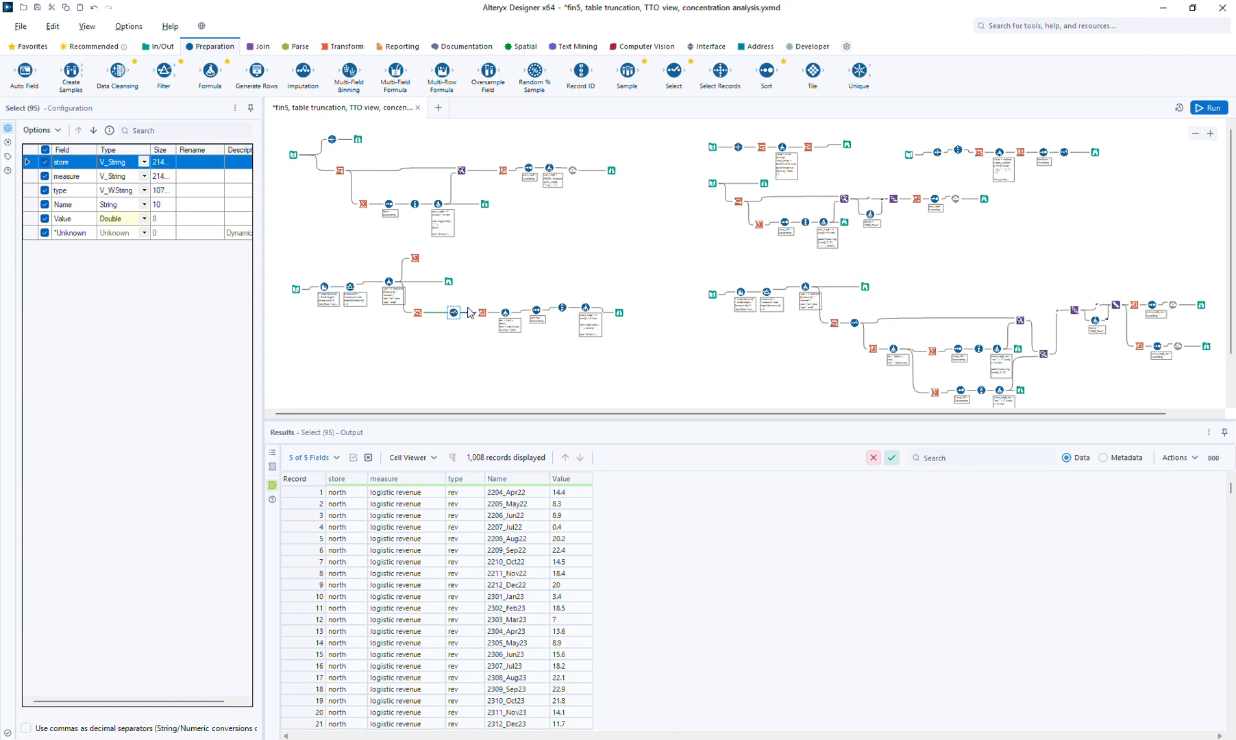
pyautogui.moveTo(475, 301); pyautogui.dragTo(619, 349)
pyautogui.click(620, 349)
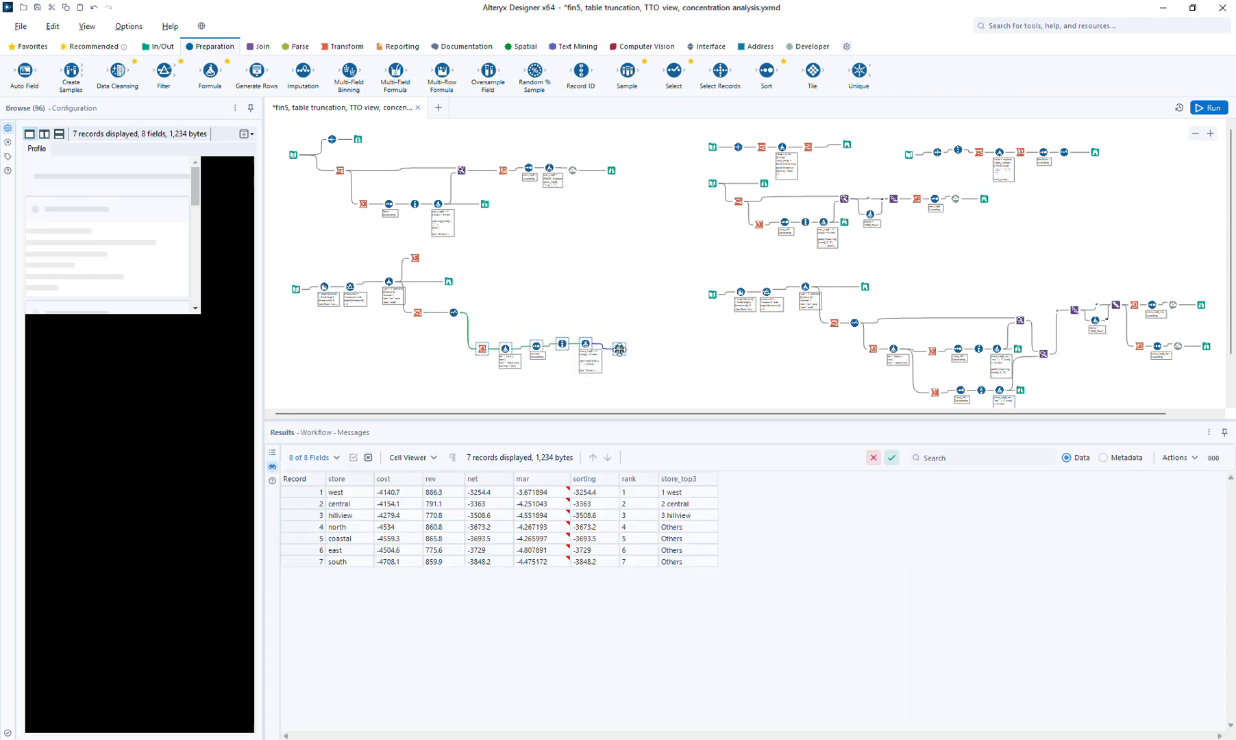
pyautogui.click(262, 47)
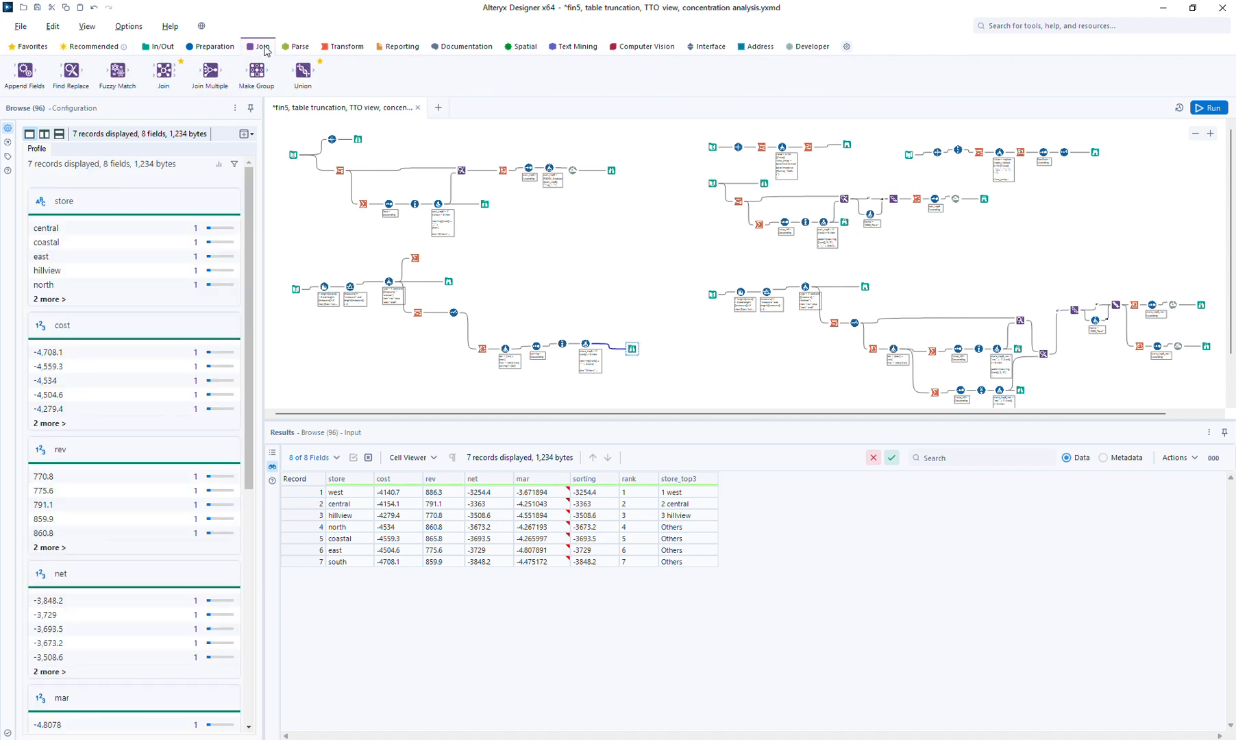
# Add a Find Replace step matching the entire store field and appending store_top3 to each record
pyautogui.moveTo(70, 72); pyautogui.dragTo(604, 314)
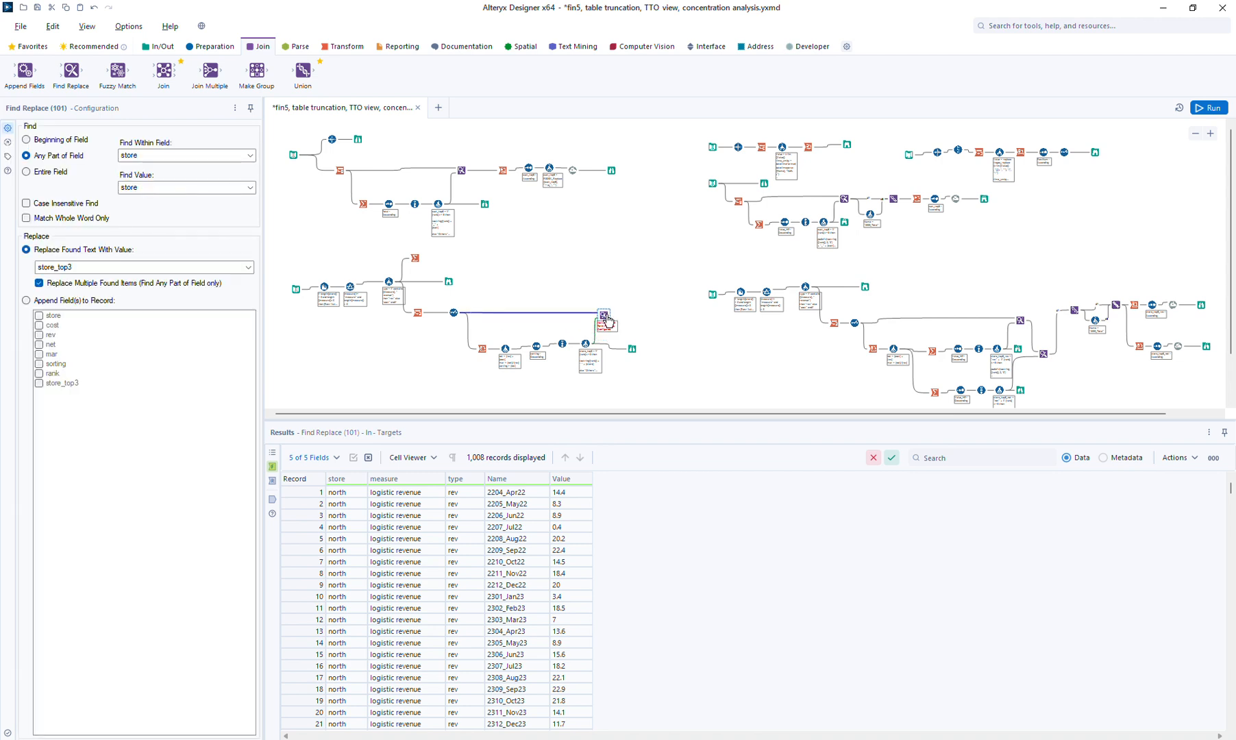
pyautogui.click(68, 174)
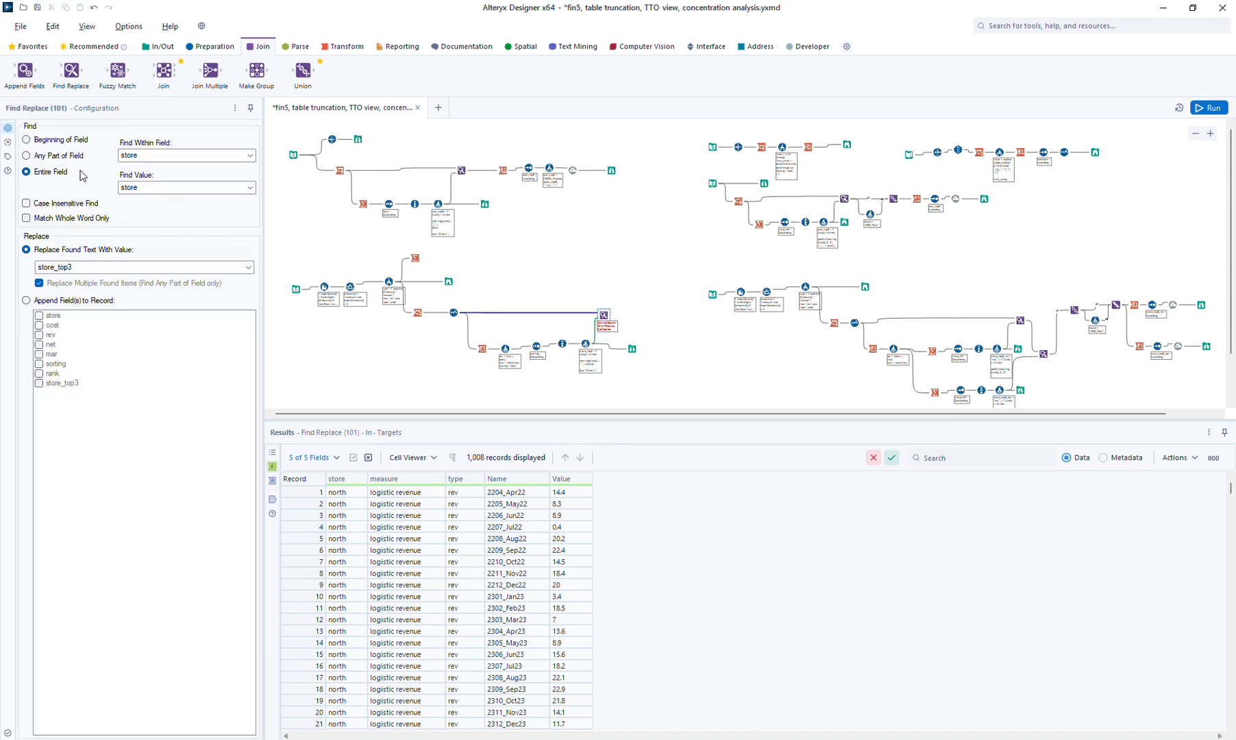
pyautogui.click(62, 302)
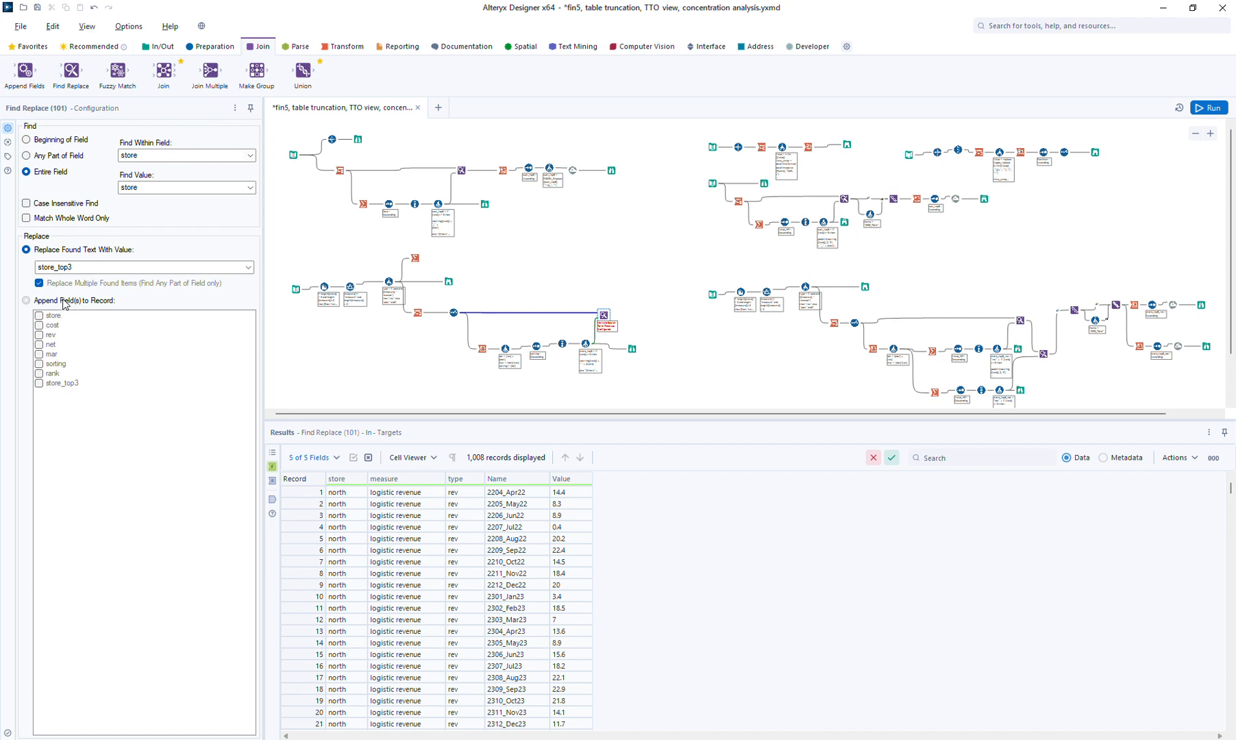
pyautogui.click(70, 384)
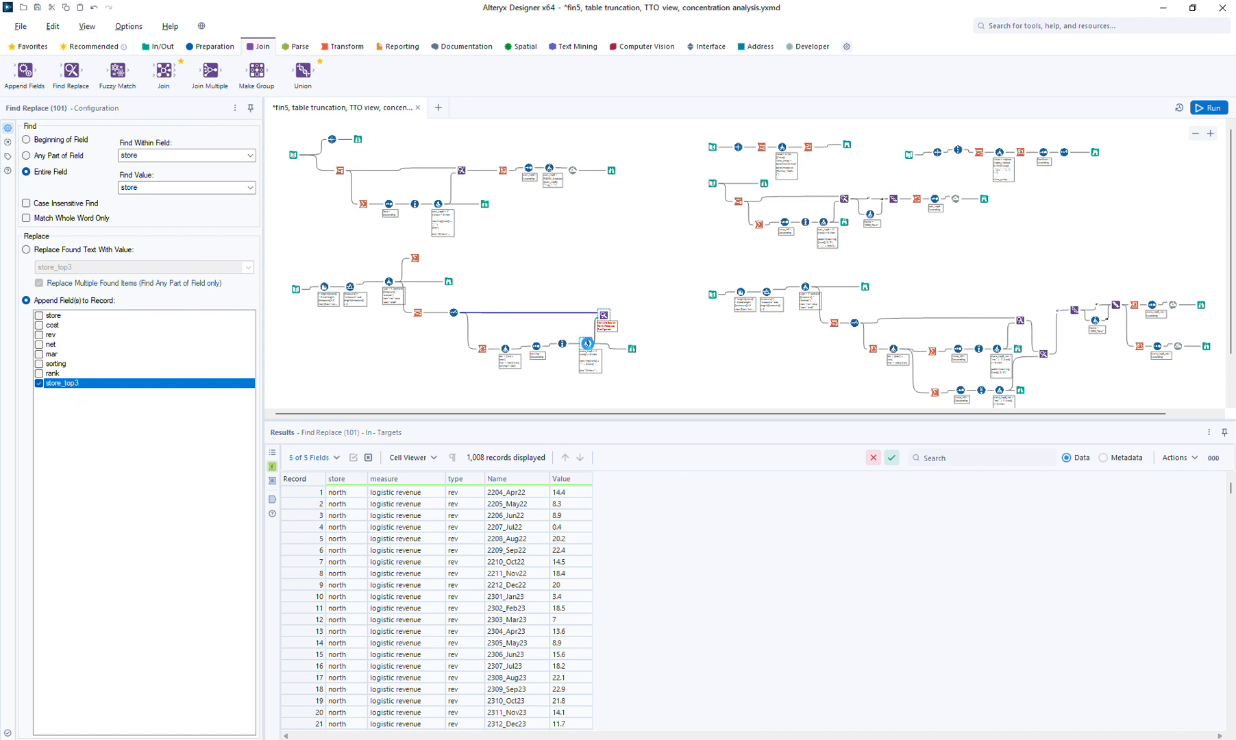
pyautogui.click(586, 343)
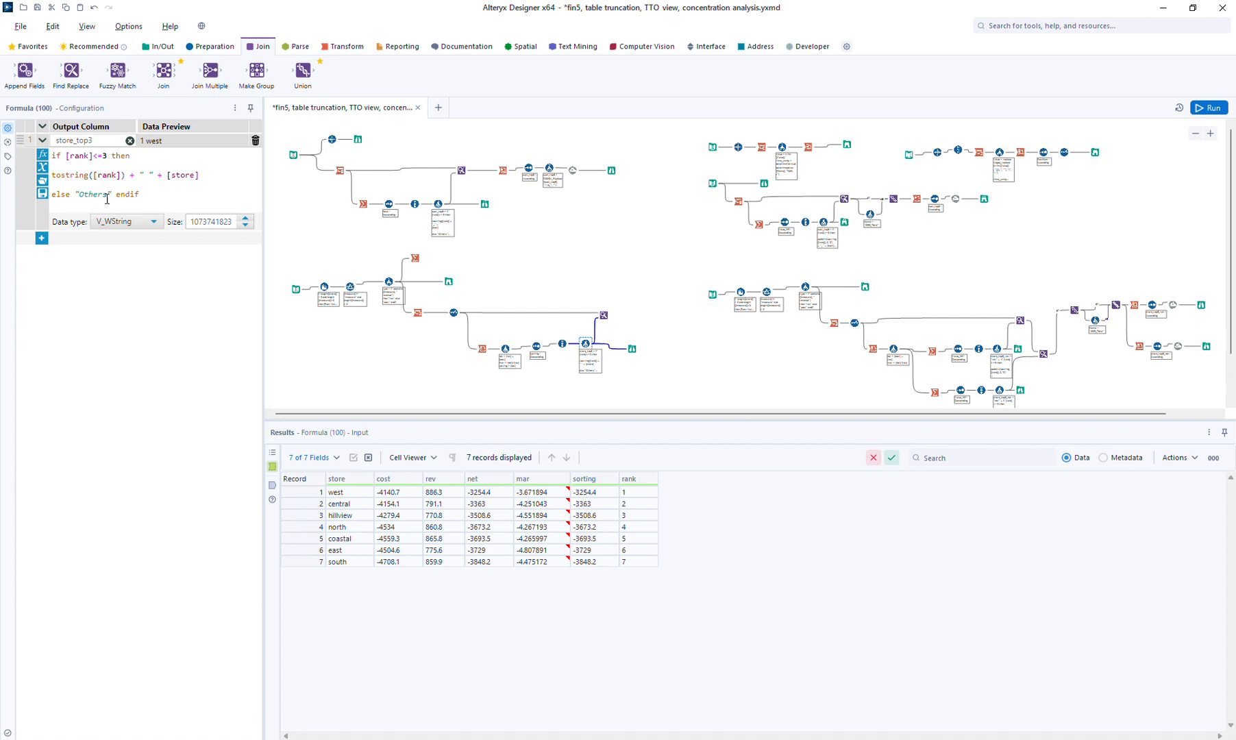
# In Formula (100), rename the output field to store_top3_net and prefix the expression with "net" +
pyautogui.doubleClick(111, 140)
pyautogui.click(111, 138)
pyautogui.click(196, 157)
pyautogui.press('Return')
pyautogui.write('"r')
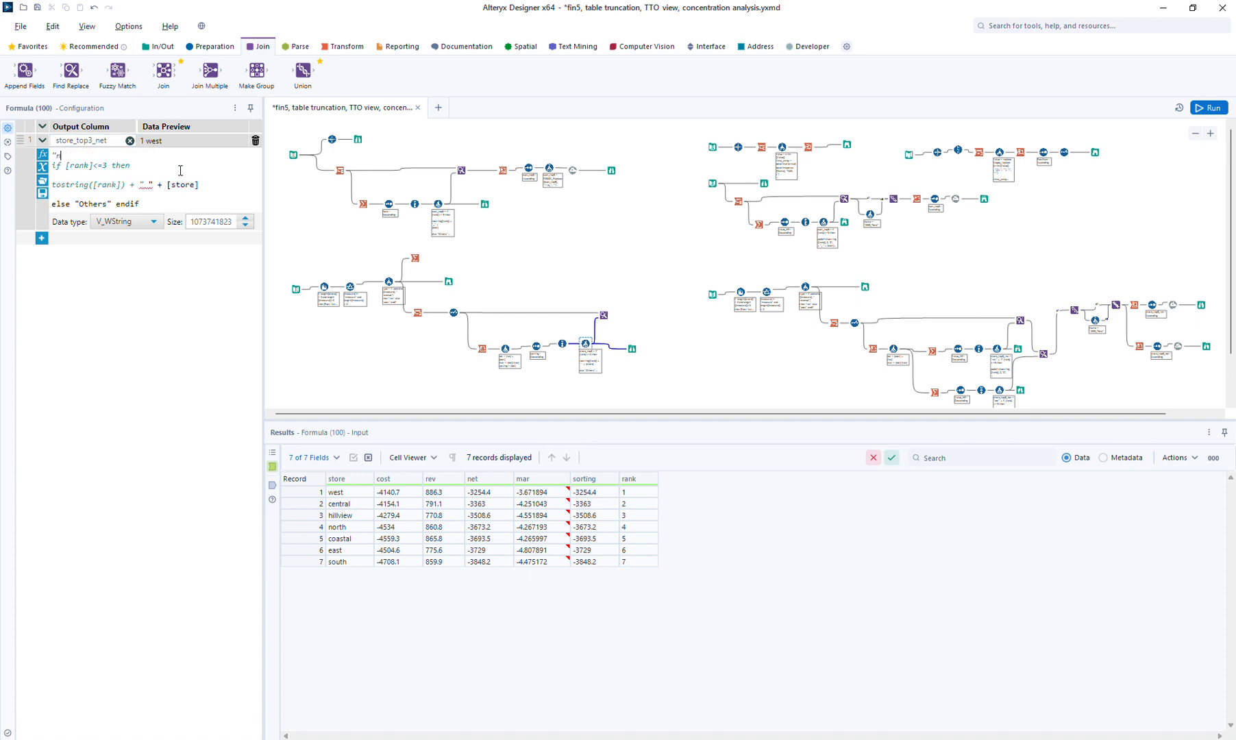
pyautogui.write('et " +')
pyautogui.press('BackSpace')
# Have Find Replace append store_top3_net to each record instead of the missing field
pyautogui.click(605, 315)
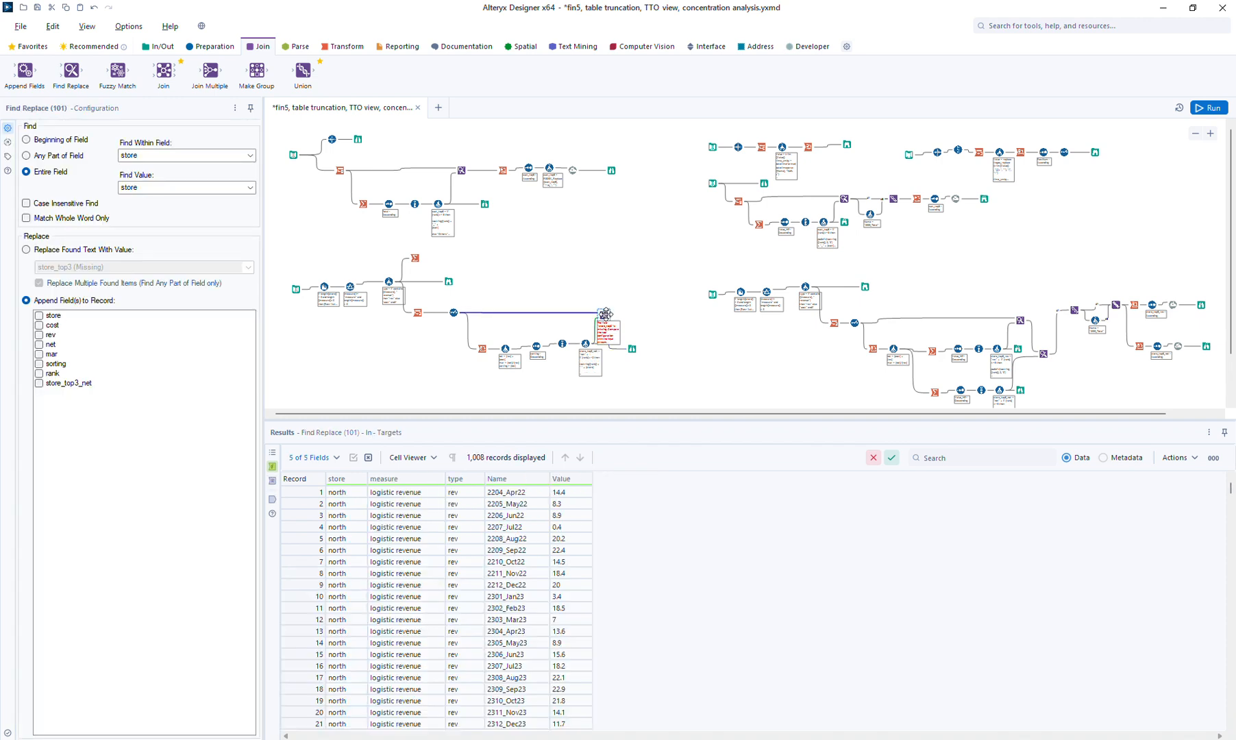
pyautogui.click(63, 384)
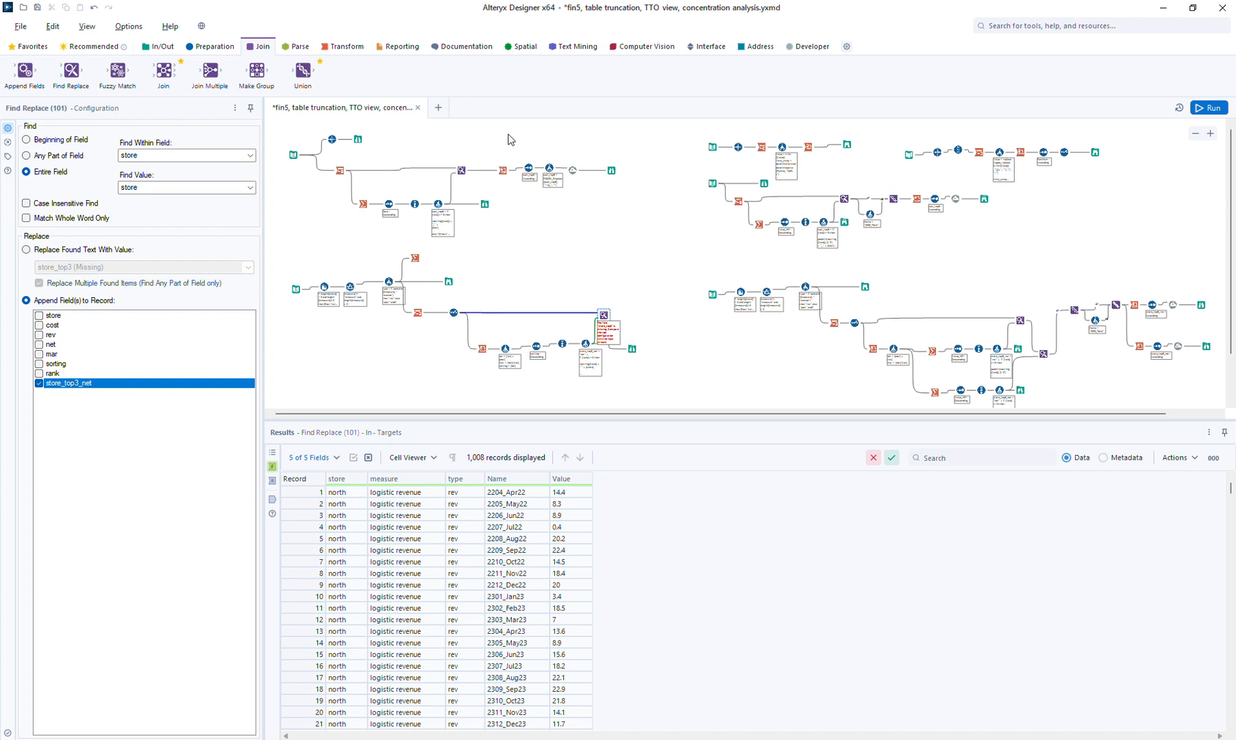
pyautogui.click(341, 47)
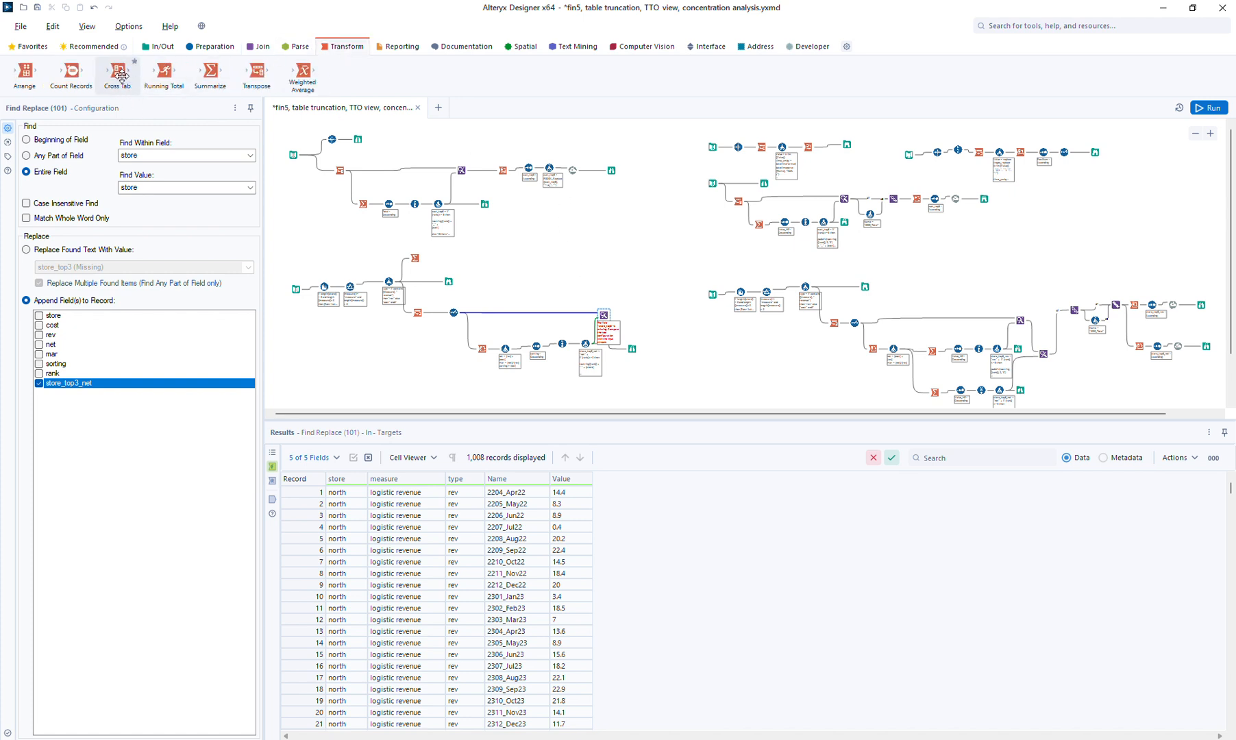
# Add a Cross Tab after Find Replace, followed by a Browse
pyautogui.moveTo(121, 74); pyautogui.dragTo(628, 317)
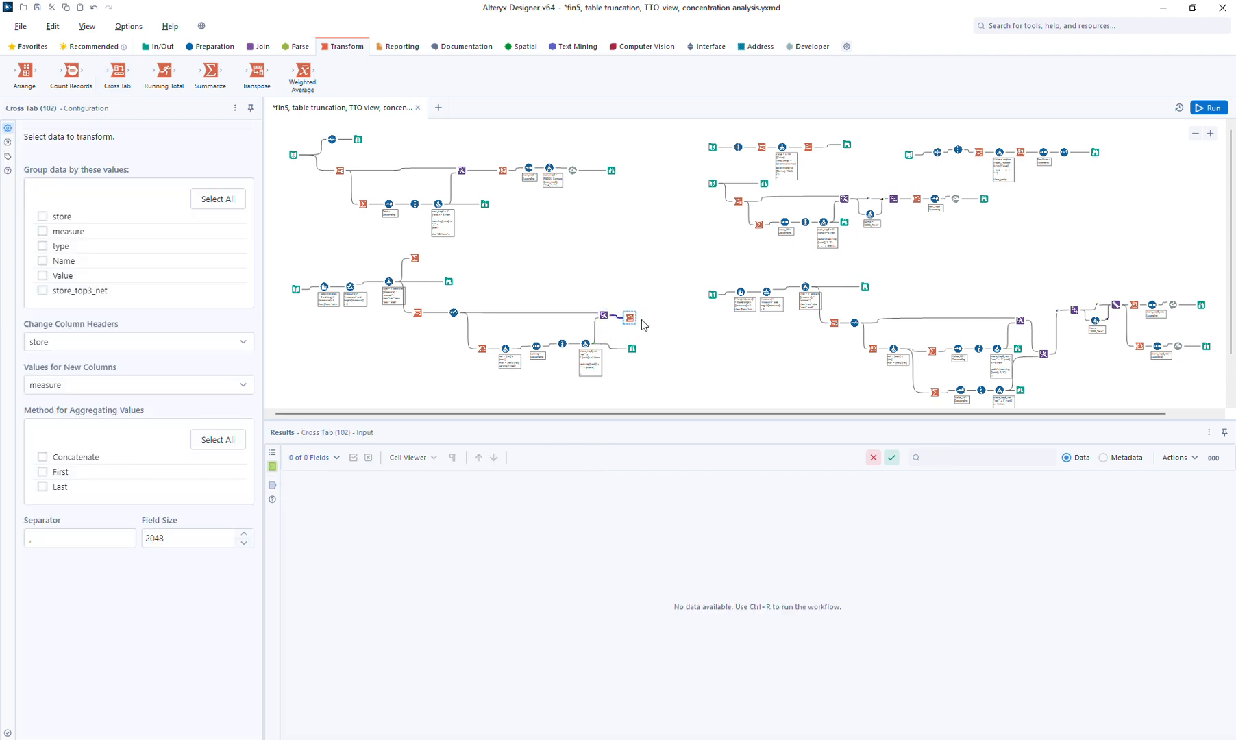
pyautogui.moveTo(630, 316); pyautogui.dragTo(635, 316)
pyautogui.hotkey('ctrl', 'shift', 'b')
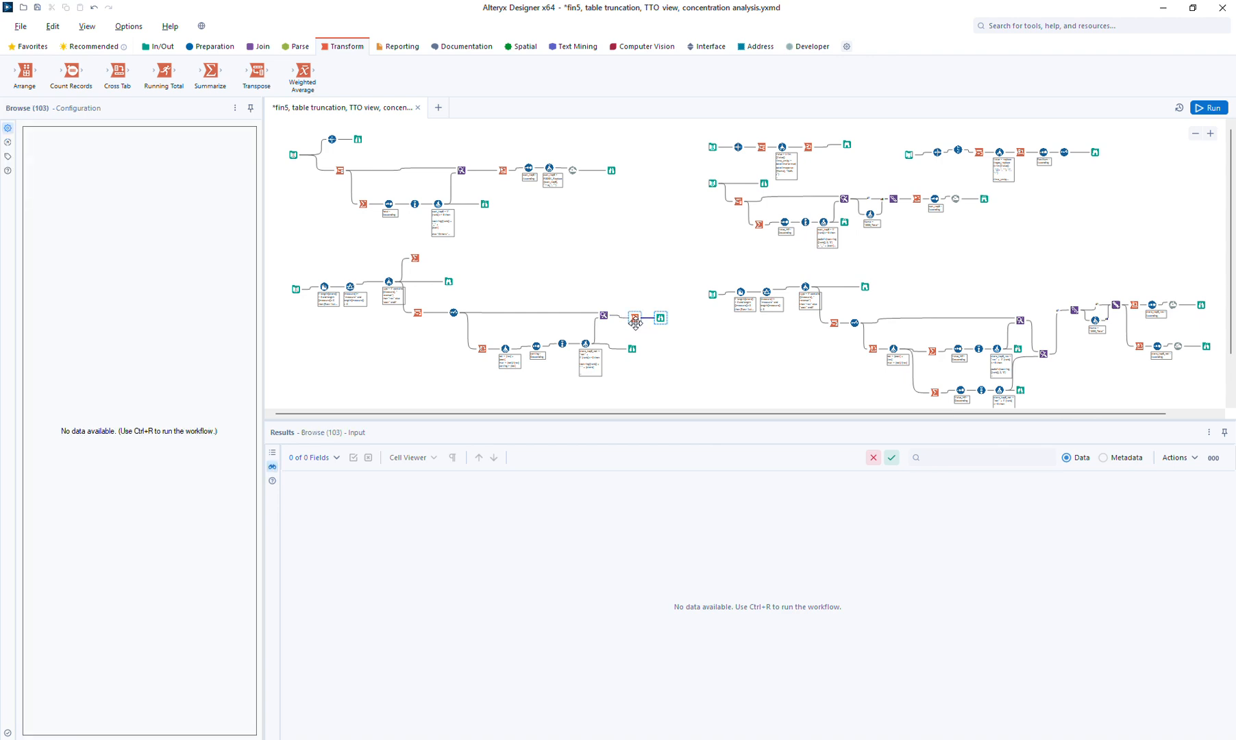
# Group the Cross Tab by store_top3_net and measure, with Name headers and Value values
pyautogui.click(635, 318)
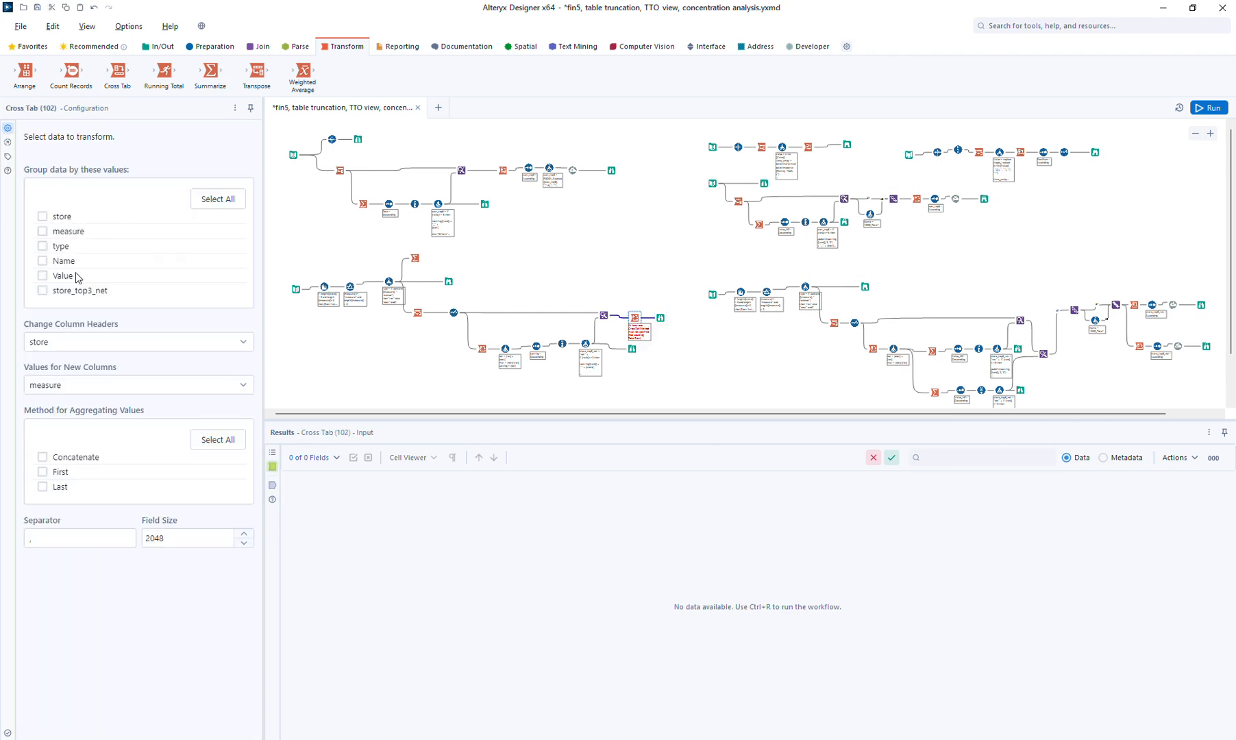
pyautogui.click(84, 292)
pyautogui.click(77, 343)
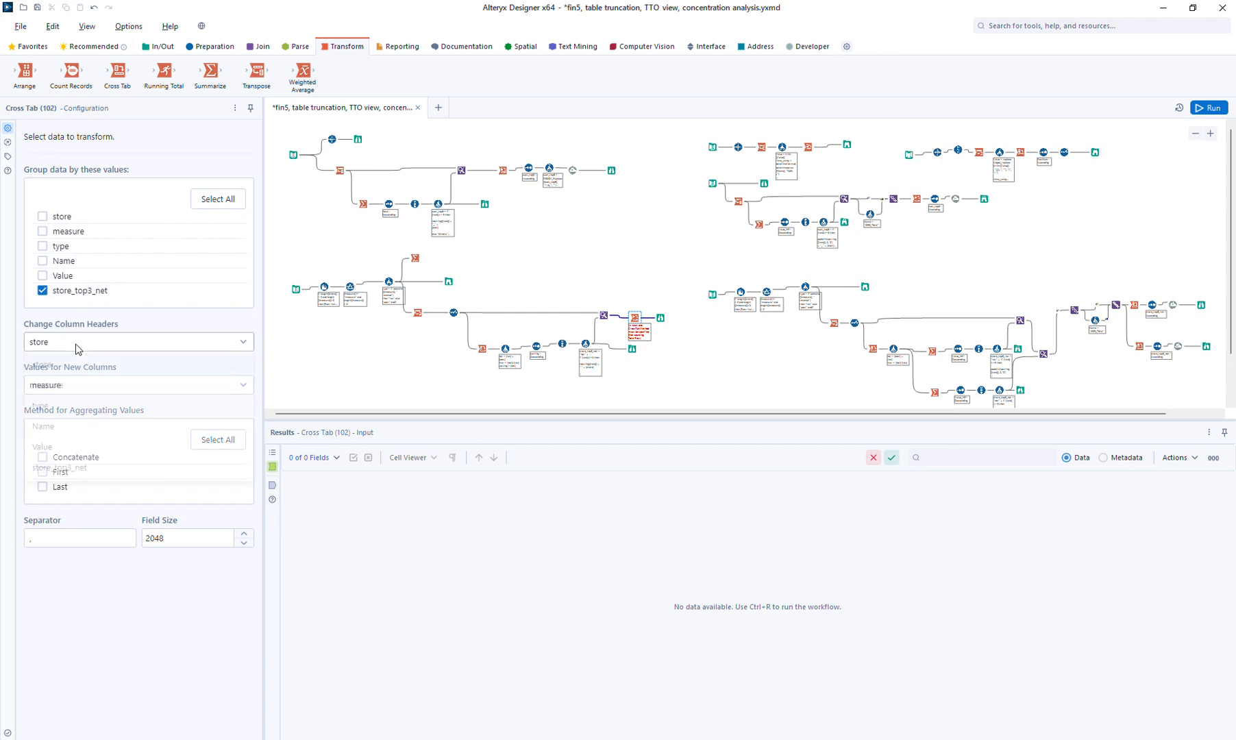
pyautogui.click(69, 432)
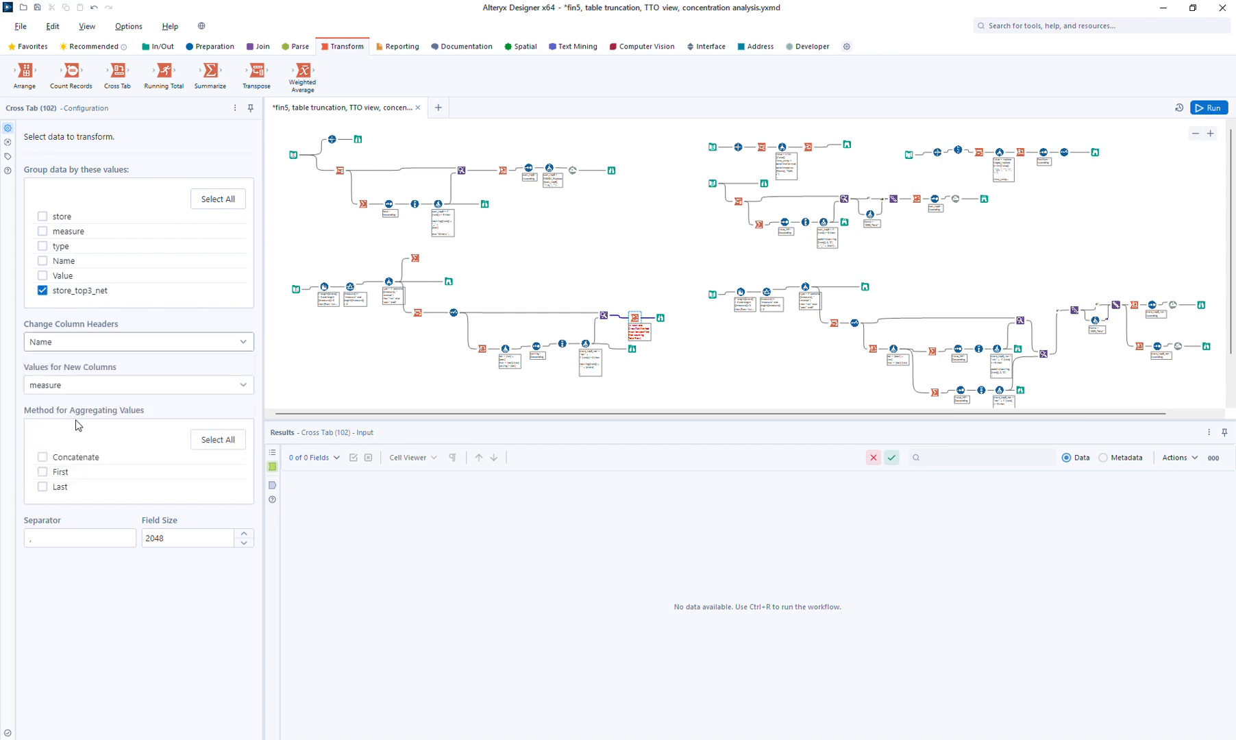
pyautogui.click(67, 392)
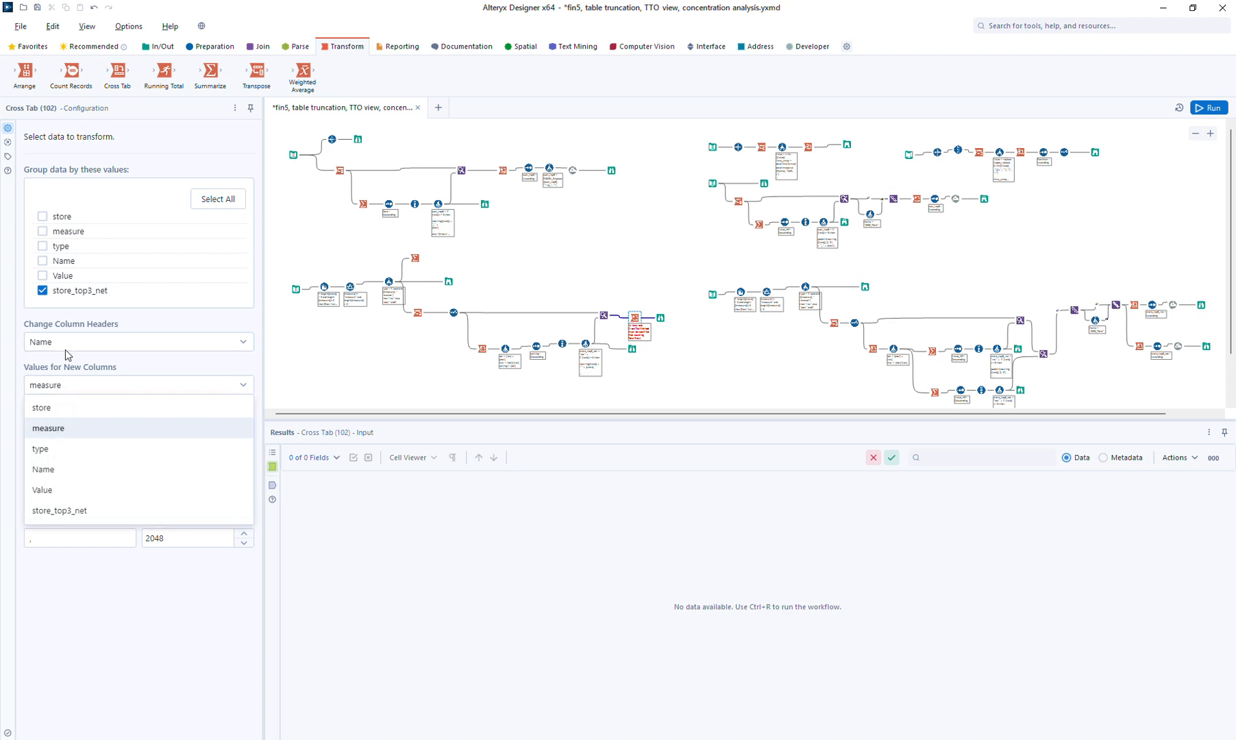
pyautogui.click(69, 236)
pyautogui.click(71, 236)
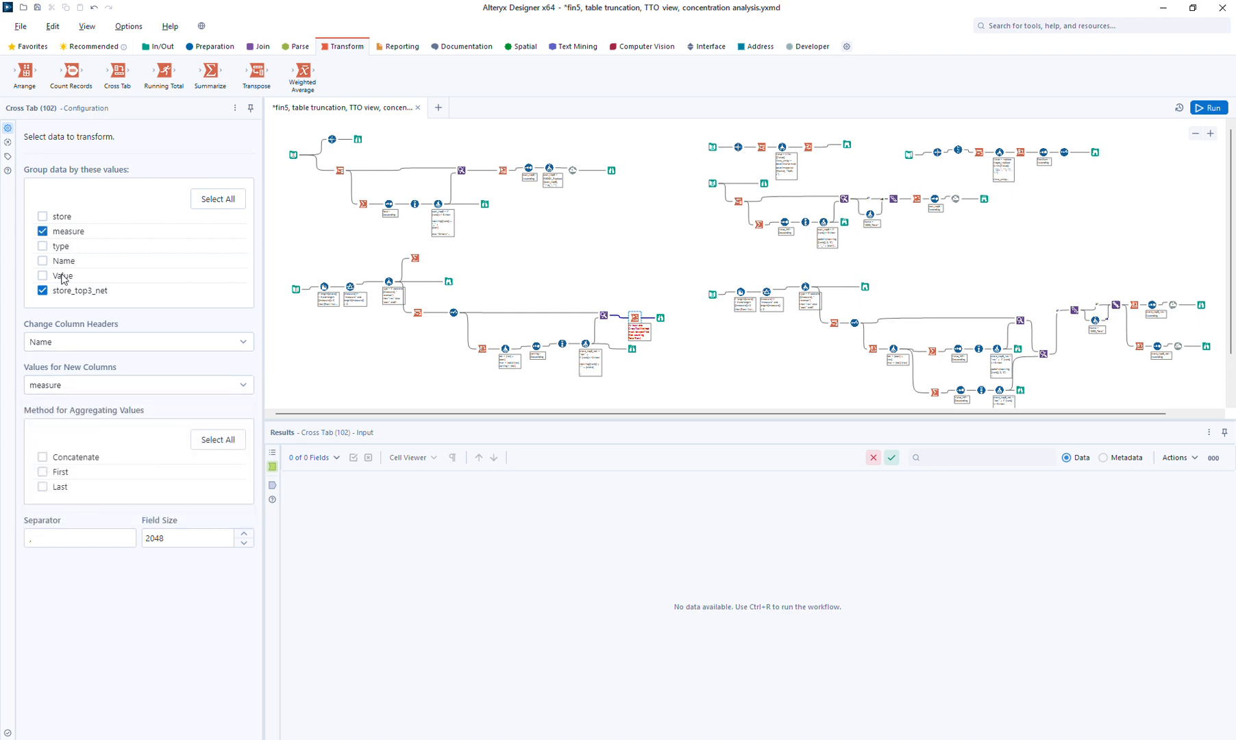
pyautogui.click(59, 388)
pyautogui.click(55, 491)
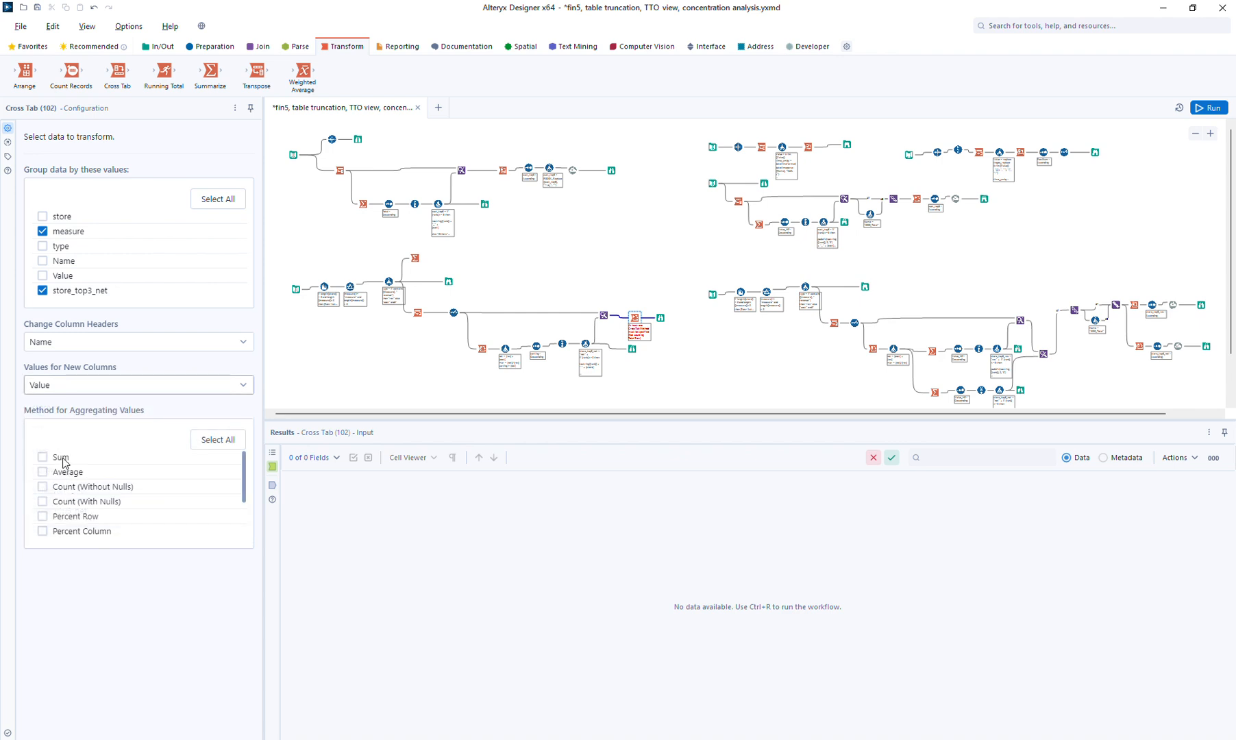
pyautogui.click(661, 319)
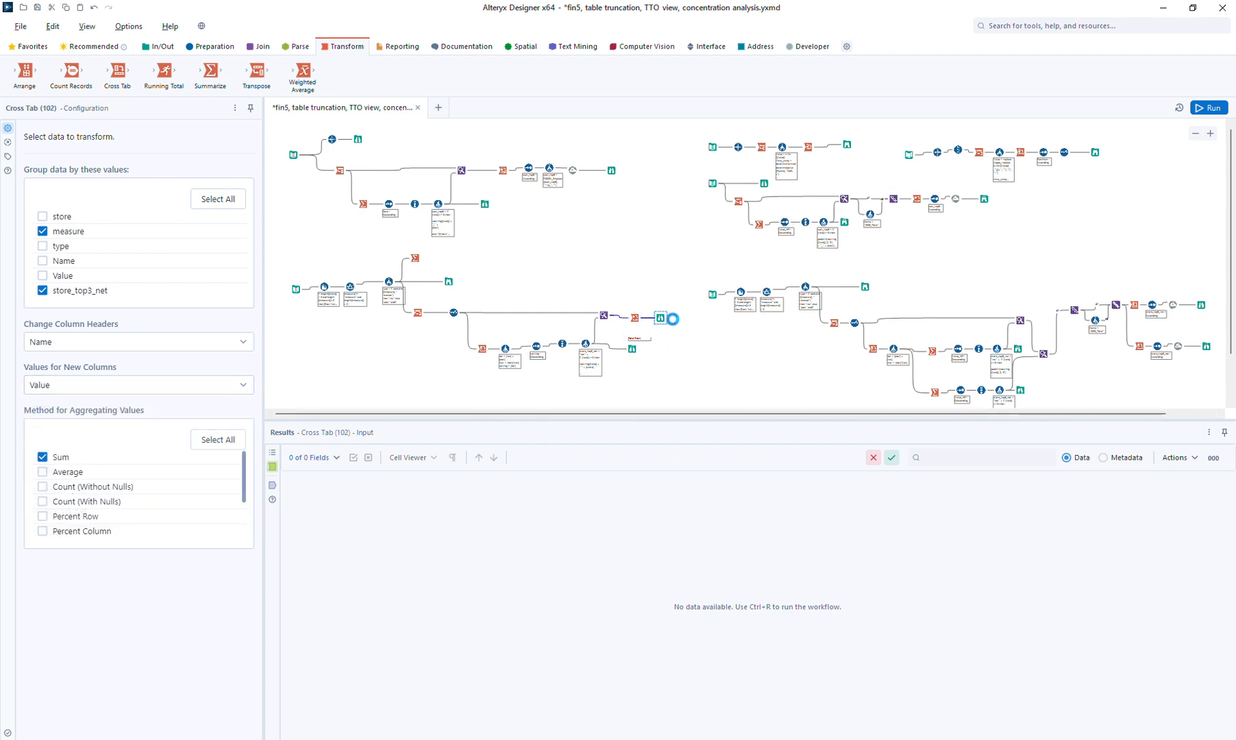
# Insert a Sort before the Browse, ordering by store_top3_net then measure ascending
pyautogui.click(221, 47)
pyautogui.moveTo(759, 74); pyautogui.dragTo(652, 317)
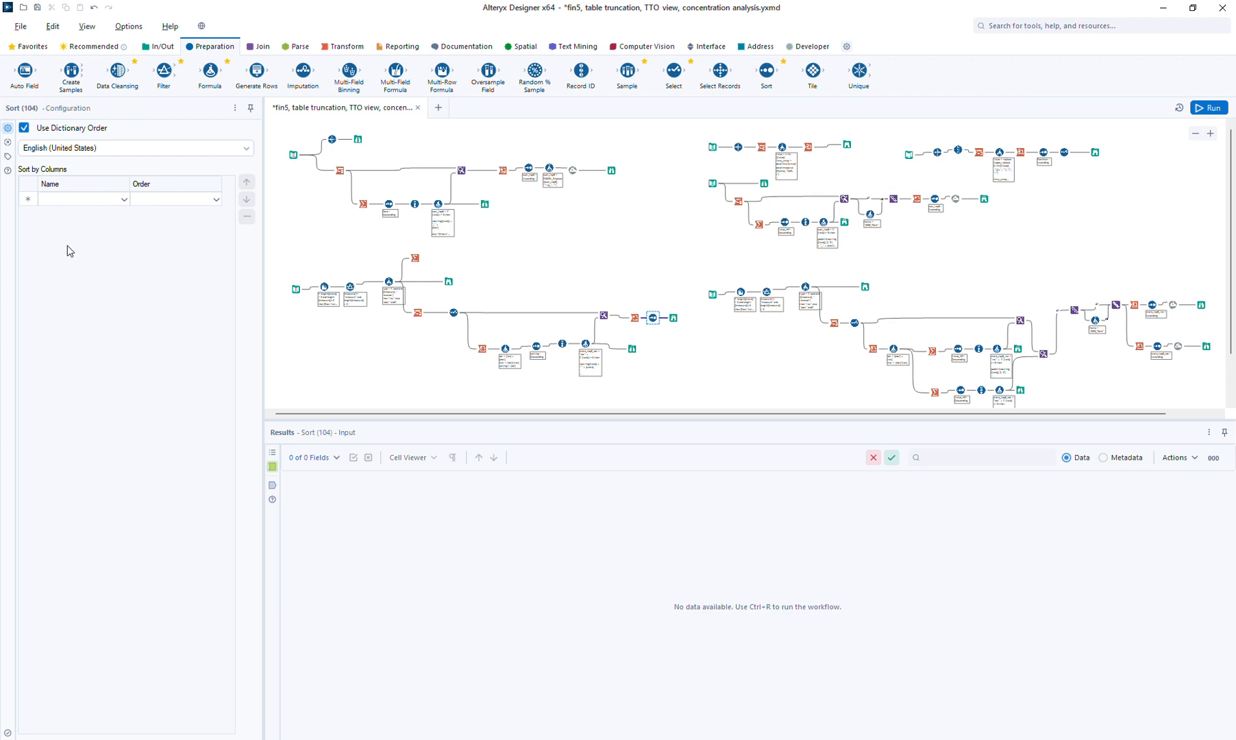
pyautogui.click(61, 199)
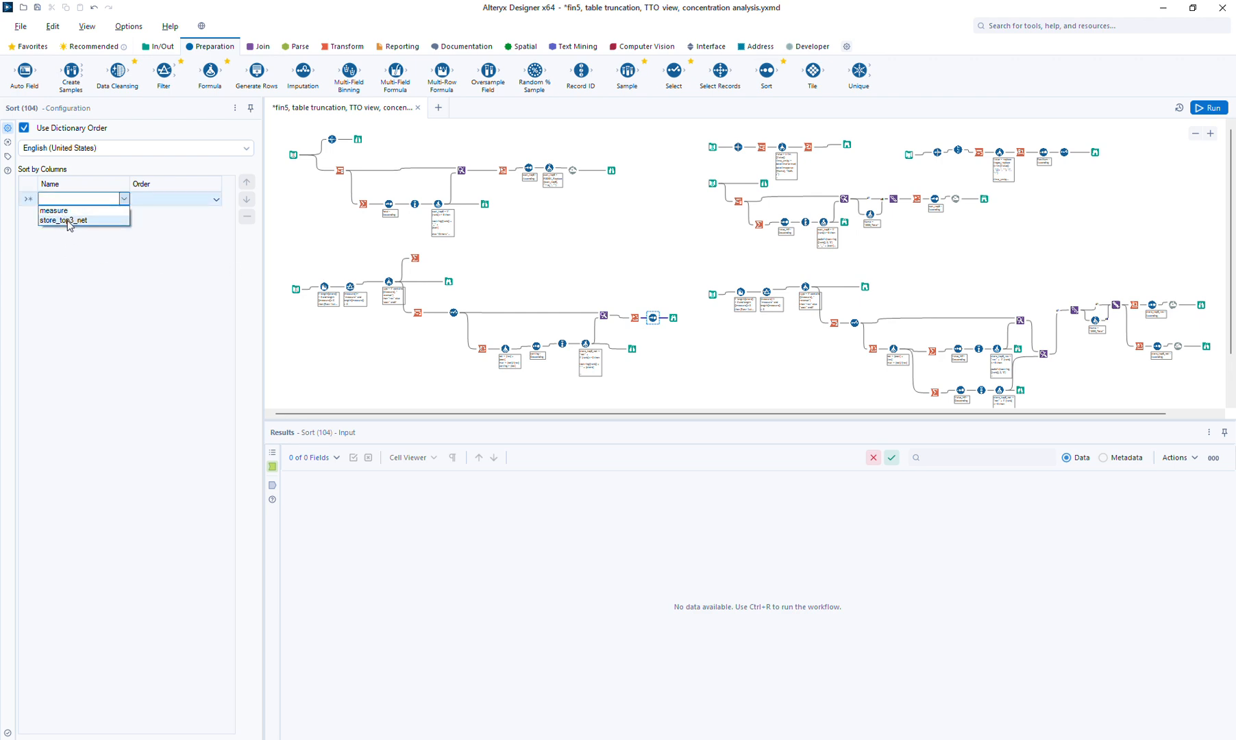
pyautogui.click(69, 220)
pyautogui.click(76, 215)
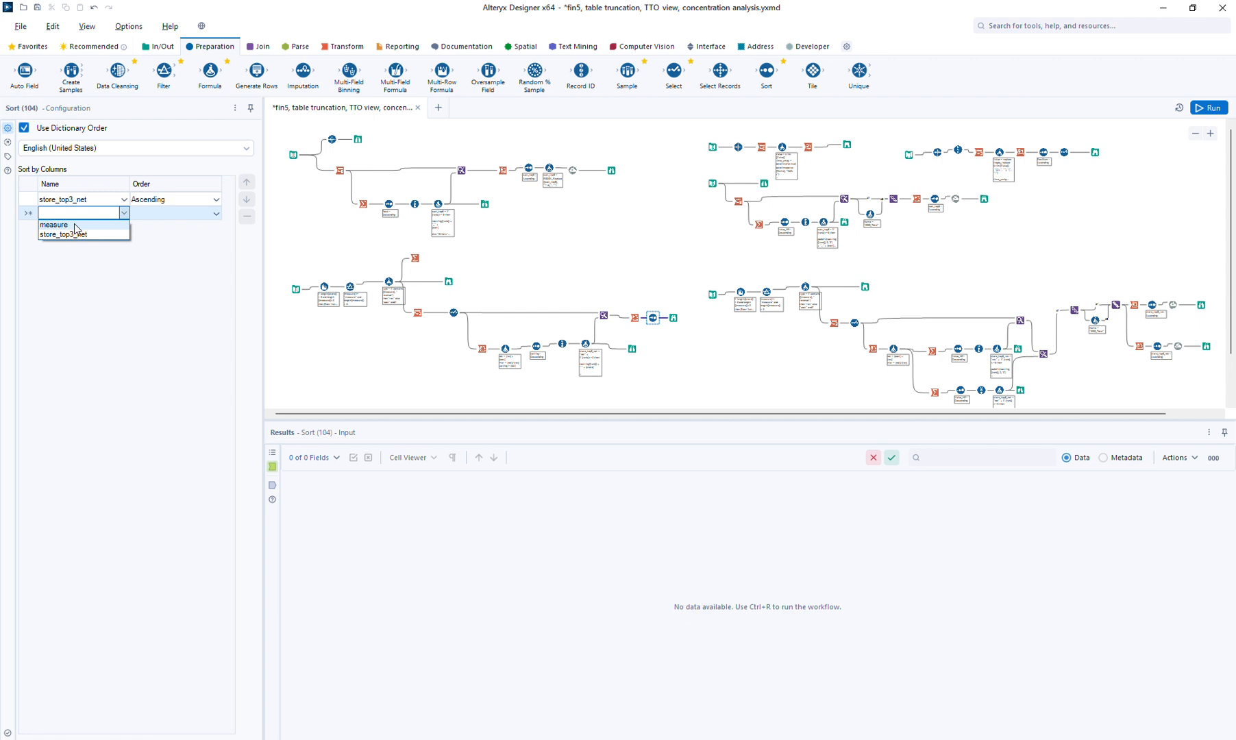
pyautogui.click(69, 225)
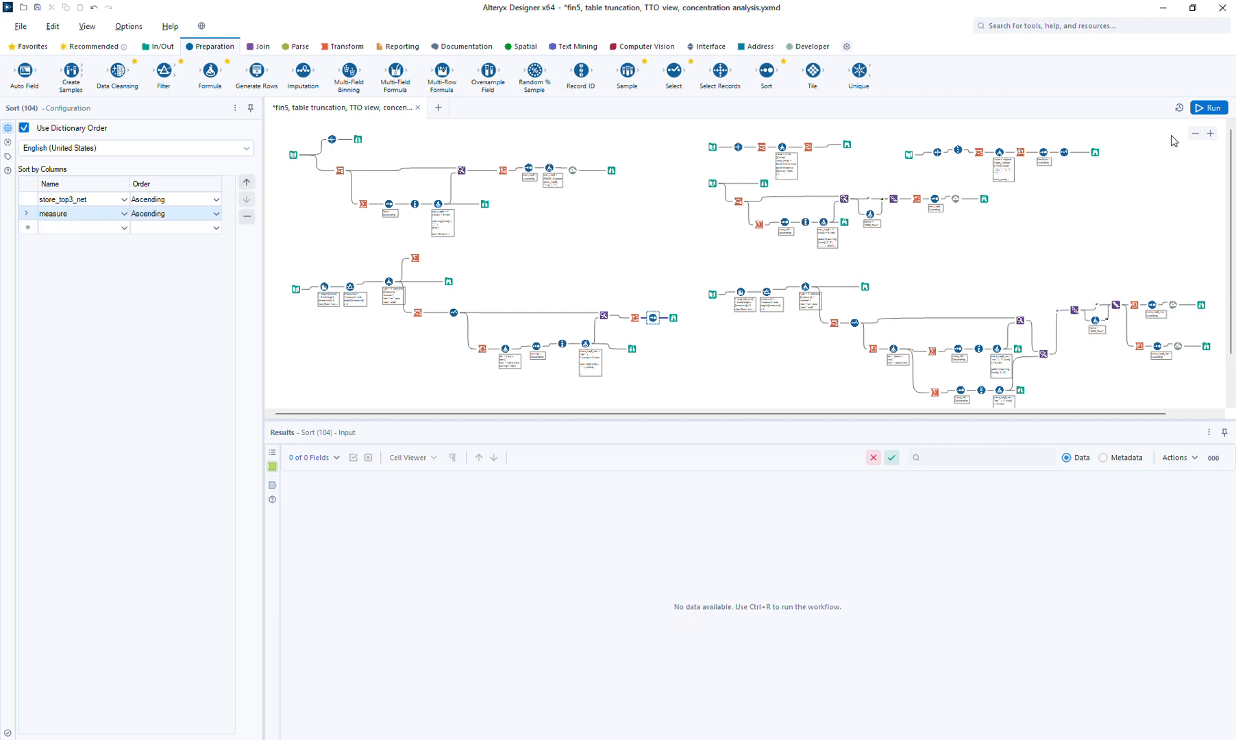
# Run the workflow and view the sorted 24-row cross-tab output
pyautogui.click(720, 326)
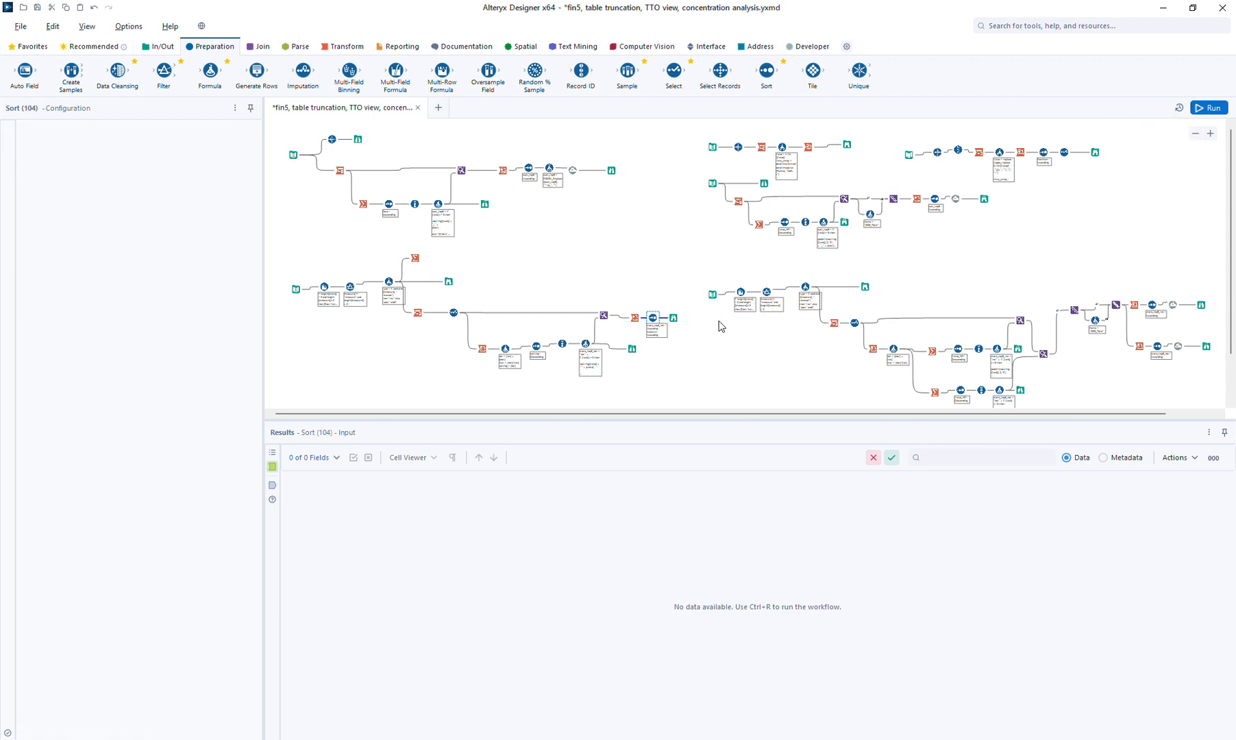
pyautogui.hotkey('ctrl', 'r')
pyautogui.click(653, 318)
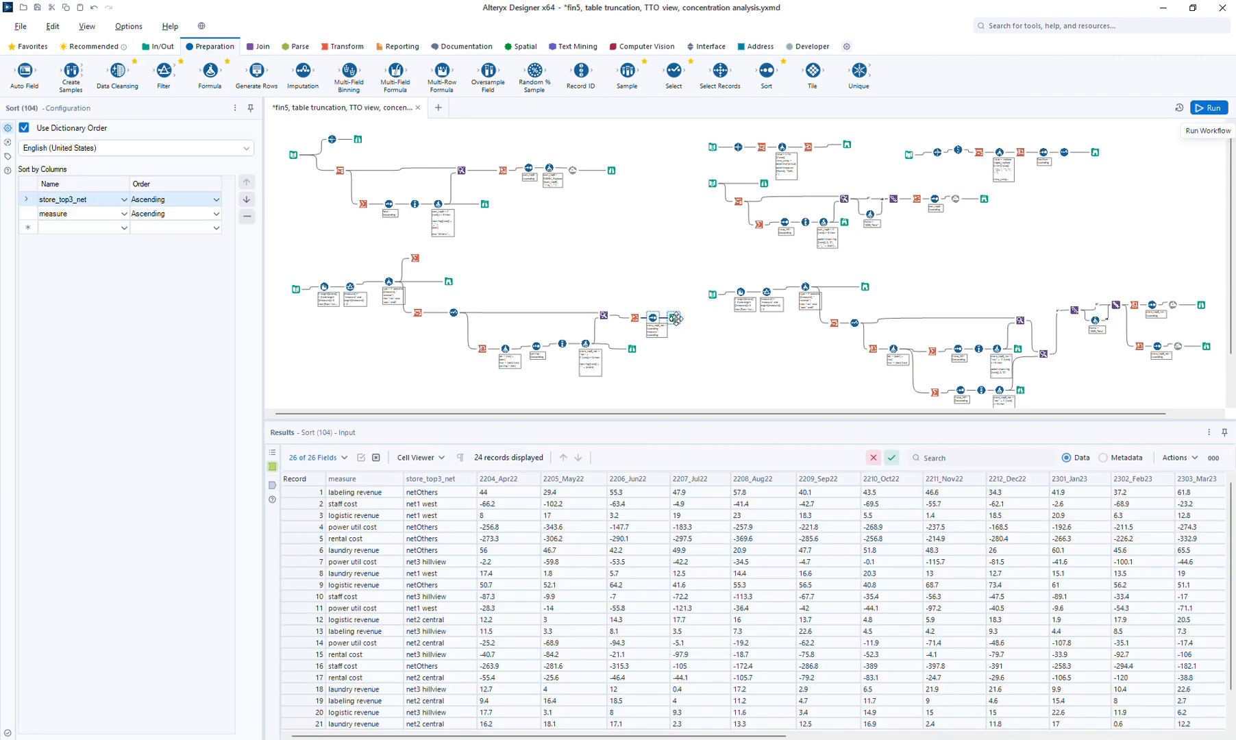
# Review the Browse (103) results down to netOthers rows 20–24, then return to Formula (100)
pyautogui.click(674, 318)
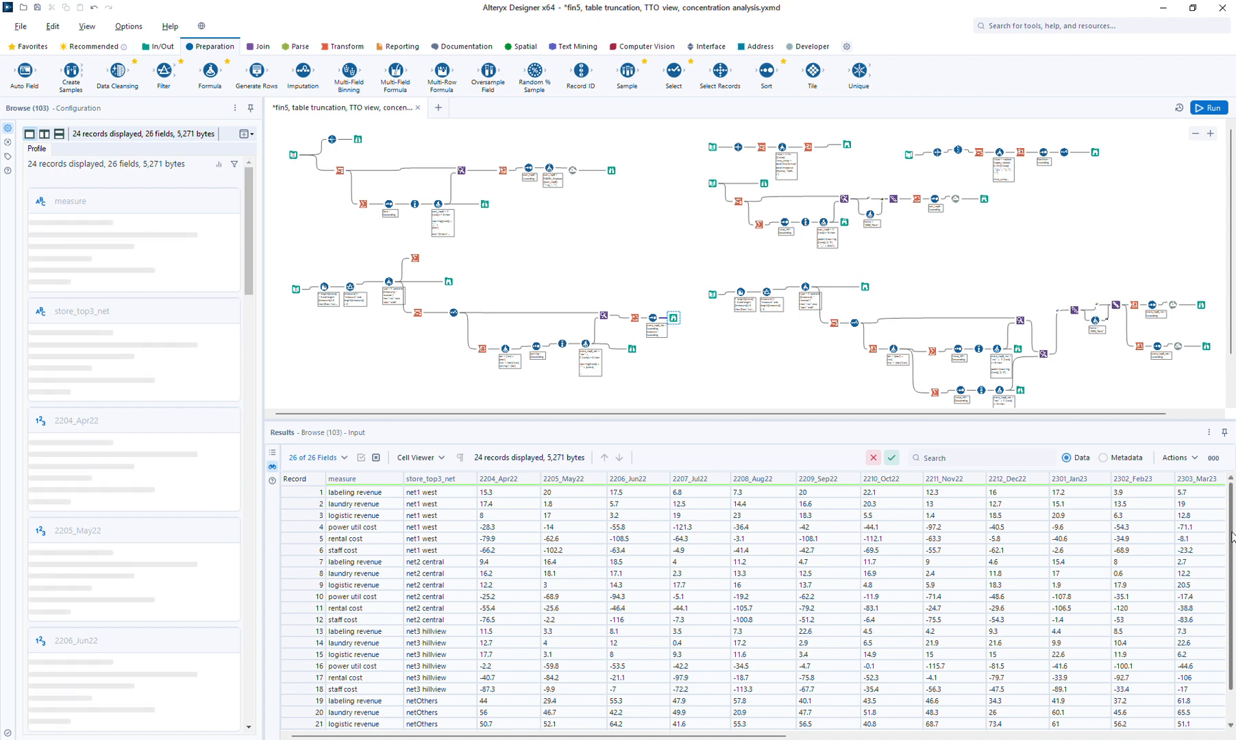
pyautogui.scroll(-1, 1231, 536)
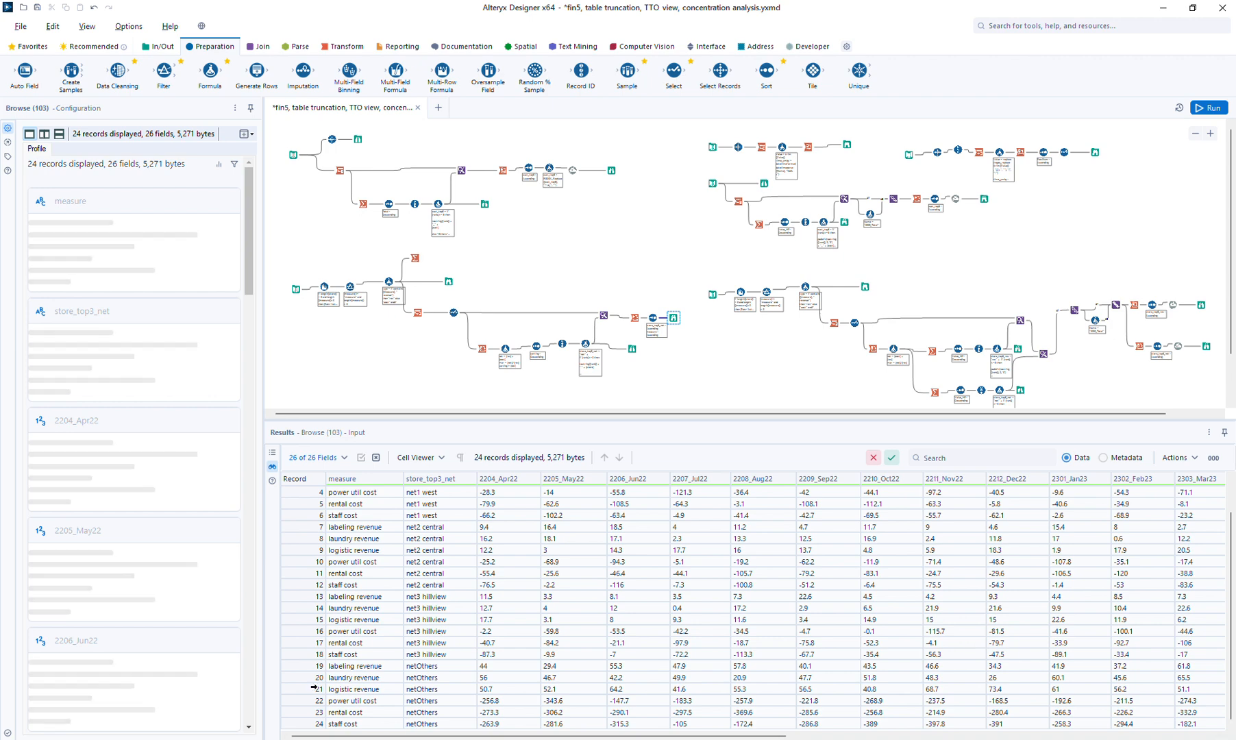
pyautogui.moveTo(301, 678); pyautogui.dragTo(312, 723)
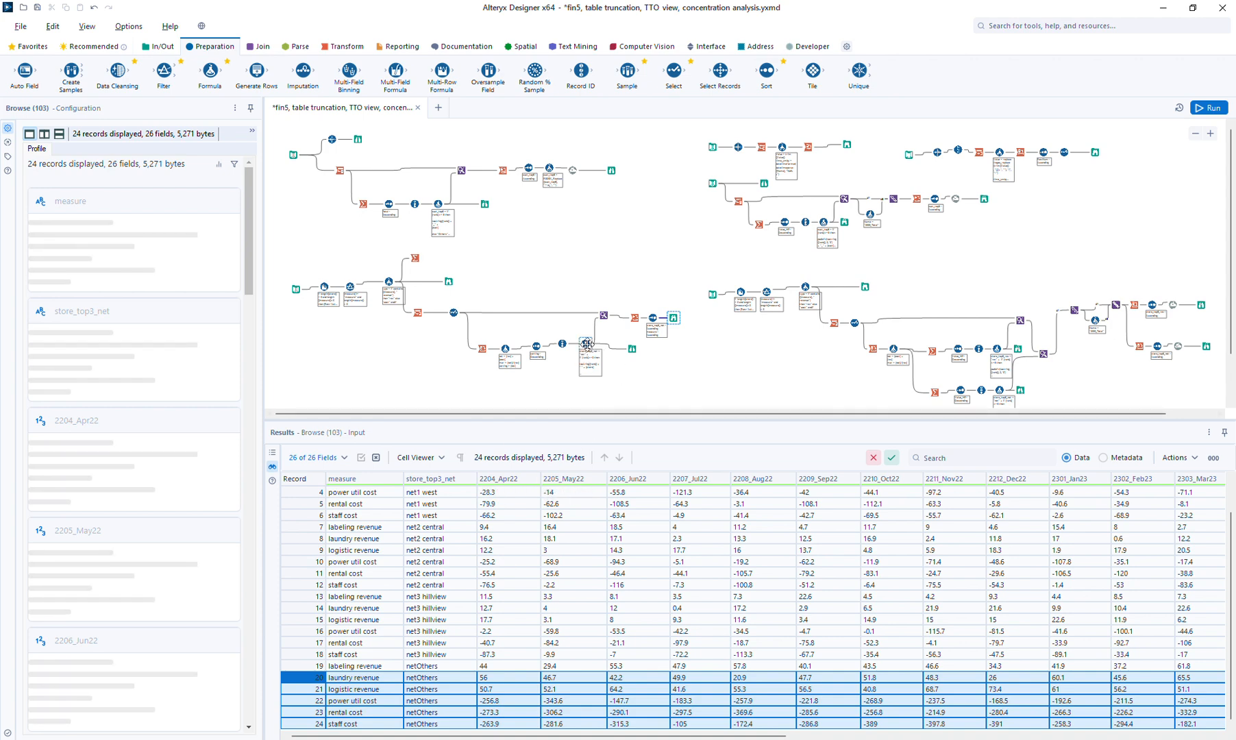
pyautogui.click(587, 344)
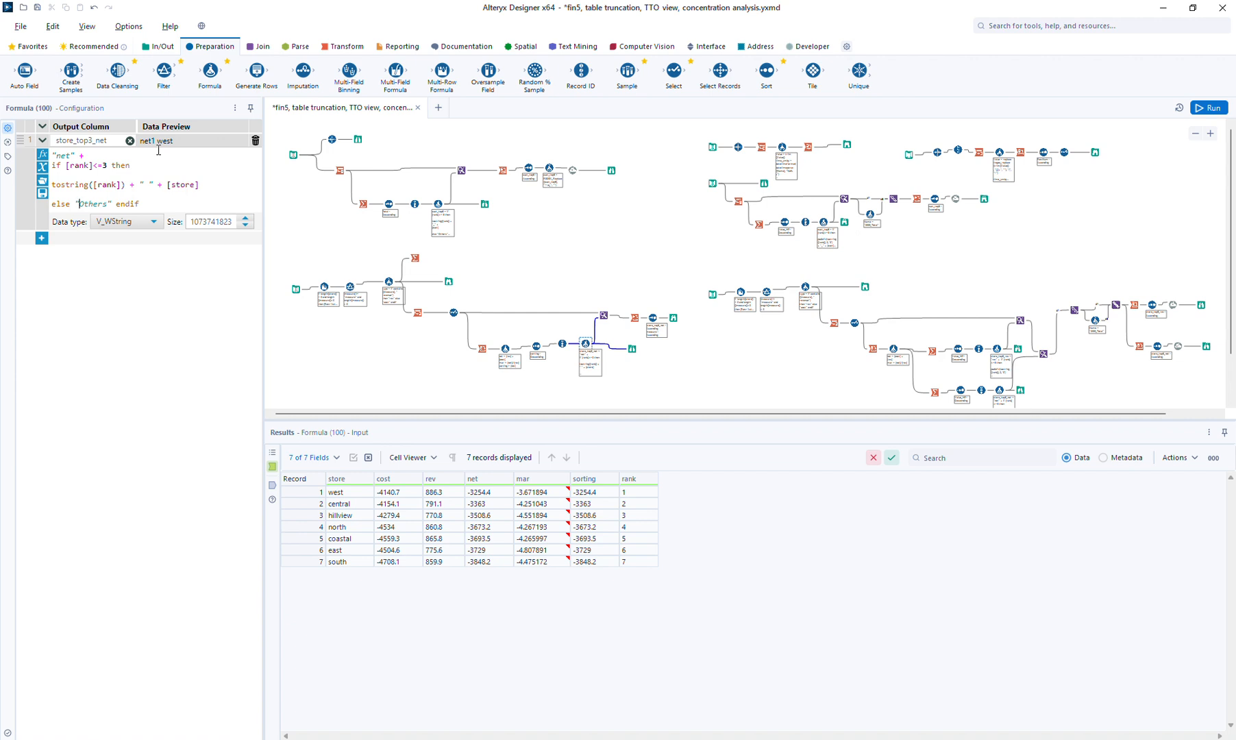
# Change the else label to "net4 Others", rerun, and check the Browse (103) output
pyautogui.write('4')
pyautogui.click(1204, 107)
pyautogui.click(673, 318)
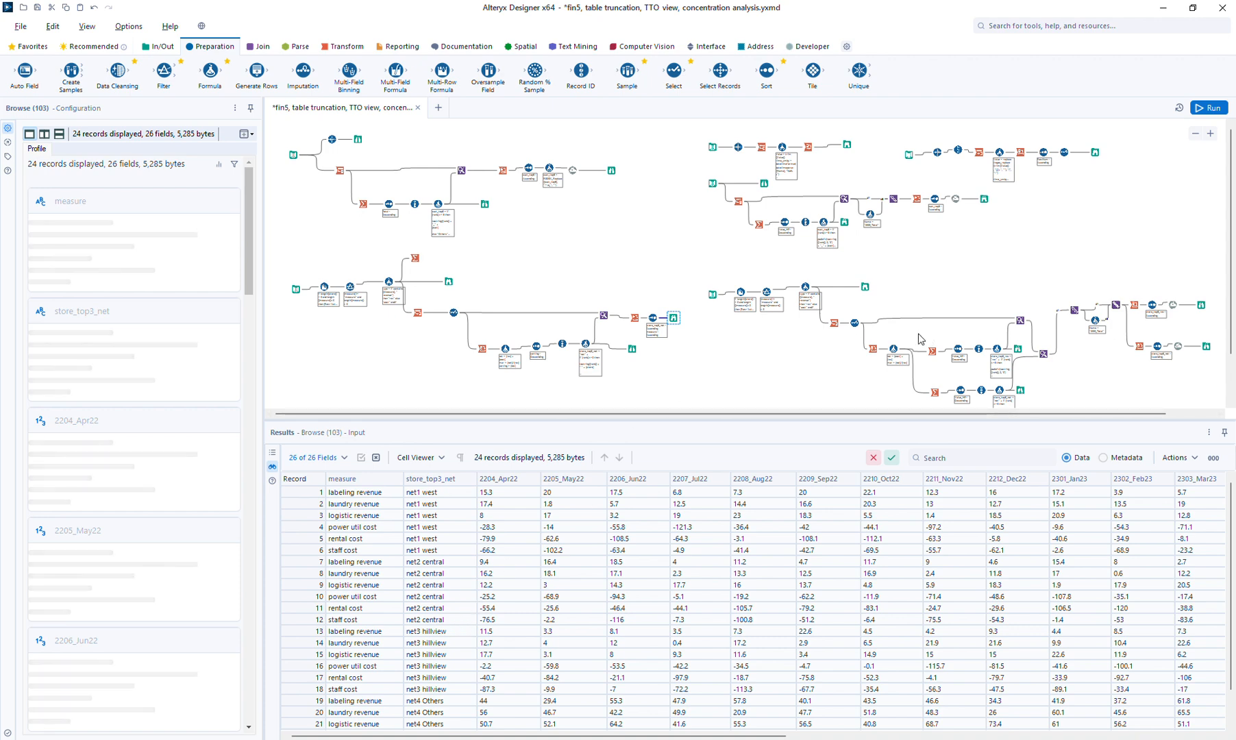
# Zoom out and move the lower-right workflow further right to make room
pyautogui.click(1196, 135)
pyautogui.moveTo(629, 257); pyautogui.dragTo(1098, 378)
pyautogui.moveTo(771, 255); pyautogui.dragTo(891, 258)
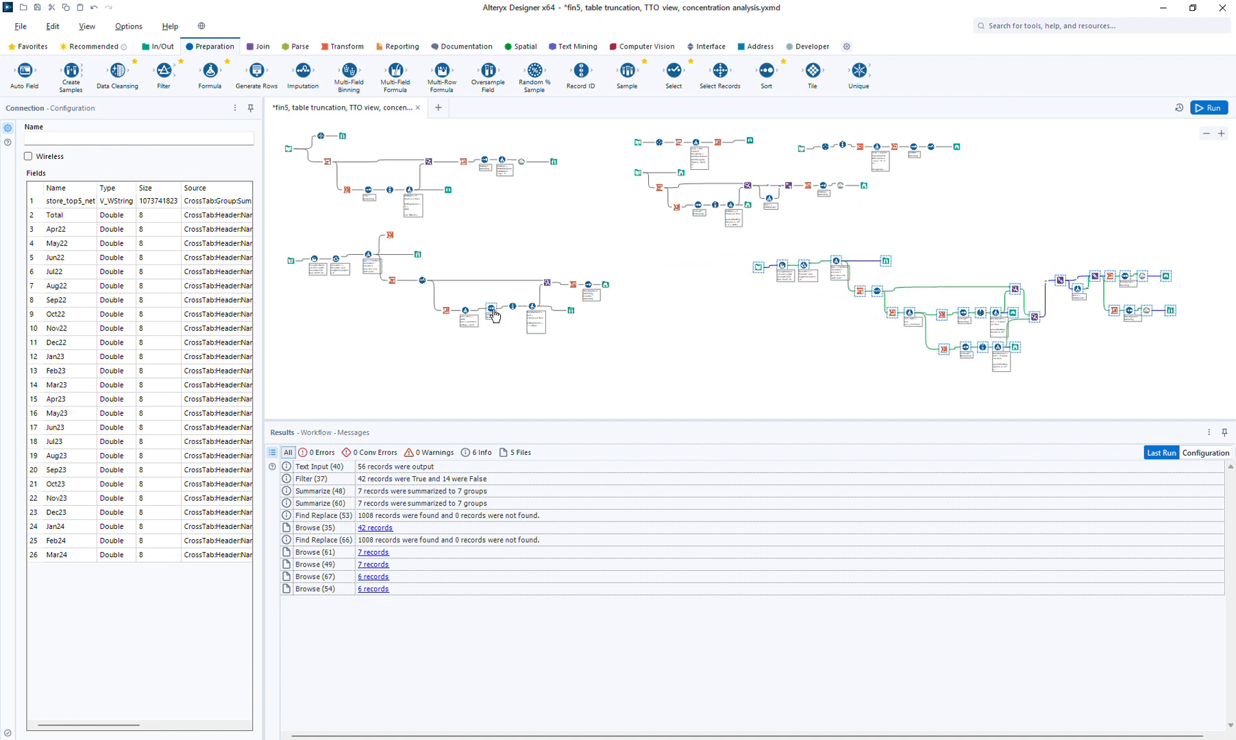
# Copy the net-ranking branch of tools and paste it below the original
pyautogui.click(467, 313)
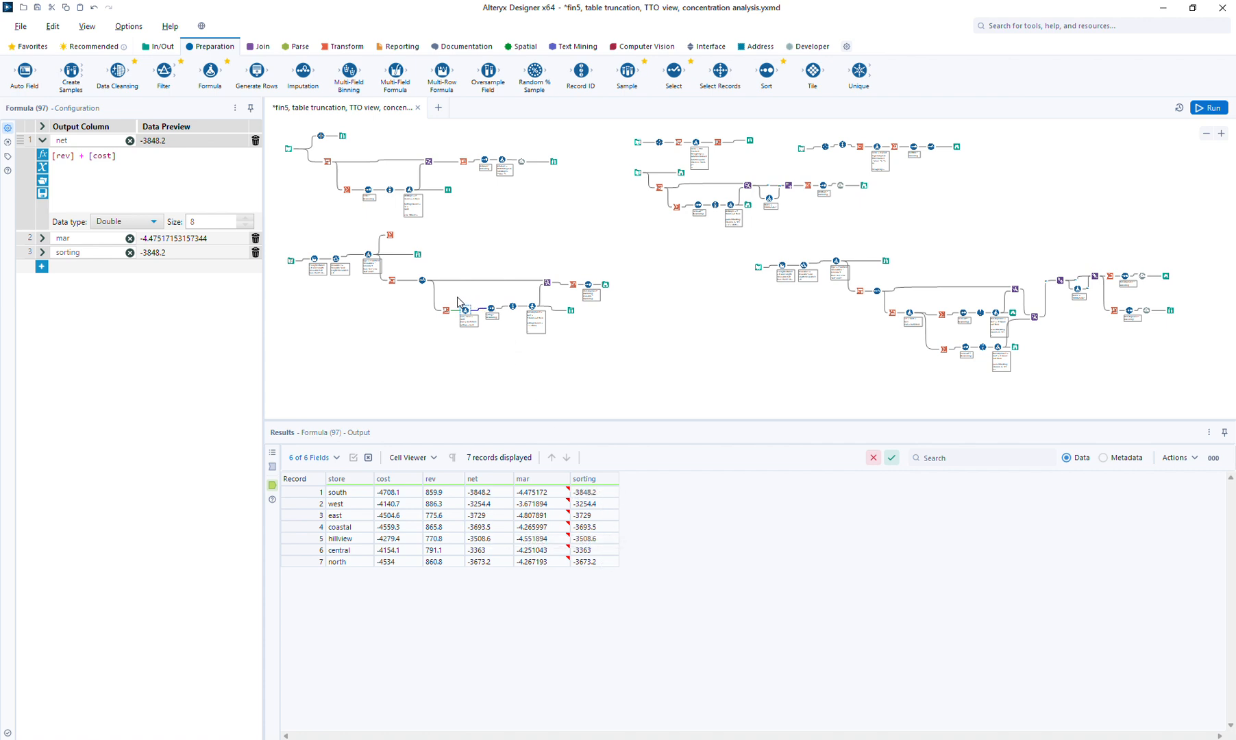
pyautogui.moveTo(457, 301); pyautogui.dragTo(602, 345)
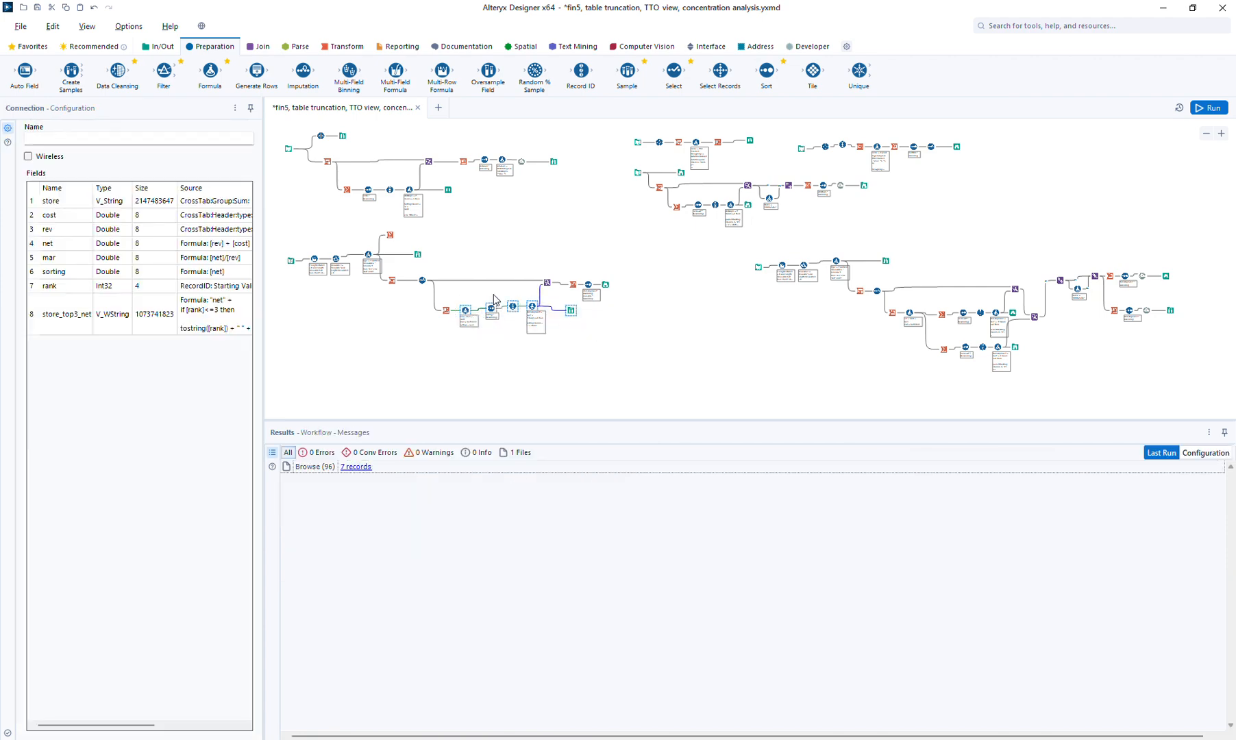
pyautogui.moveTo(460, 266); pyautogui.dragTo(641, 359)
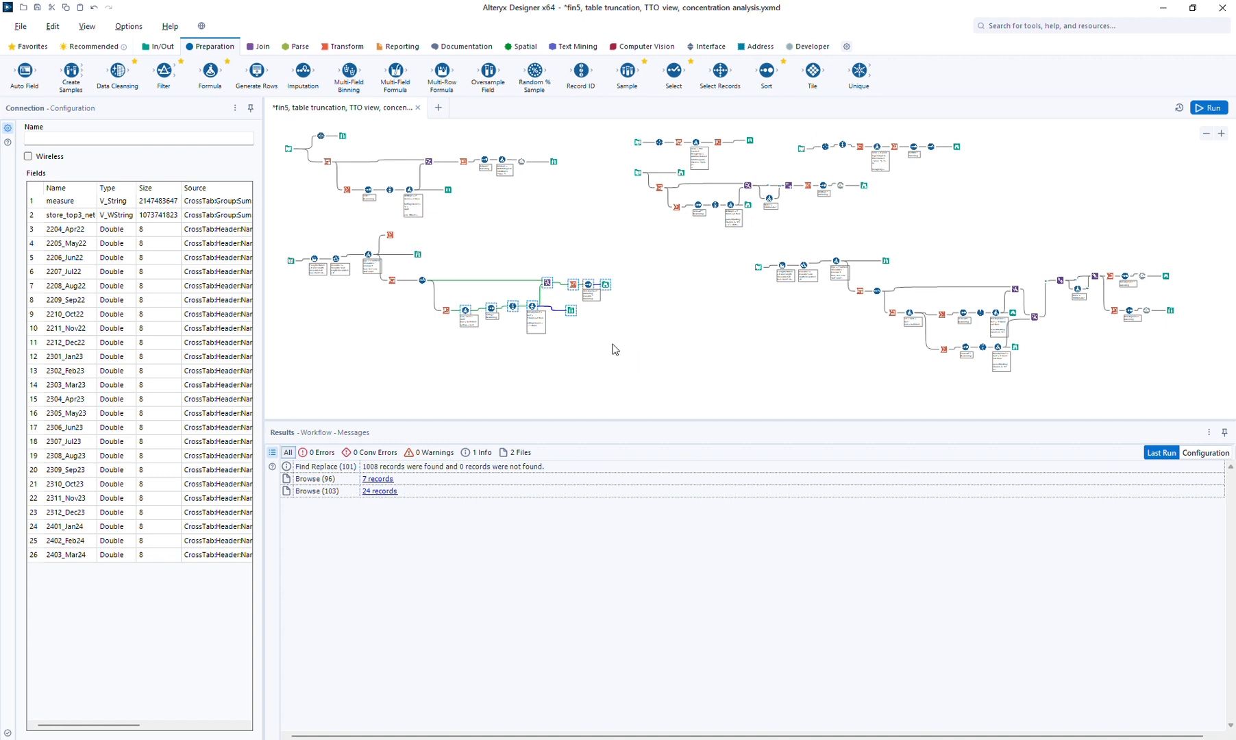
pyautogui.click(538, 360)
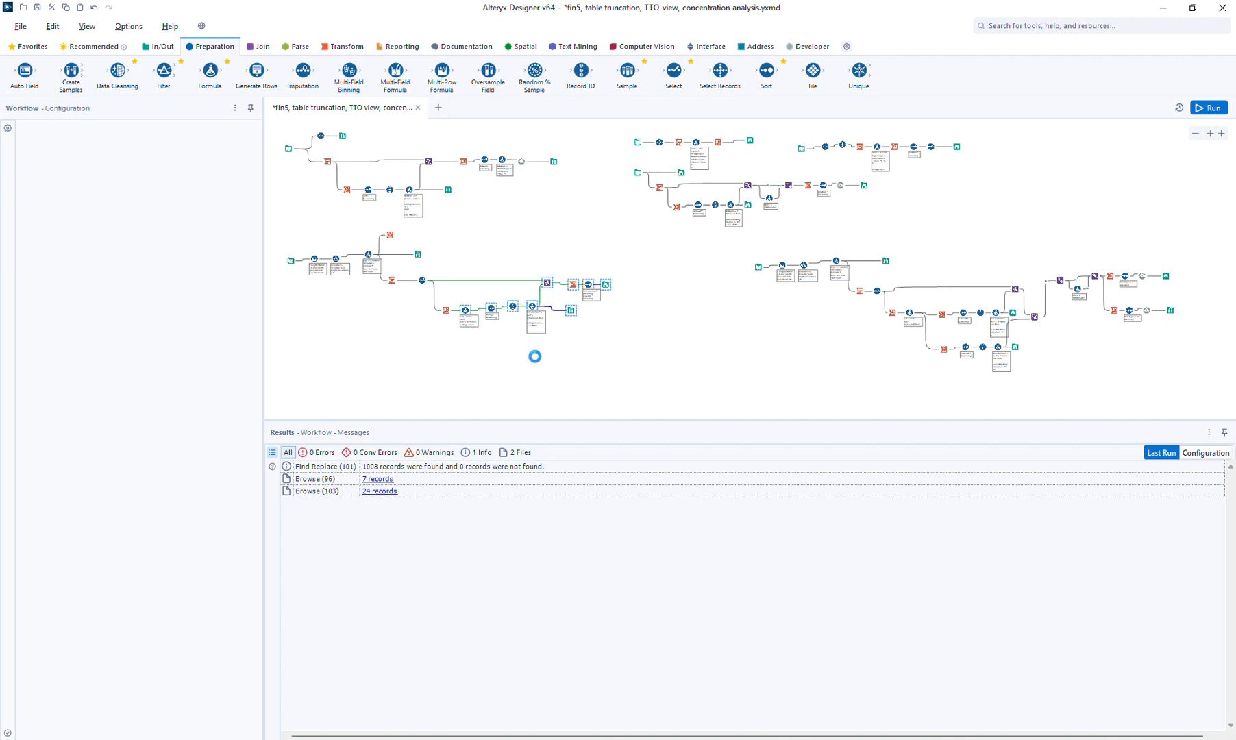
pyautogui.hotkey('ctrl', 'v')
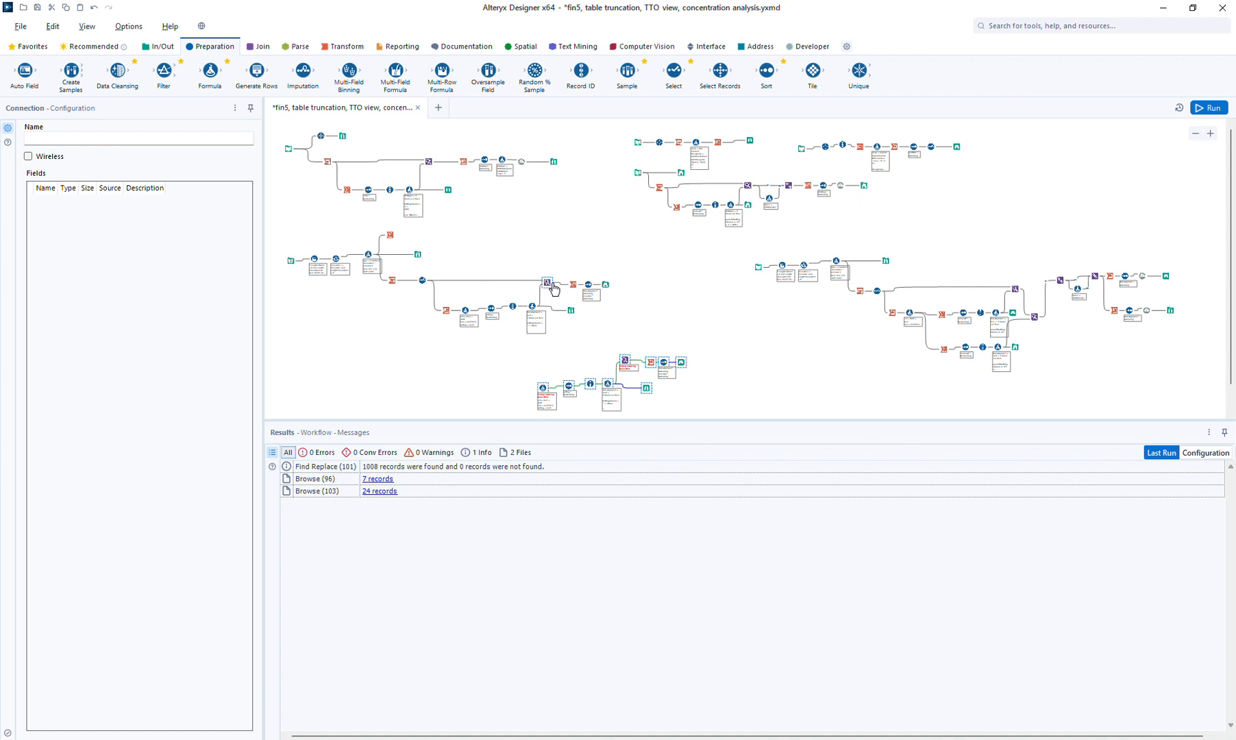
# Connect the upstream filter output to the pasted branch's Formula
pyautogui.moveTo(553, 285); pyautogui.dragTo(621, 360)
pyautogui.moveTo(470, 311); pyautogui.dragTo(541, 387)
pyautogui.click(542, 388)
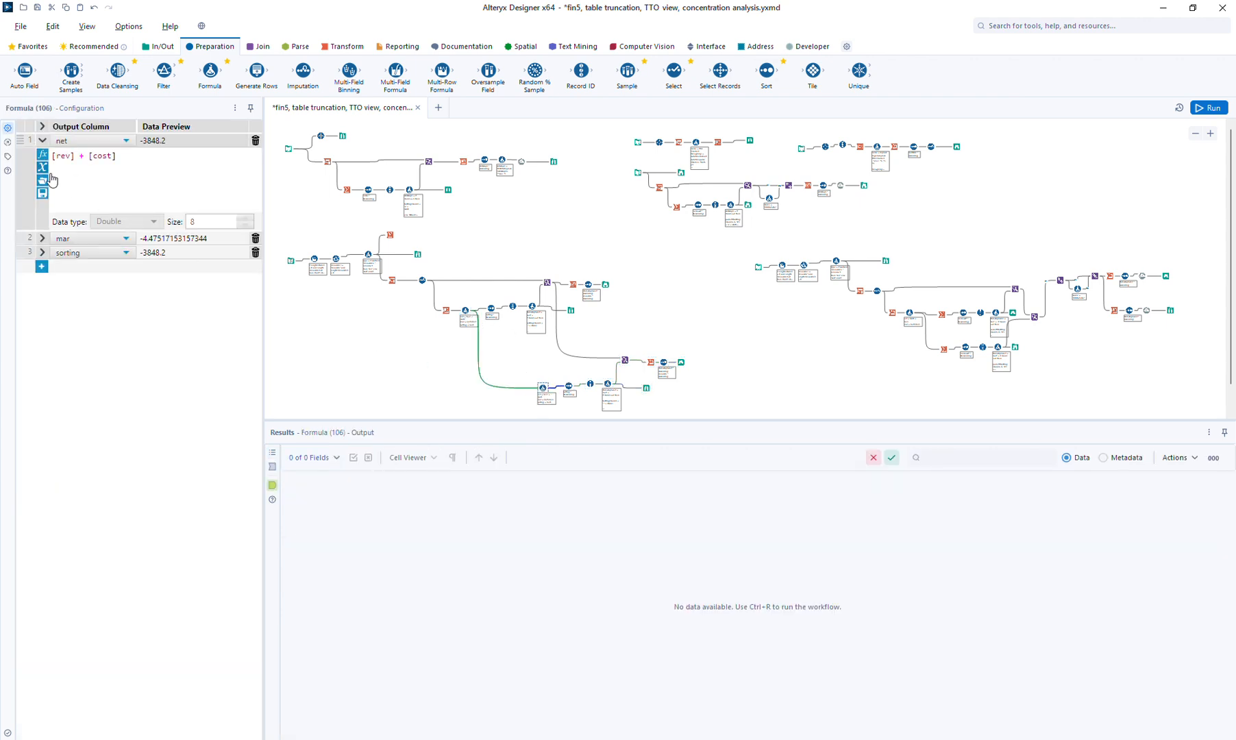
# Delete the copied net and mar formulas and change sorting's expression to [rev]
pyautogui.click(254, 141)
pyautogui.click(254, 140)
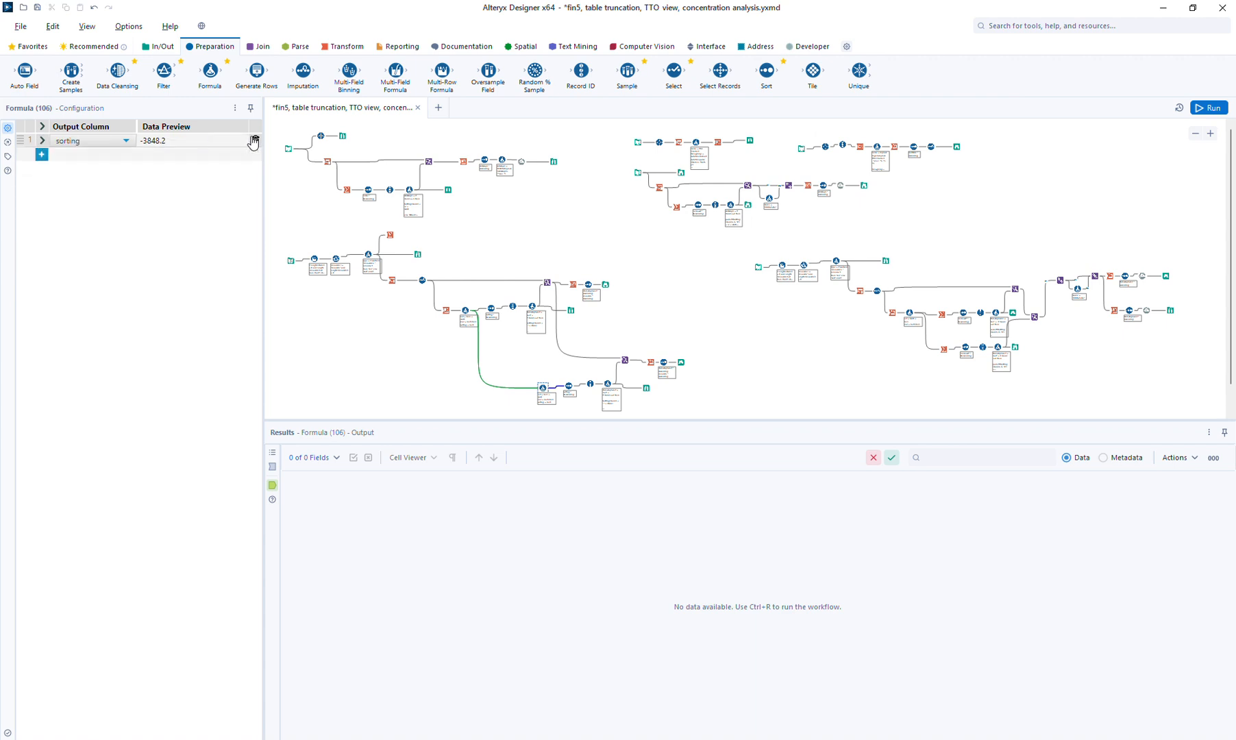
pyautogui.click(42, 139)
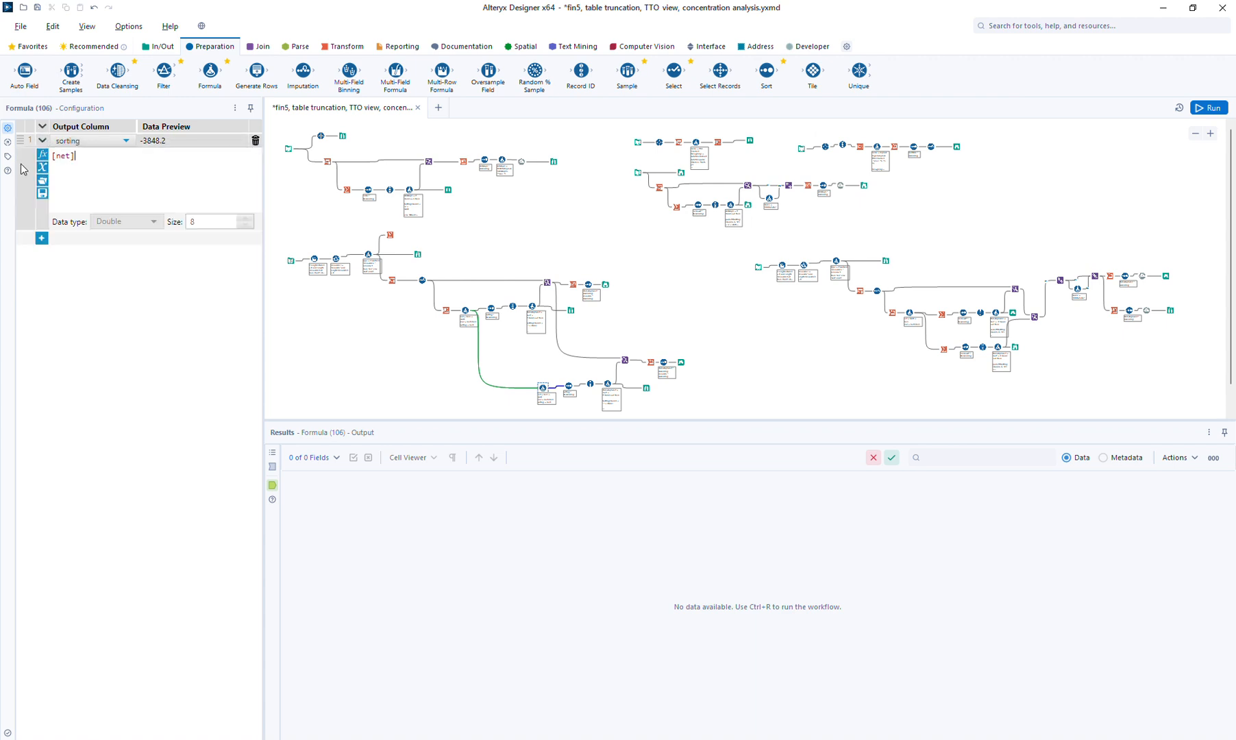
pyautogui.hotkey('ctrl', 'a')
pyautogui.press('BackSpace')
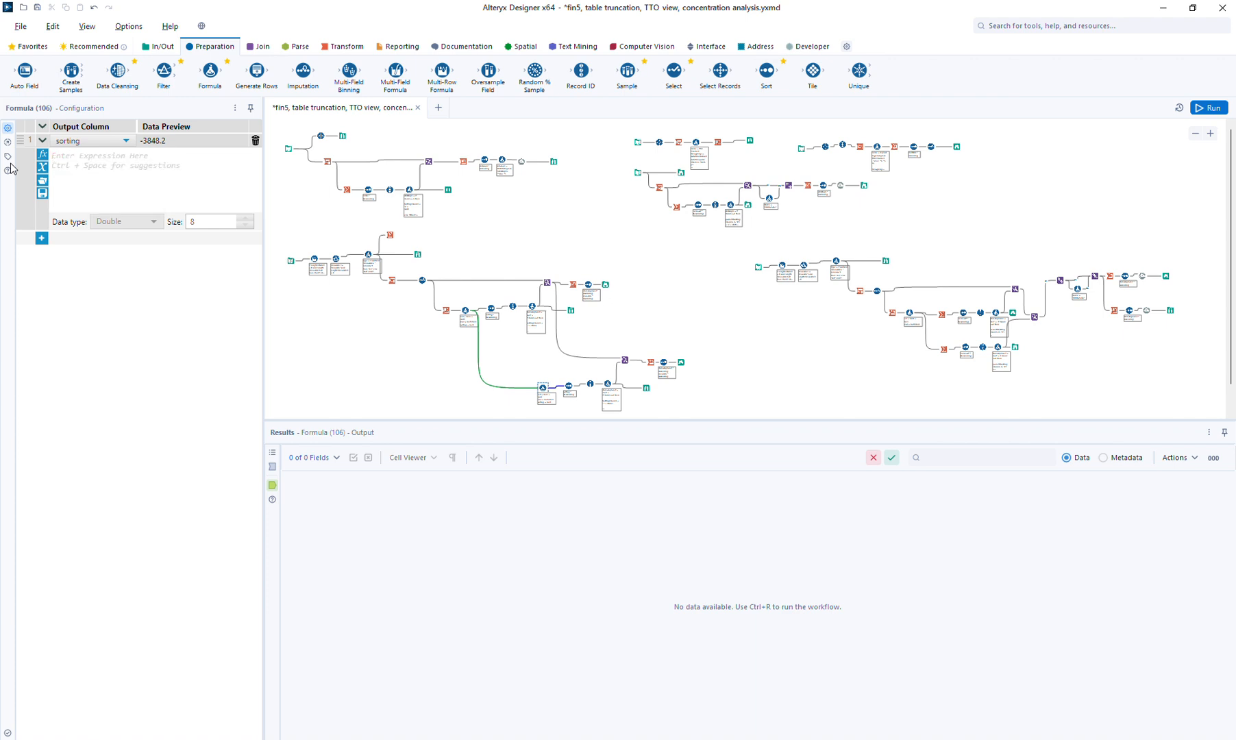
pyautogui.write('[re')
pyautogui.press('Return')
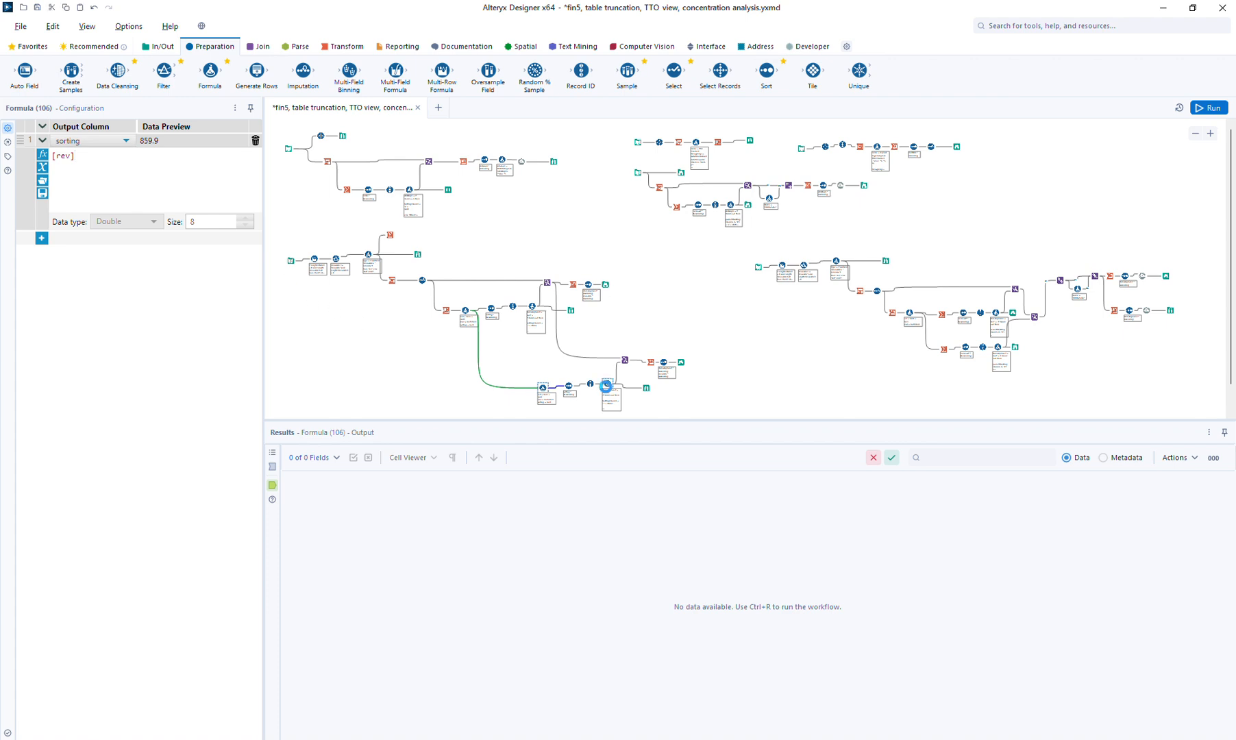
pyautogui.click(603, 387)
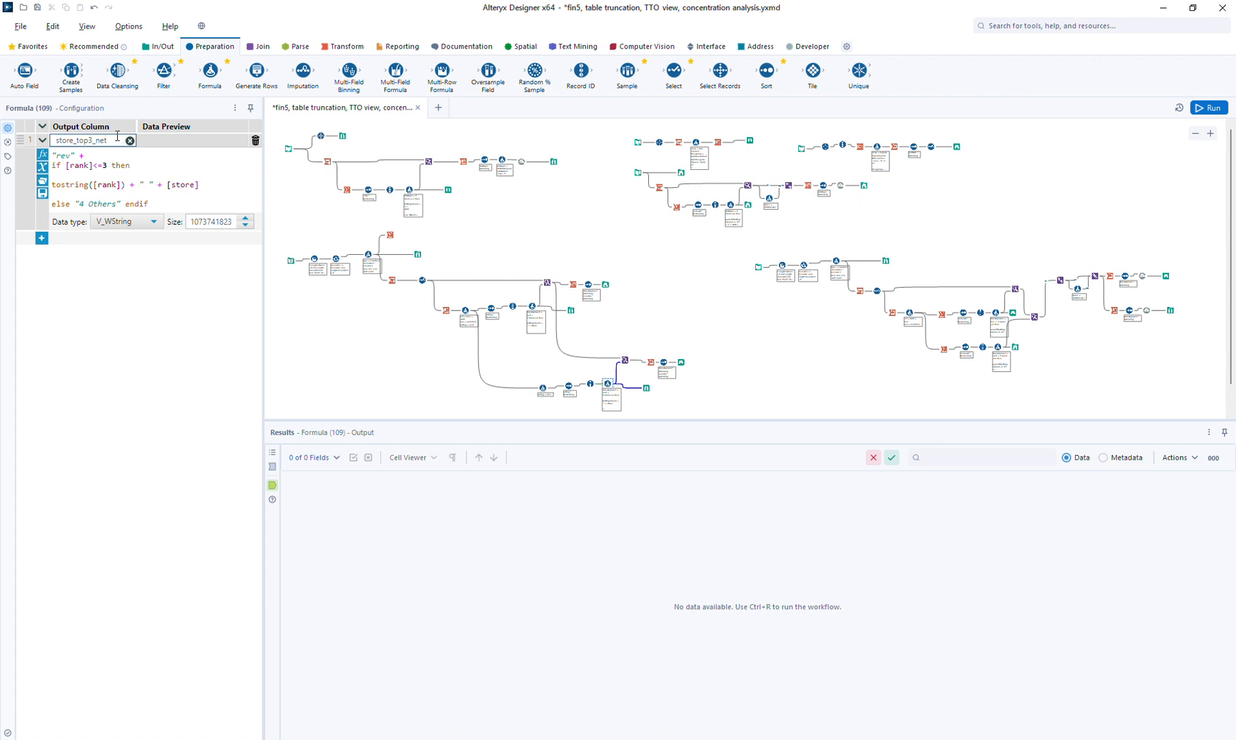
# Rename the copied label field to store_top3_rev and delete an unwanted incoming connection
pyautogui.doubleClick(114, 140)
pyautogui.click(113, 142)
pyautogui.moveTo(570, 267); pyautogui.dragTo(690, 318)
pyautogui.moveTo(605, 292); pyautogui.dragTo(681, 334)
pyautogui.press('Delete')
# Append store_top3_rev in Find Replace, group the Cross Tab by it instead of store_top3_net, and run
pyautogui.click(618, 330)
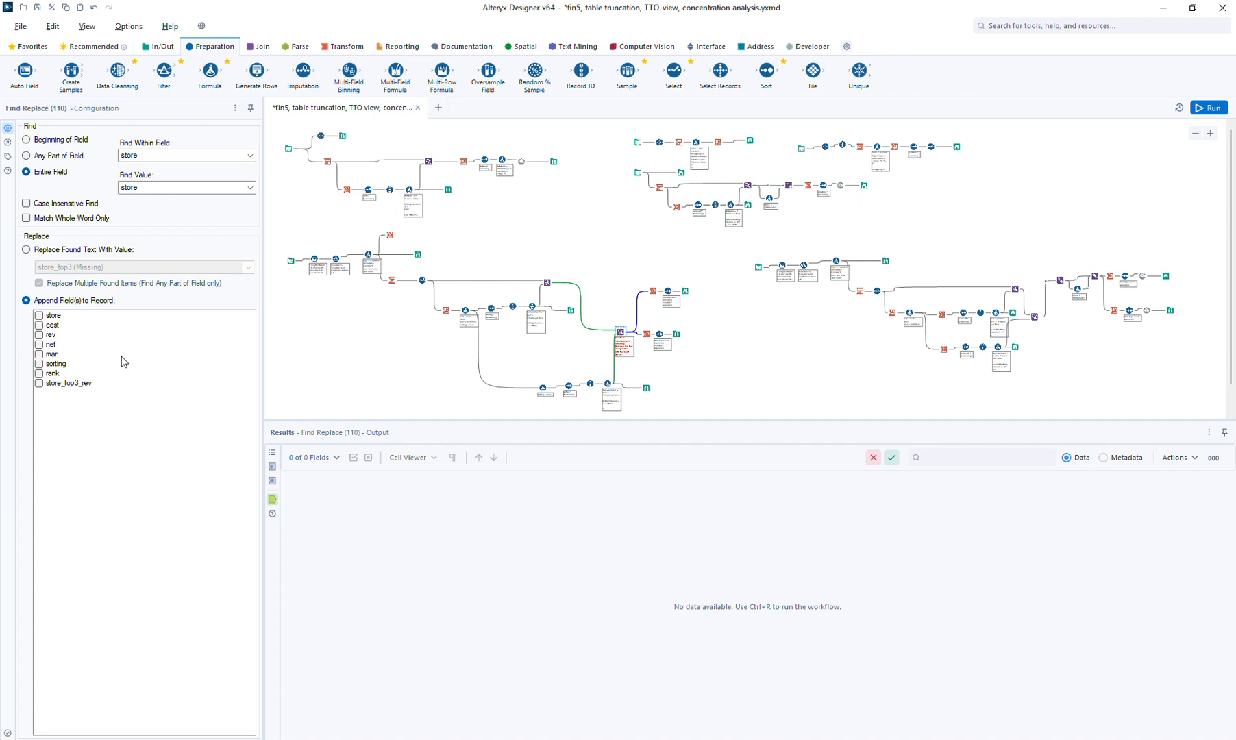
pyautogui.click(80, 384)
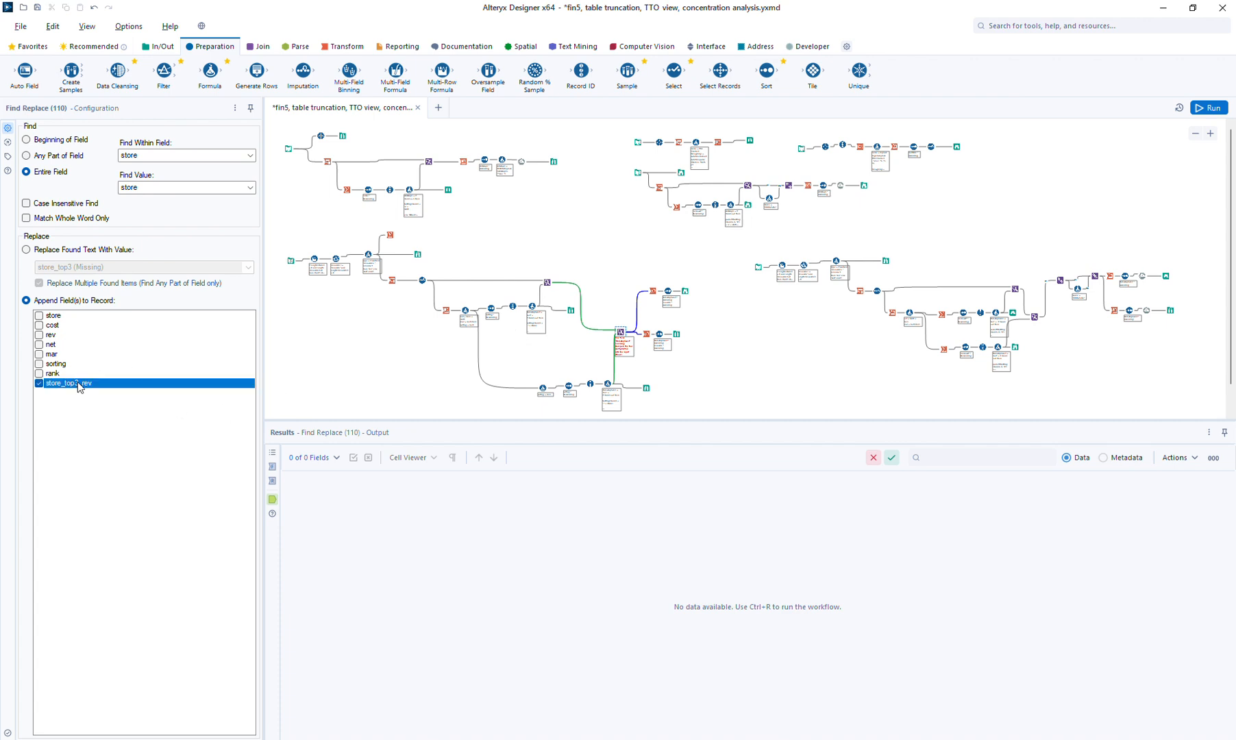
pyautogui.click(644, 337)
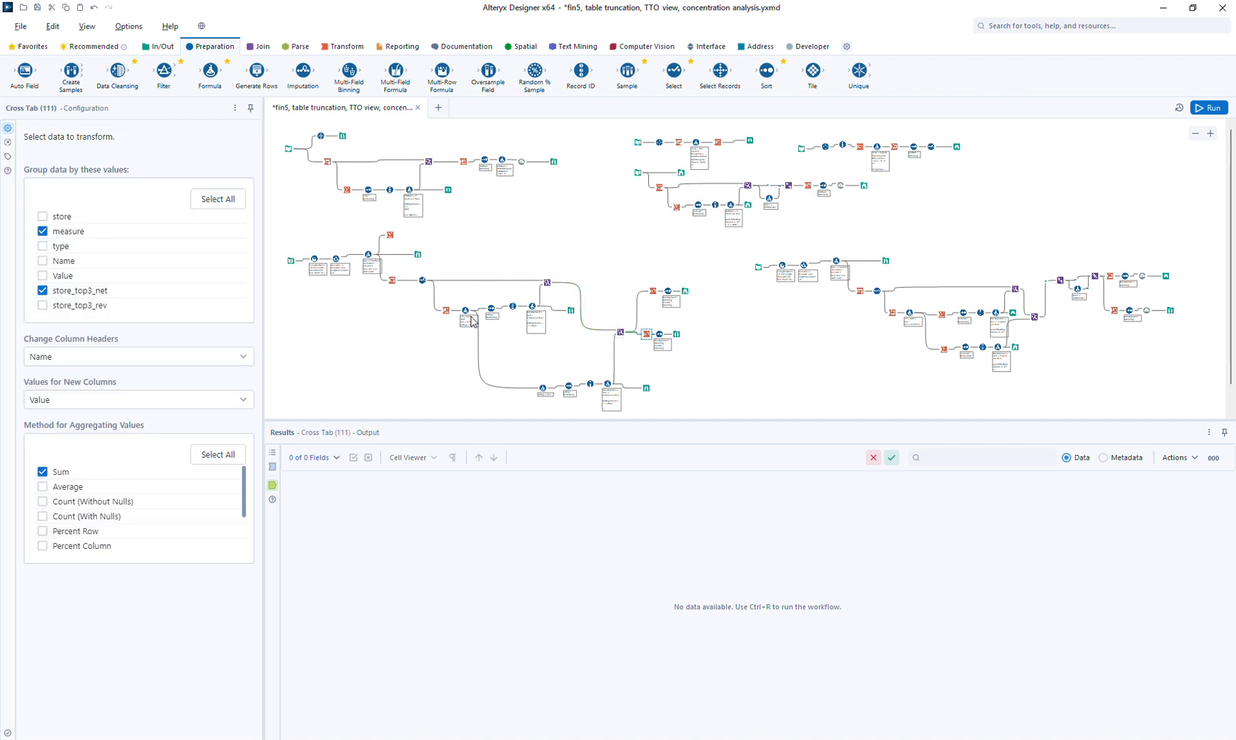
pyautogui.click(81, 306)
pyautogui.click(82, 291)
pyautogui.click(1212, 109)
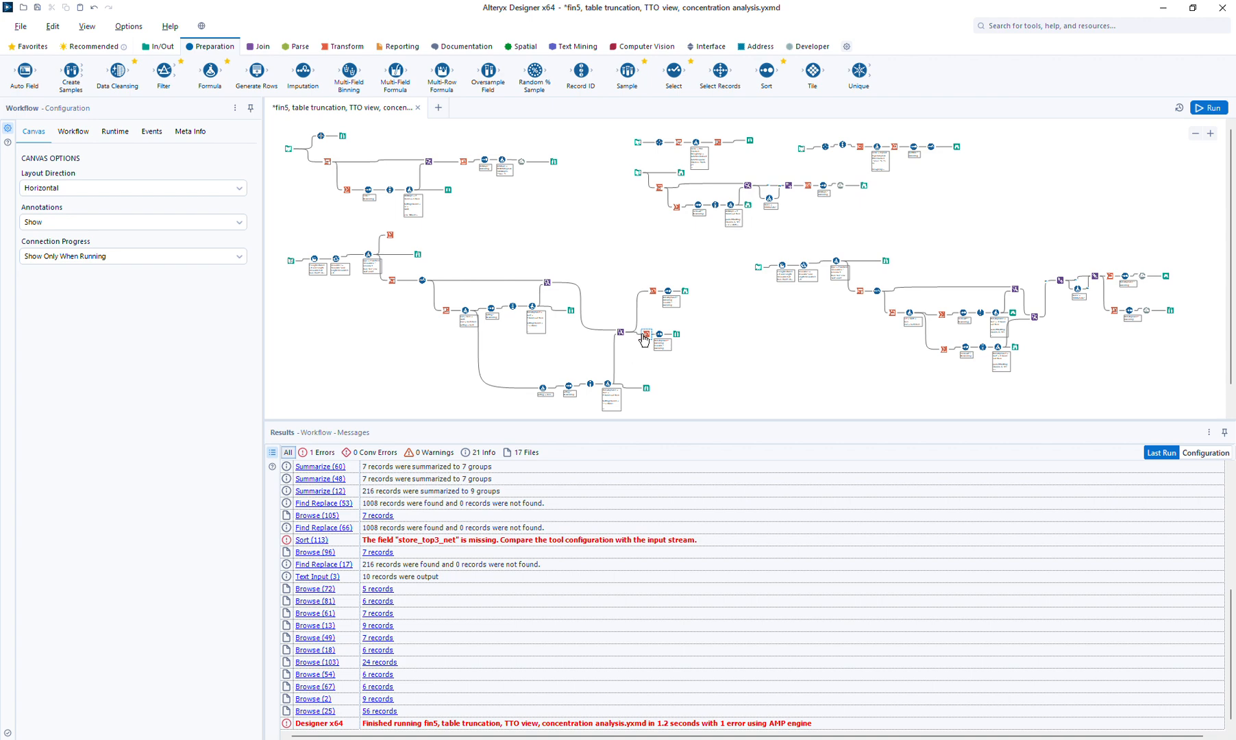
# Set Sort (113)'s first key to store_top3_rev in place of store_top3_net, then rerun
pyautogui.click(652, 290)
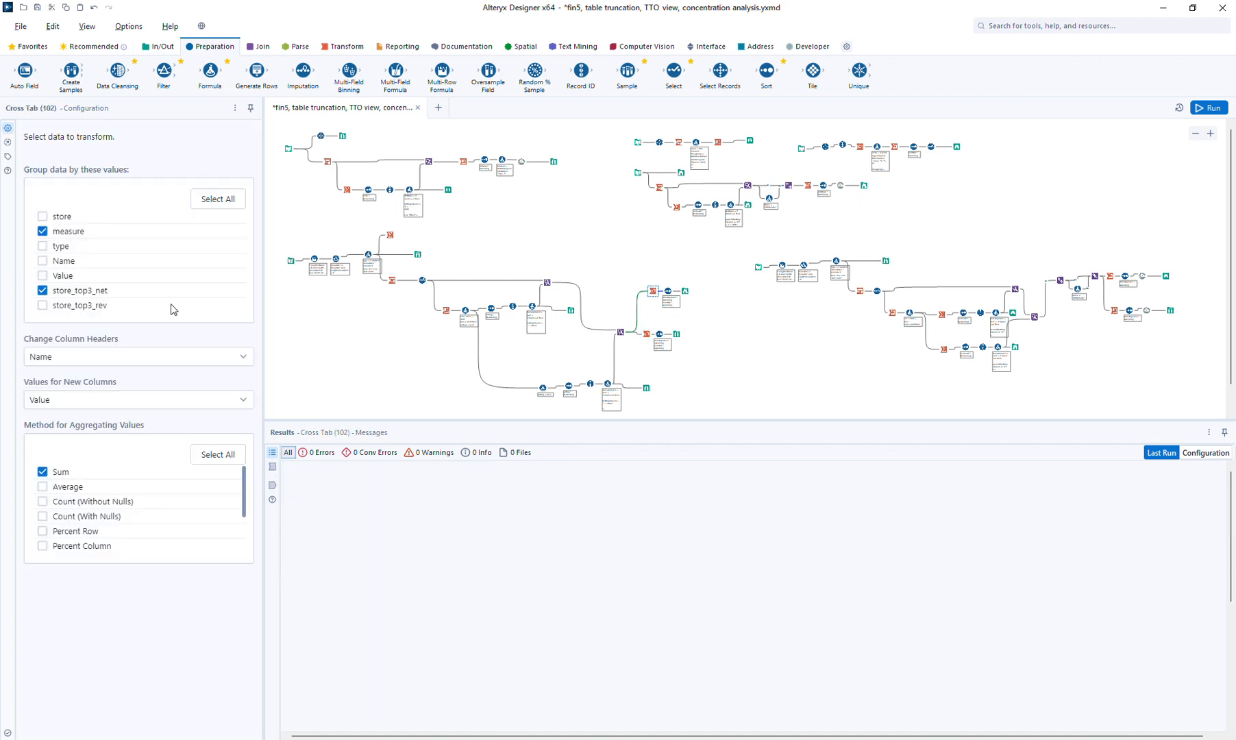
pyautogui.click(685, 291)
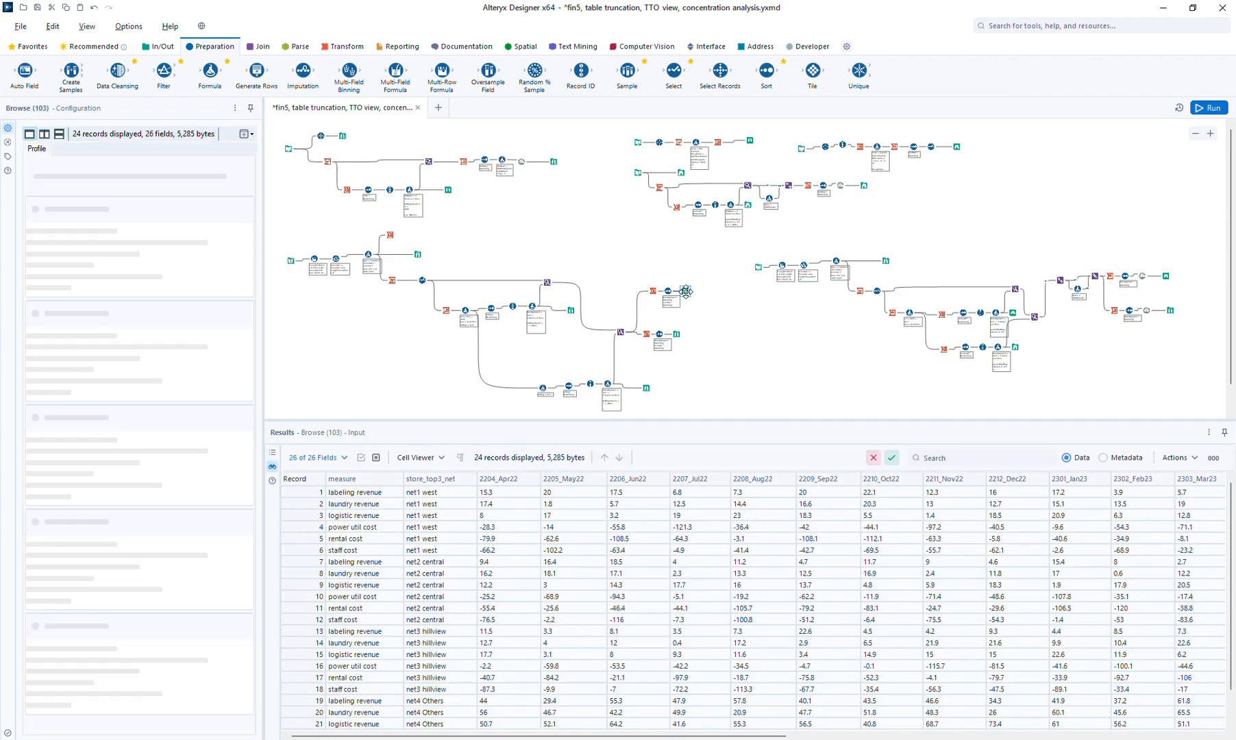
pyautogui.click(655, 342)
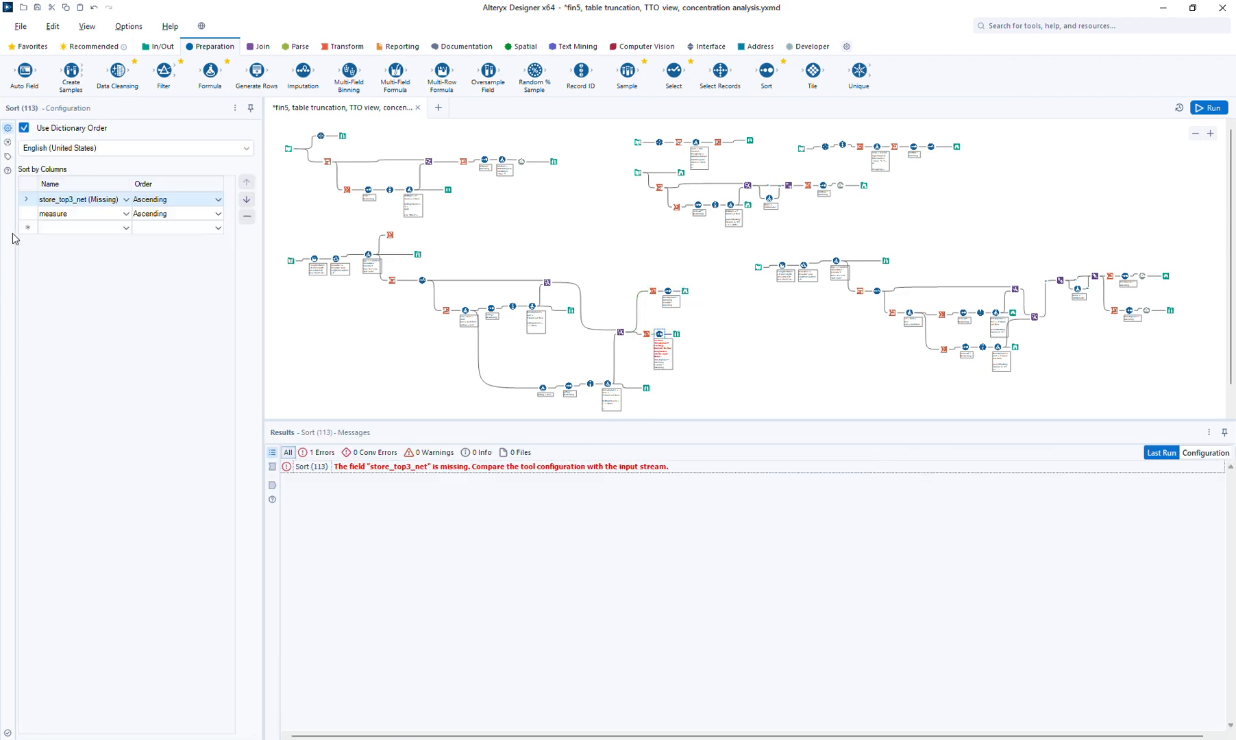
pyautogui.click(90, 199)
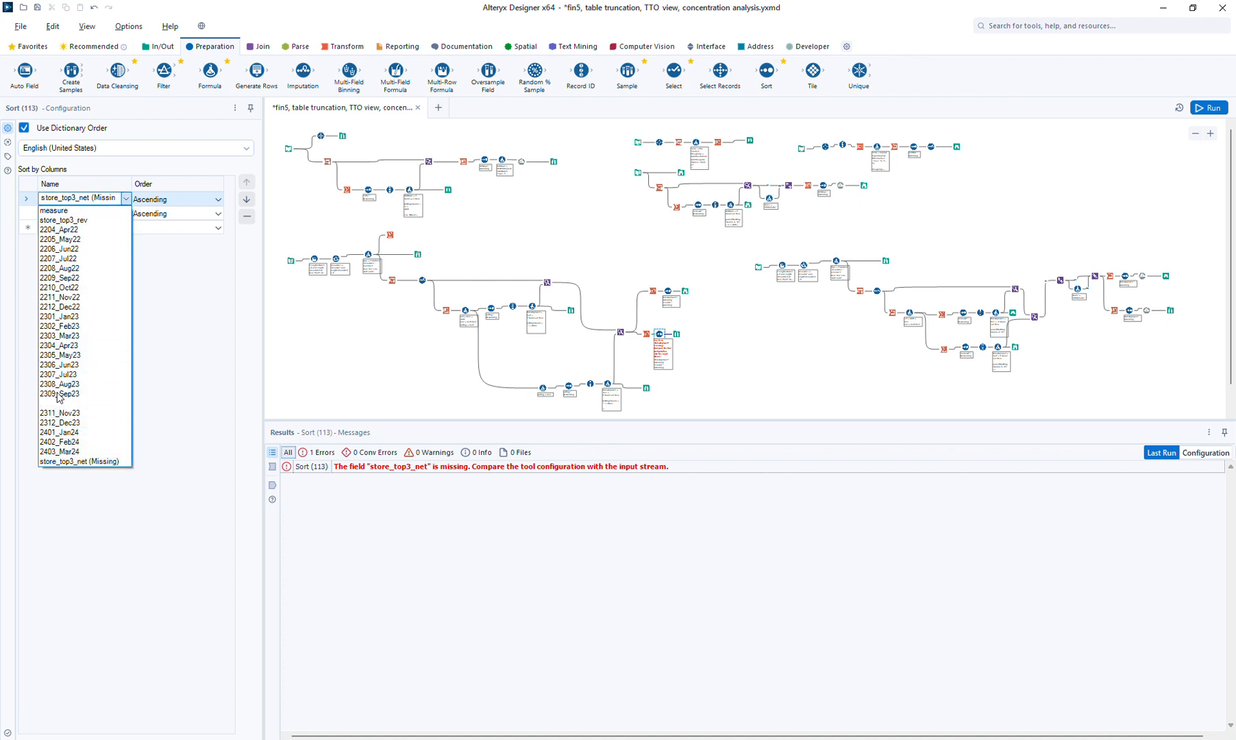
pyautogui.click(81, 220)
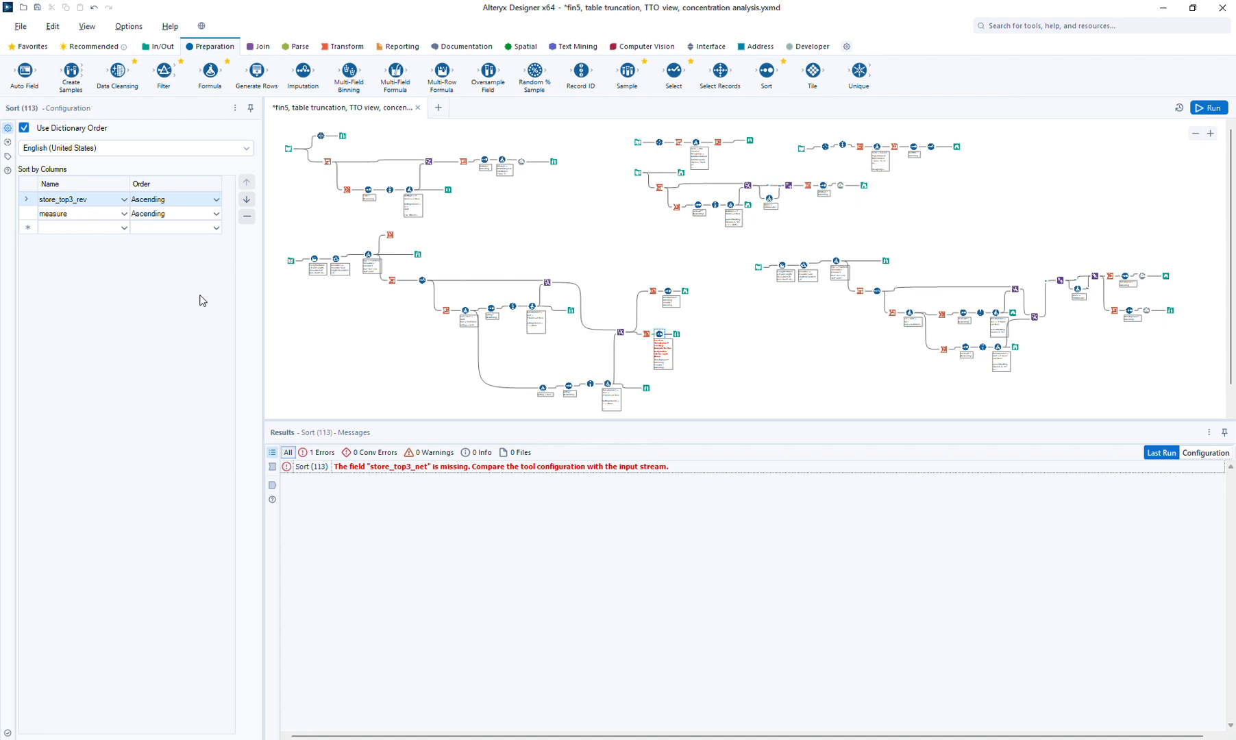
pyautogui.click(1208, 108)
# View the revenue output (rev1 west, rev2 coastal, rev3 north, rev4 Others), then the net results again
pyautogui.click(668, 291)
pyautogui.click(686, 291)
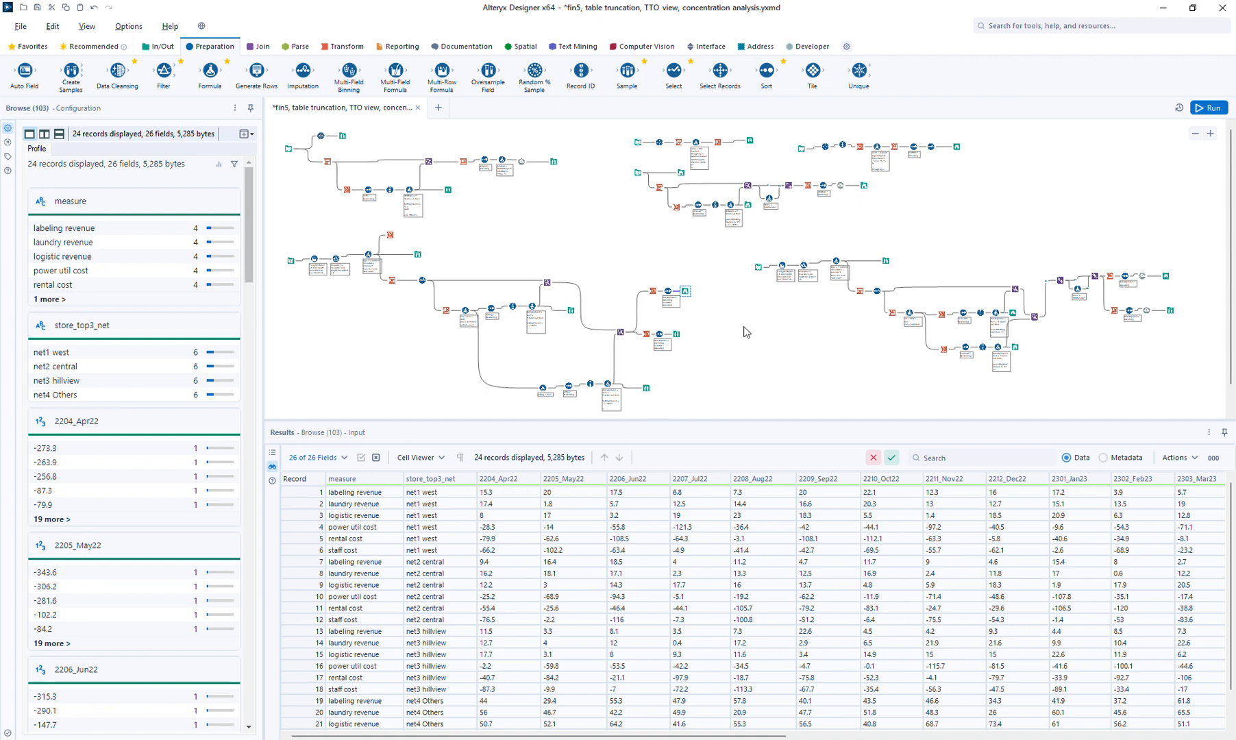
pyautogui.click(676, 333)
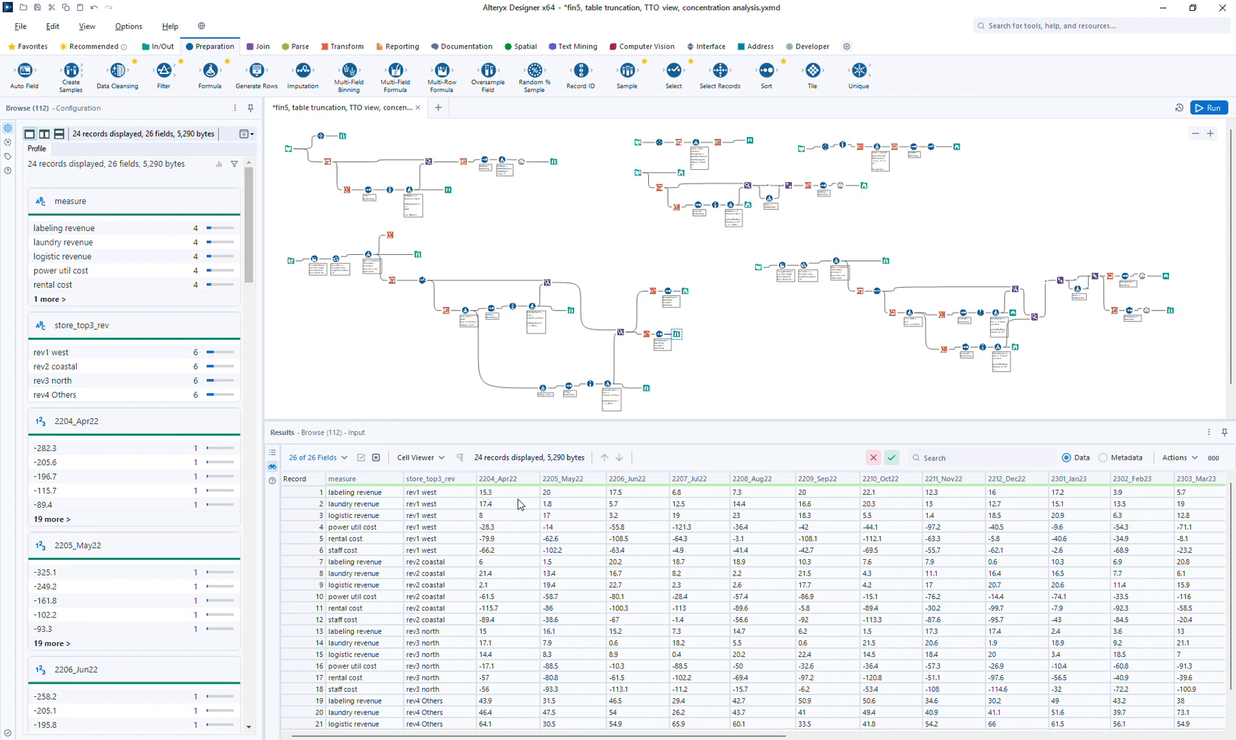
pyautogui.click(686, 291)
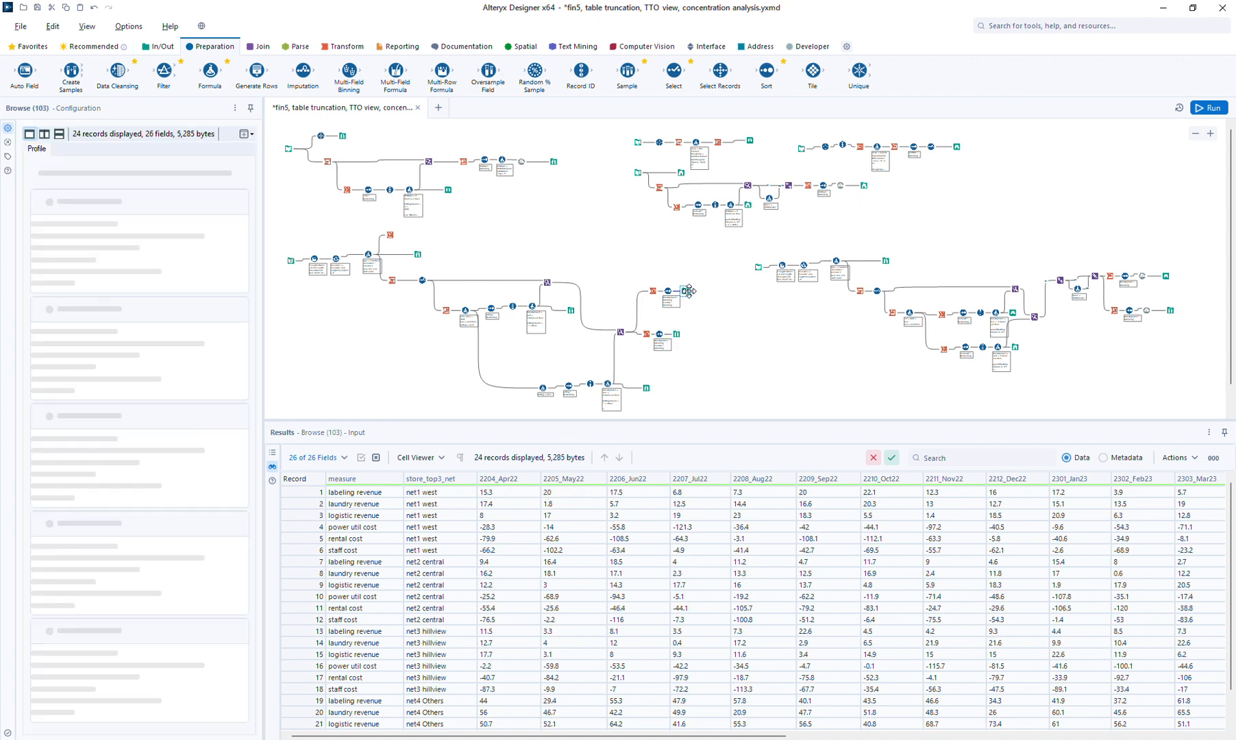